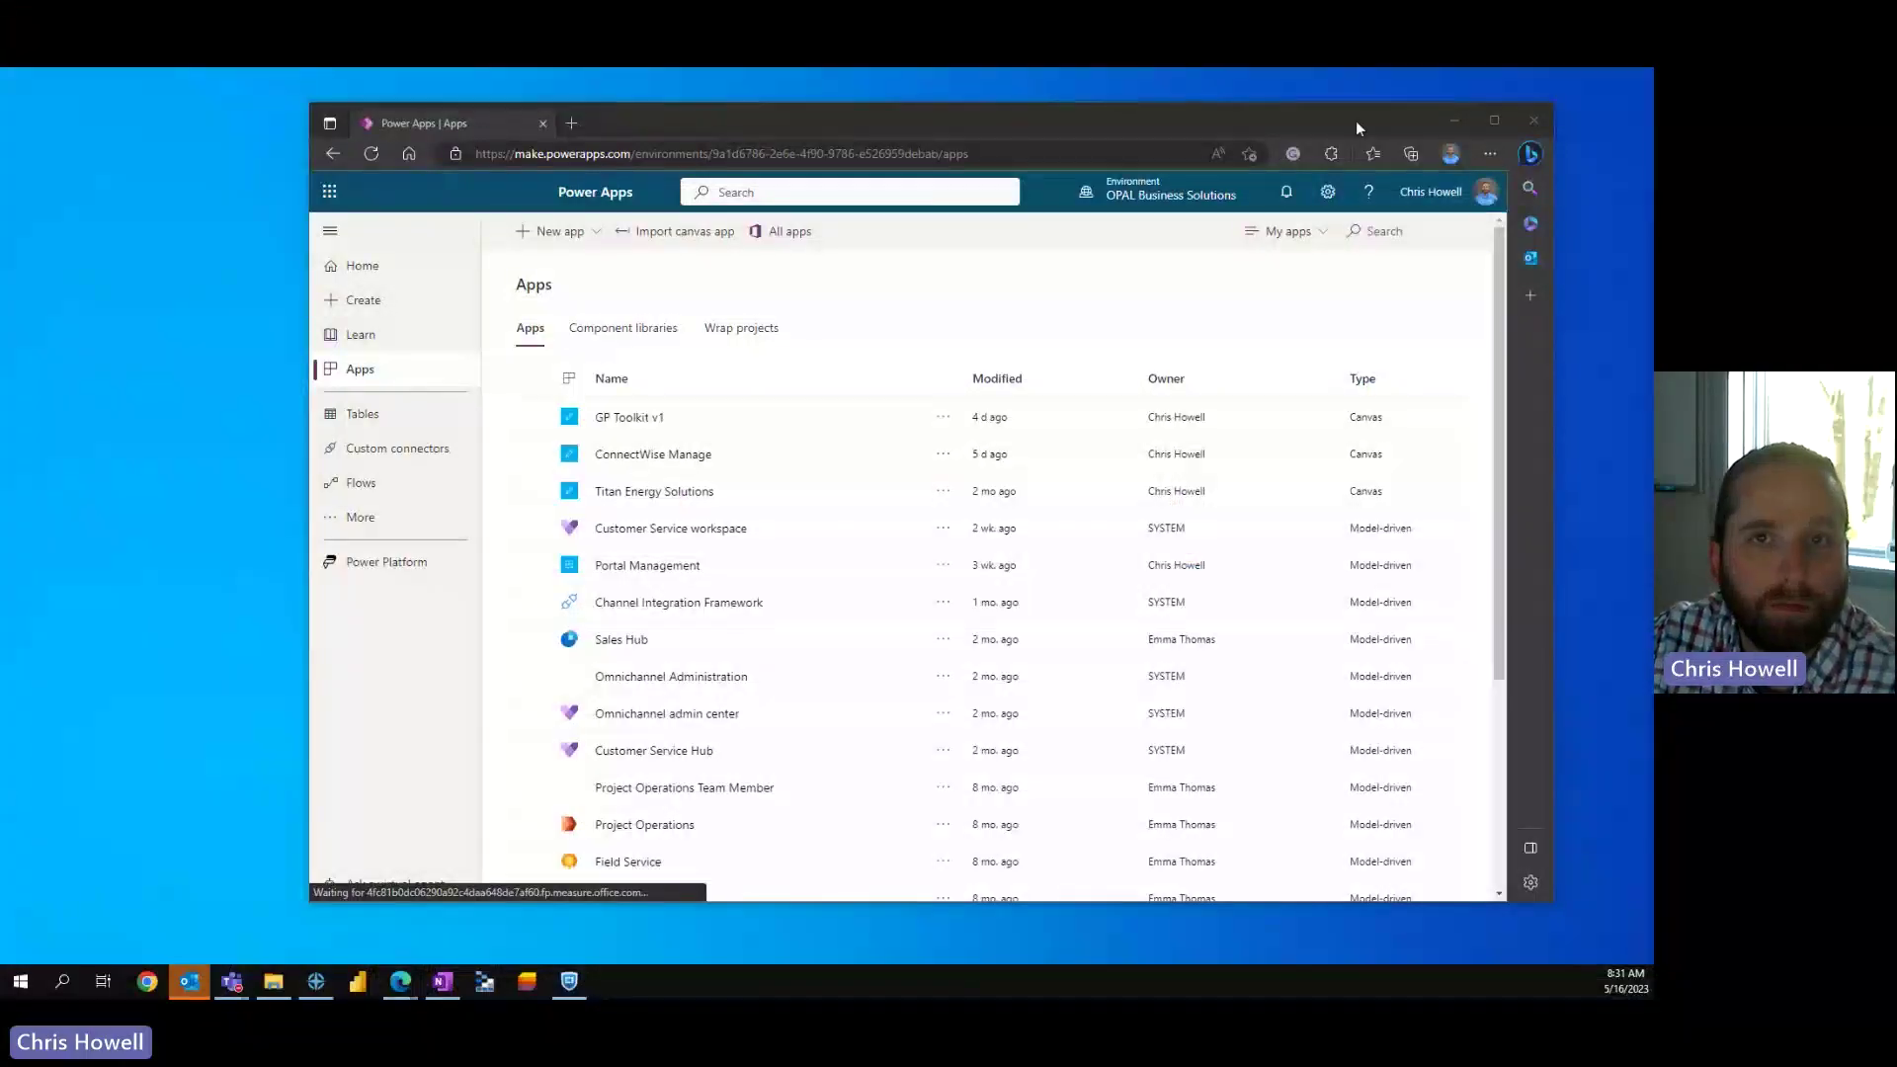
Step: Maximize the browser and select the Sales Hub app in the Power Apps list
click(1493, 121)
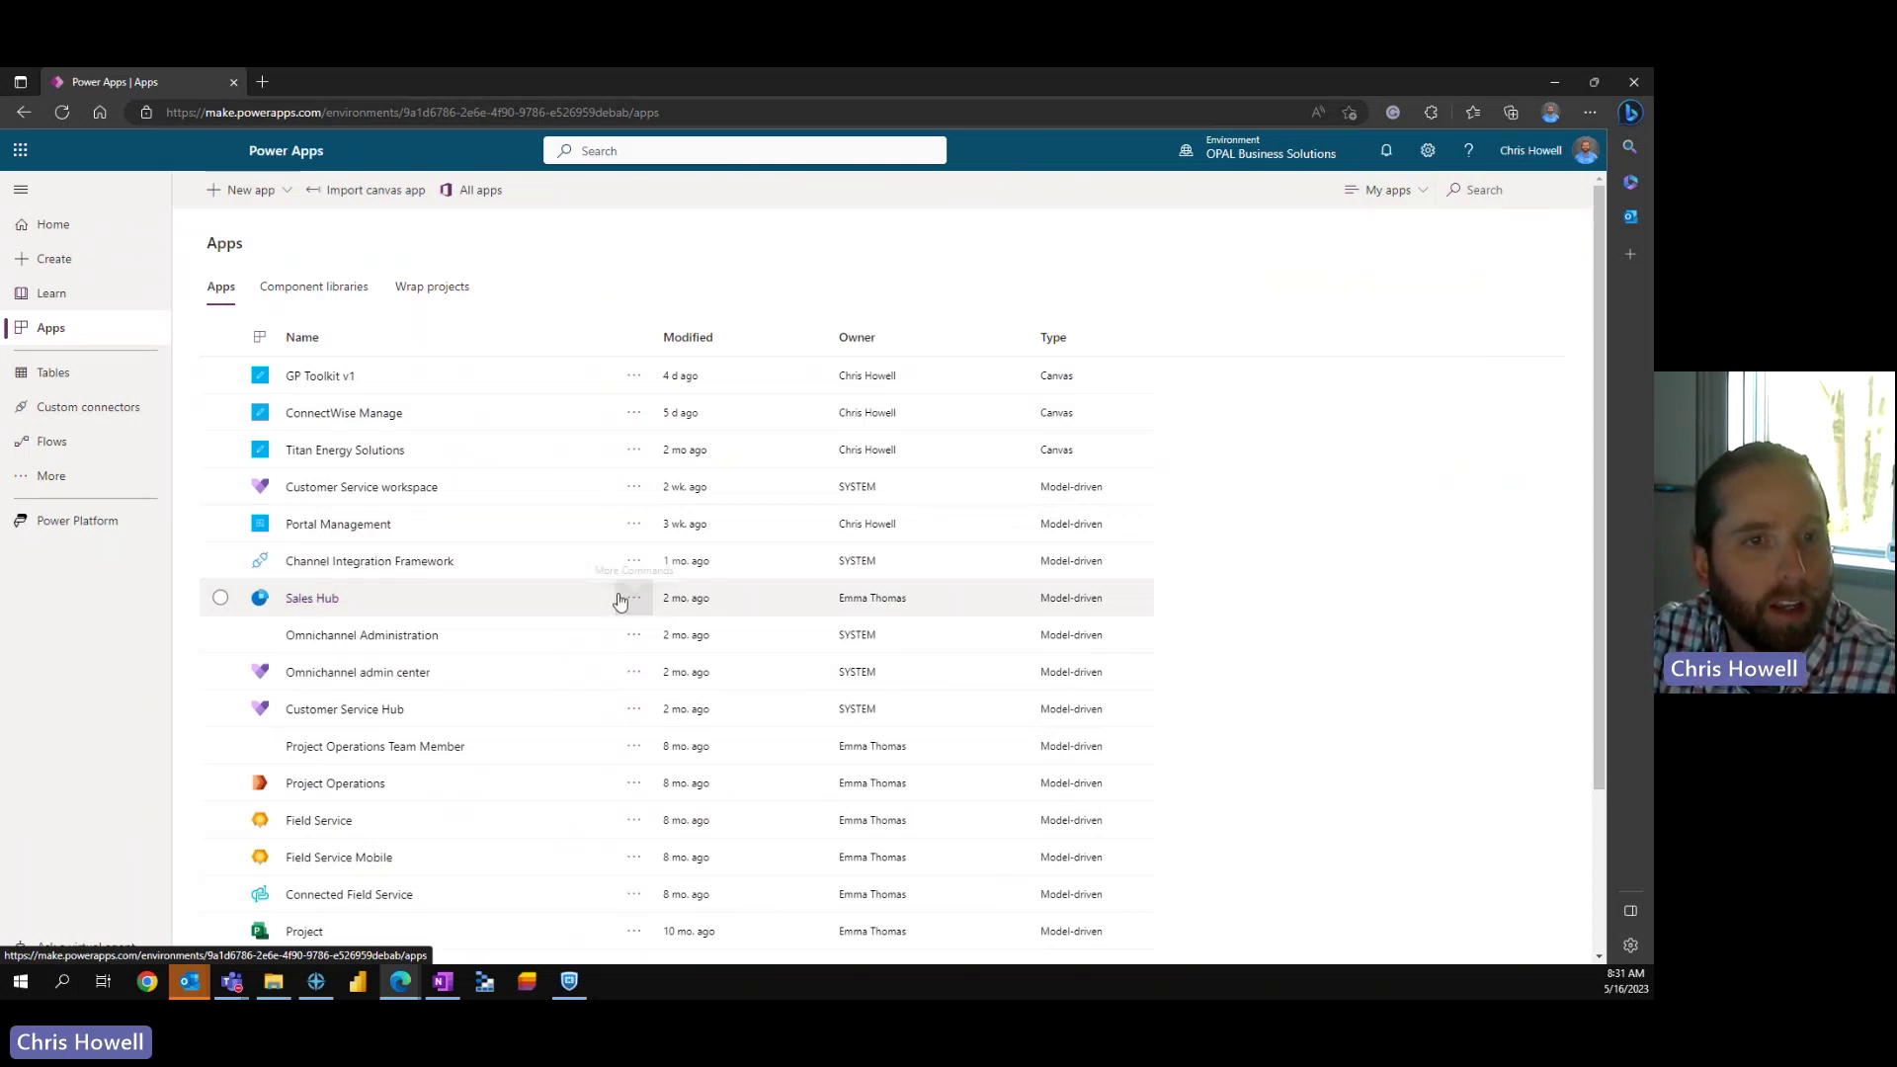
click(320, 604)
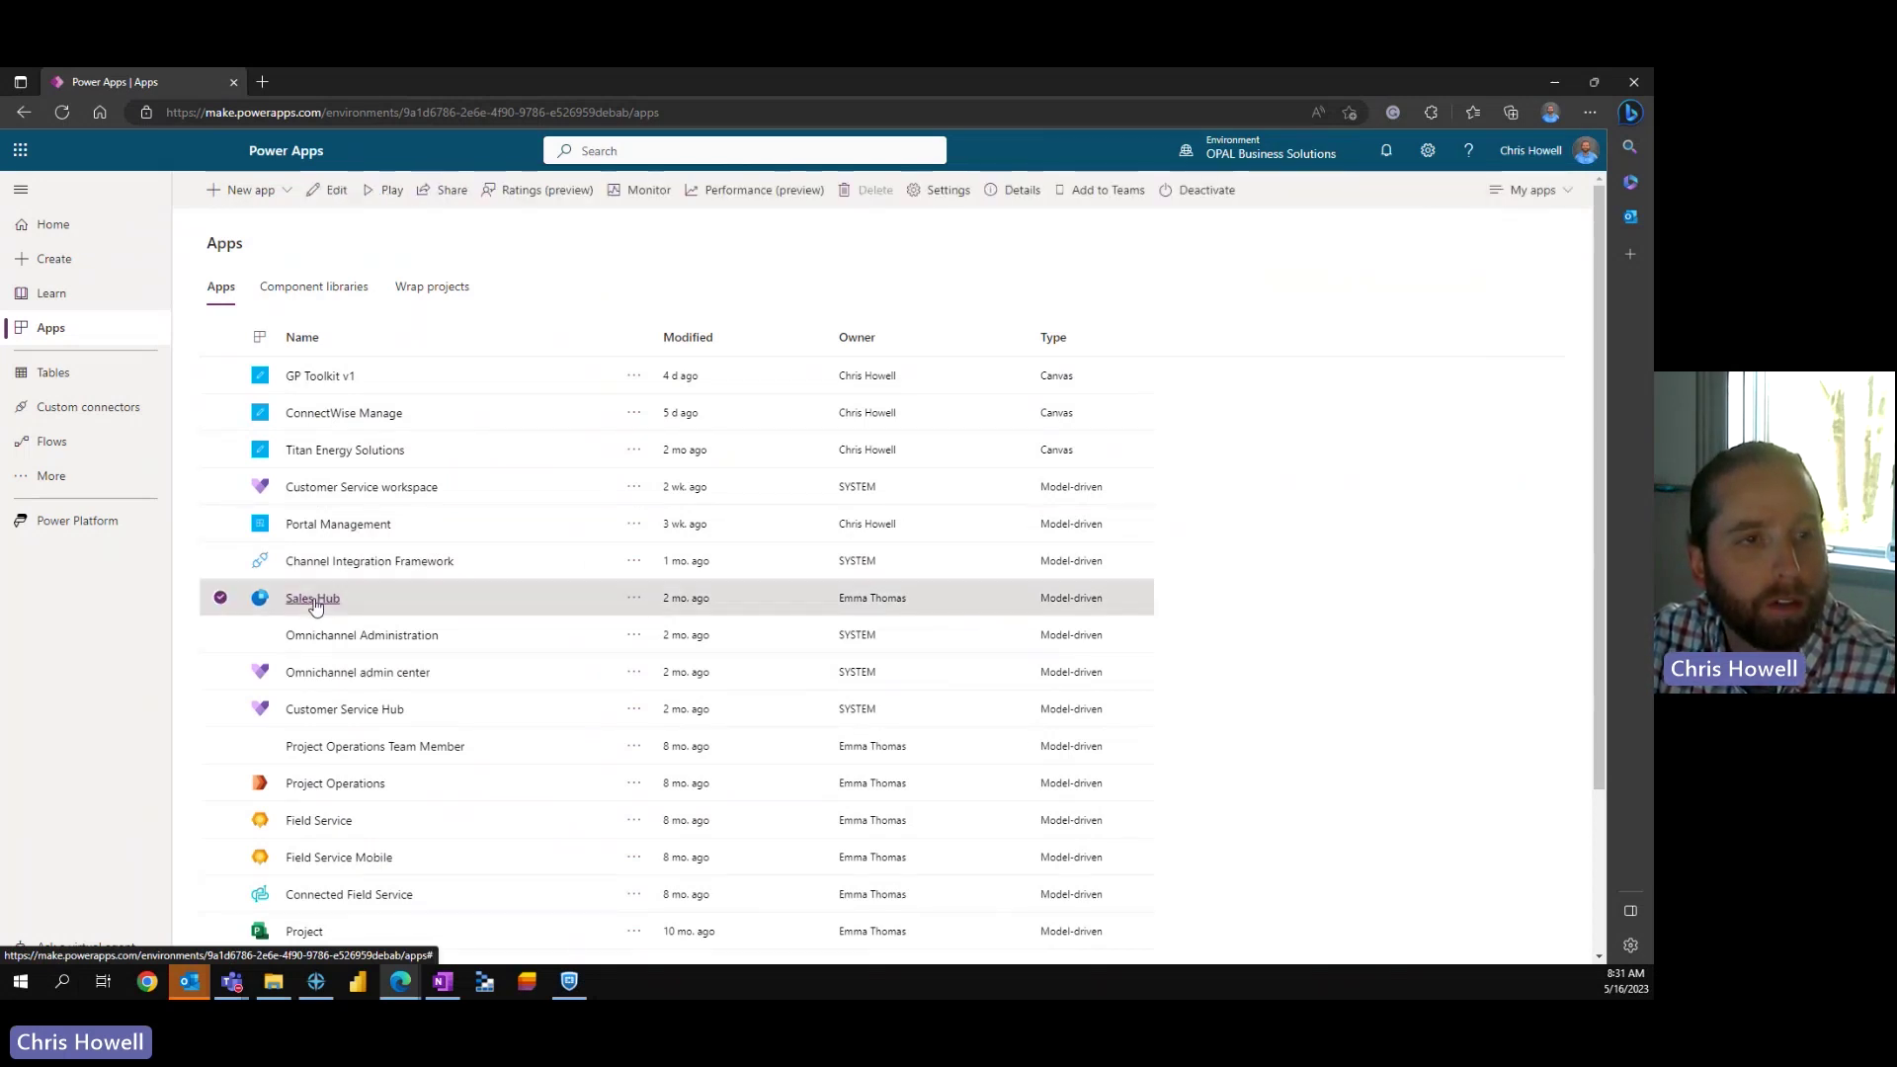
Step: Launch Sales Hub, go to Quotes, switch to All Quotes and open Quote 1
click(314, 598)
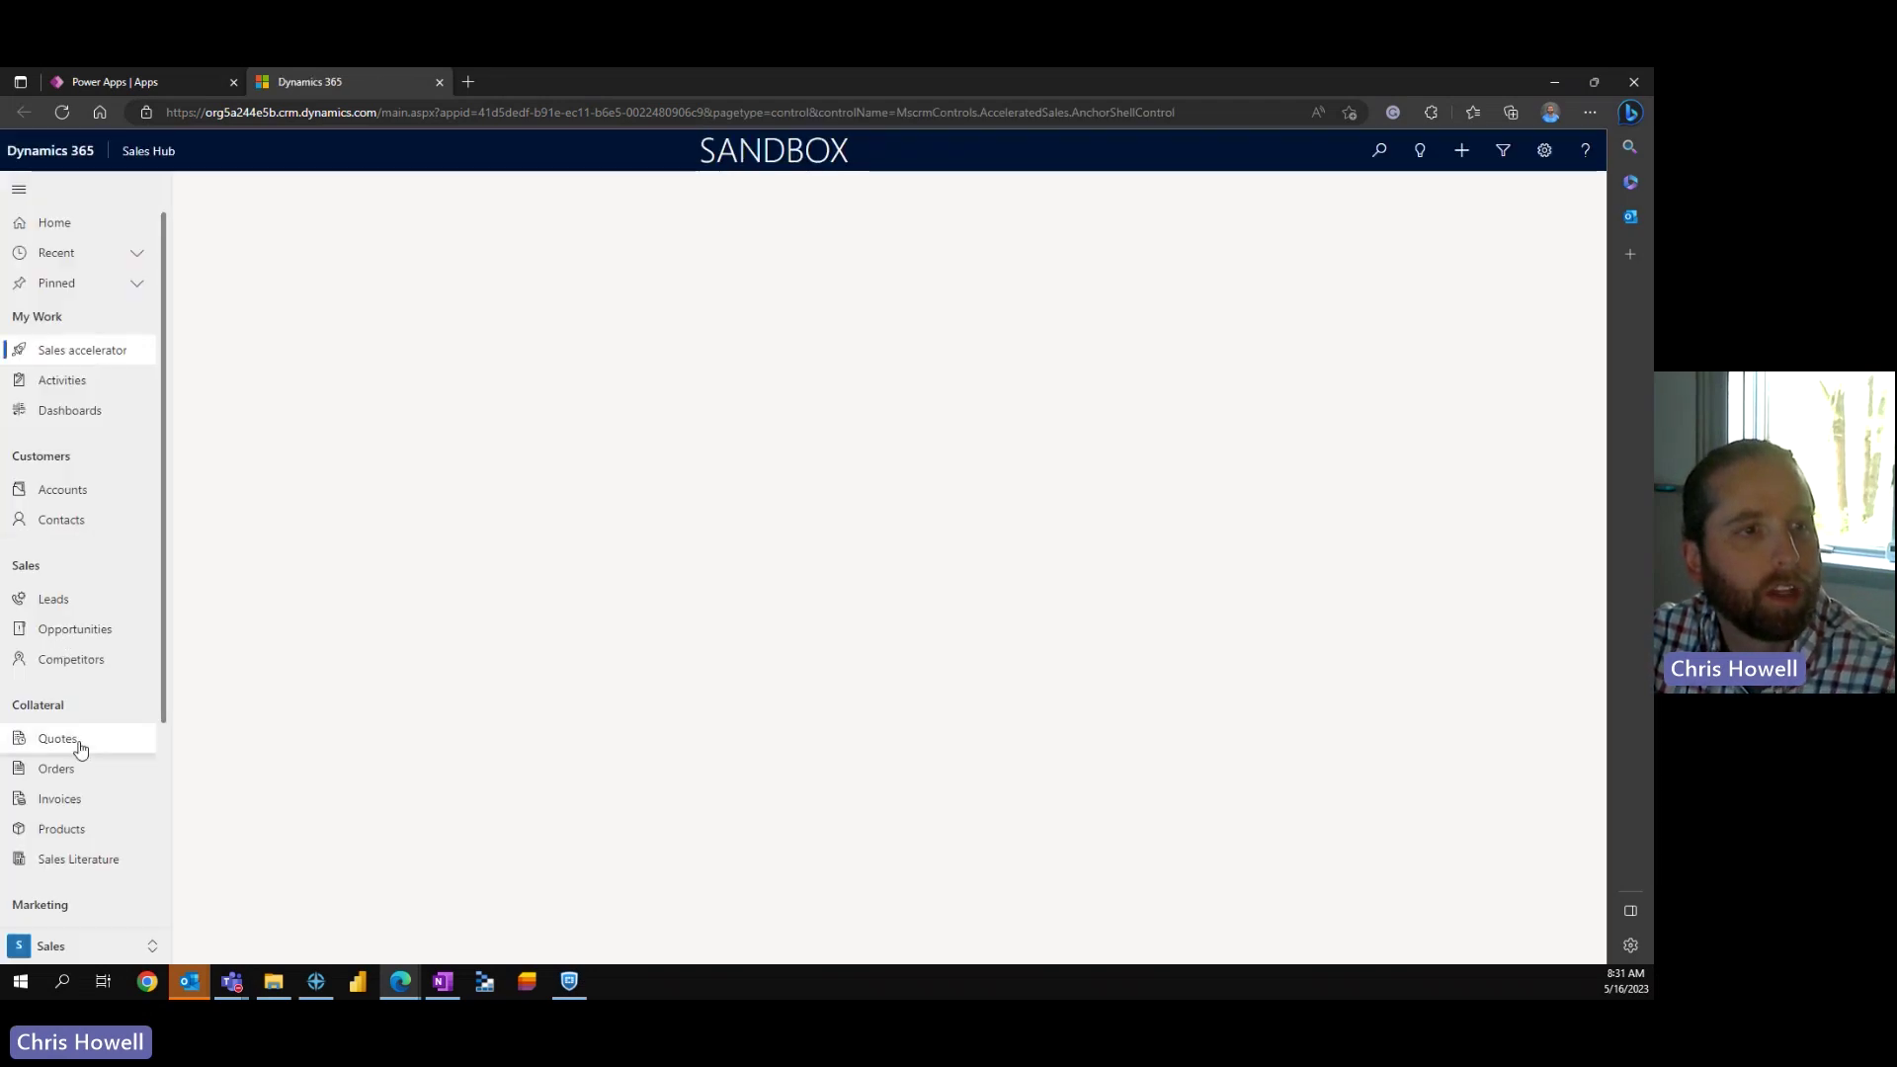
click(60, 741)
click(60, 741)
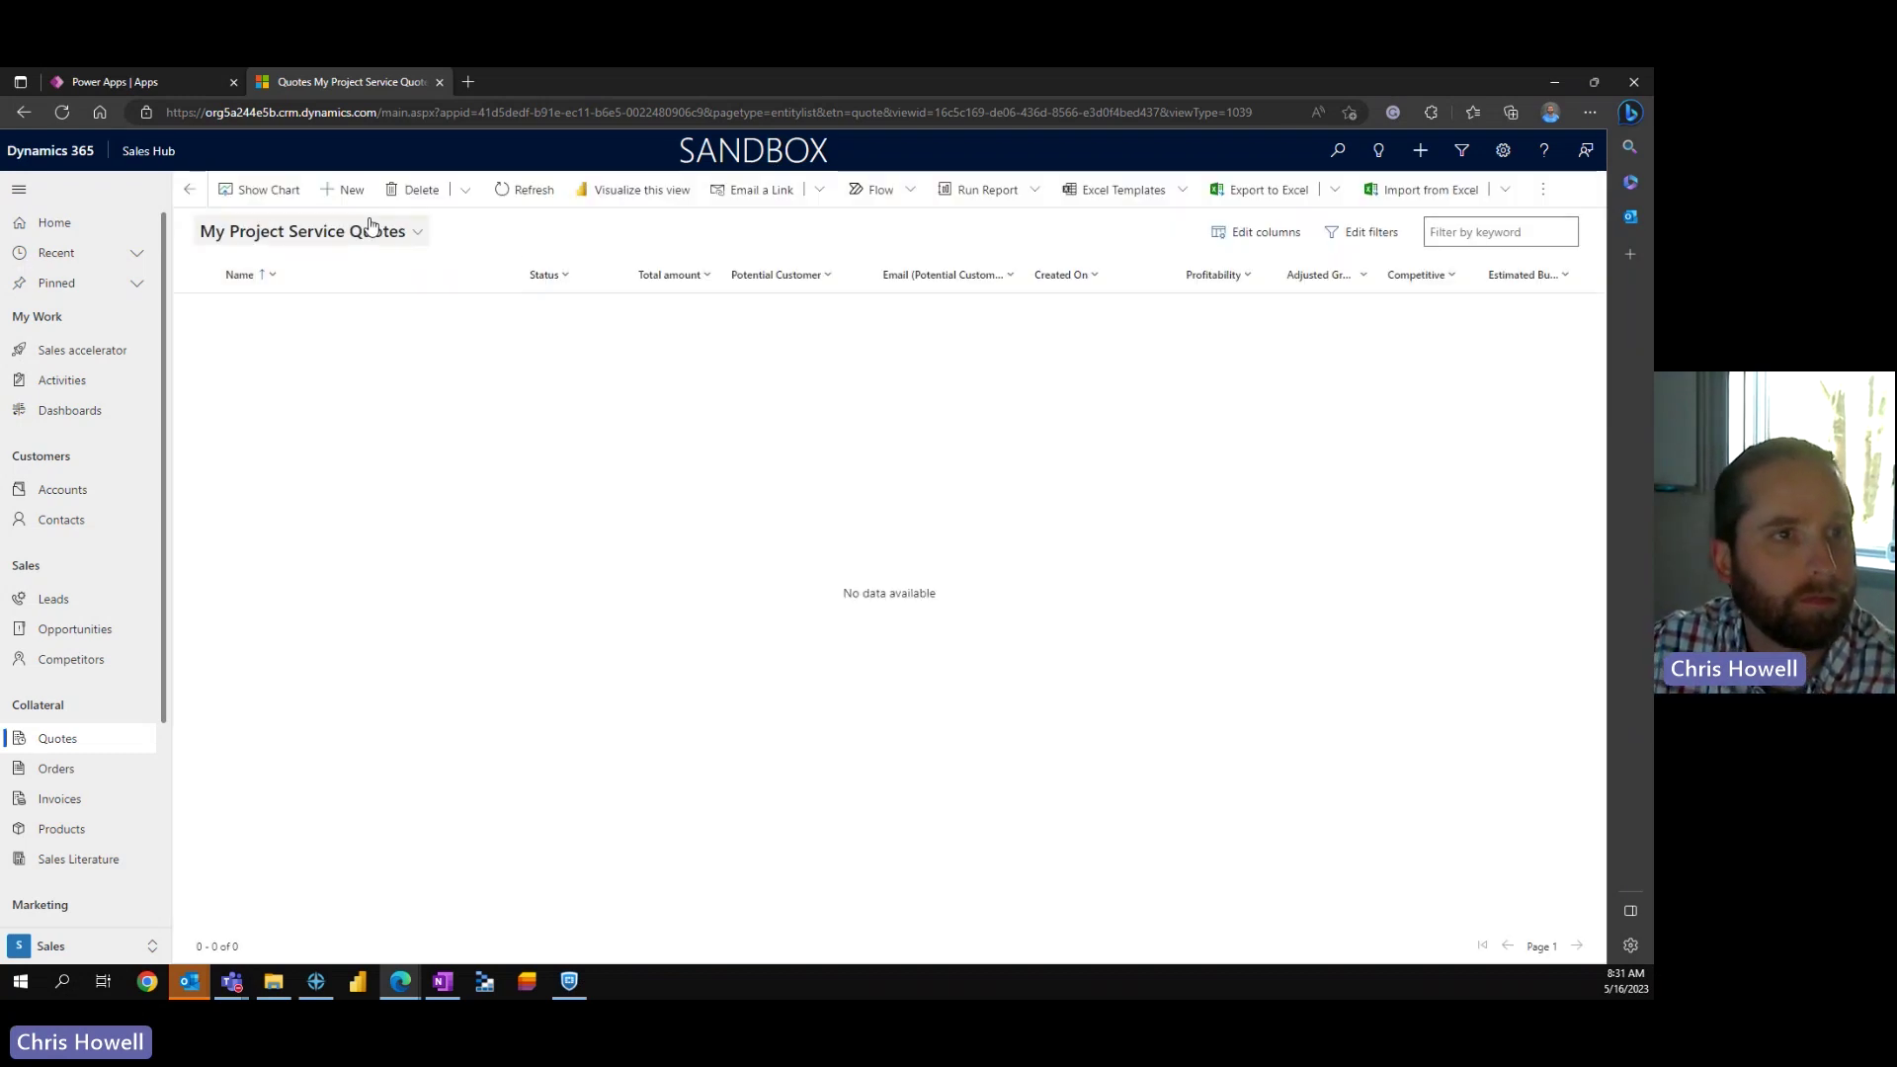
click(413, 236)
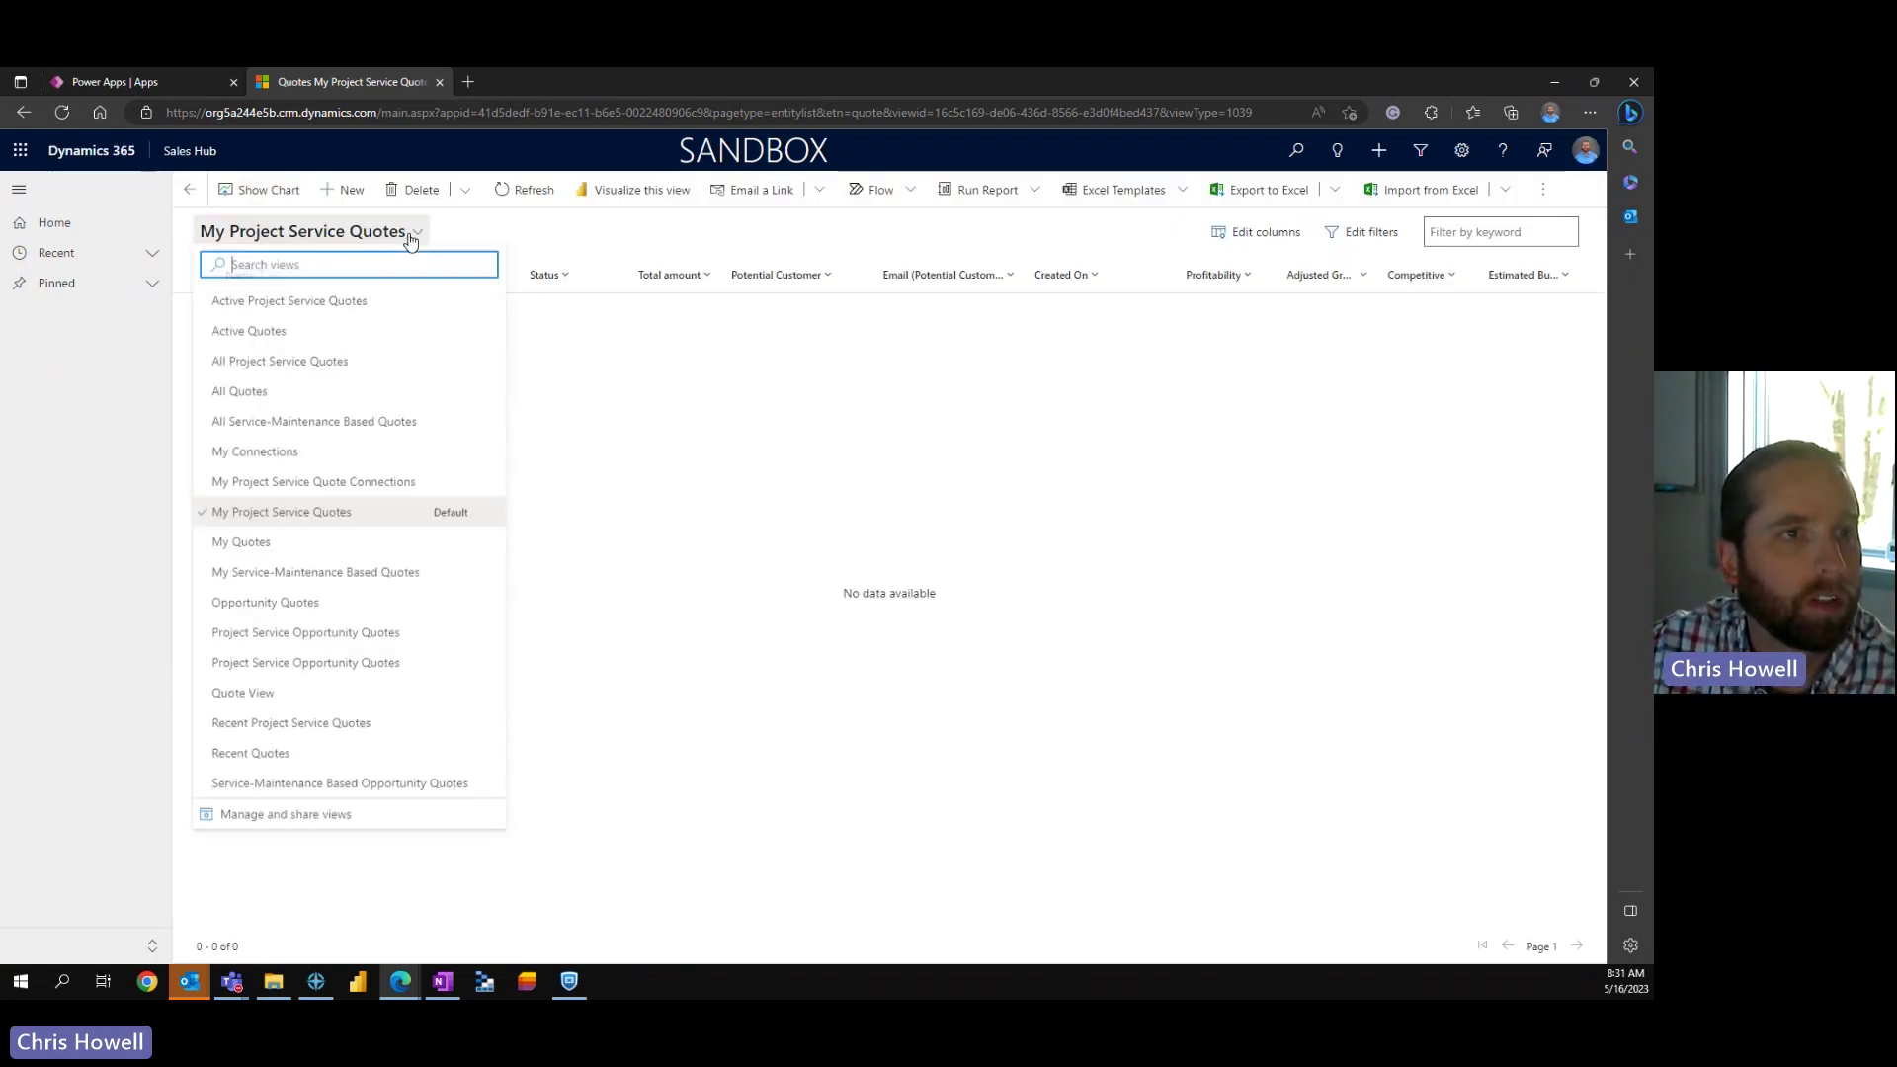
click(240, 393)
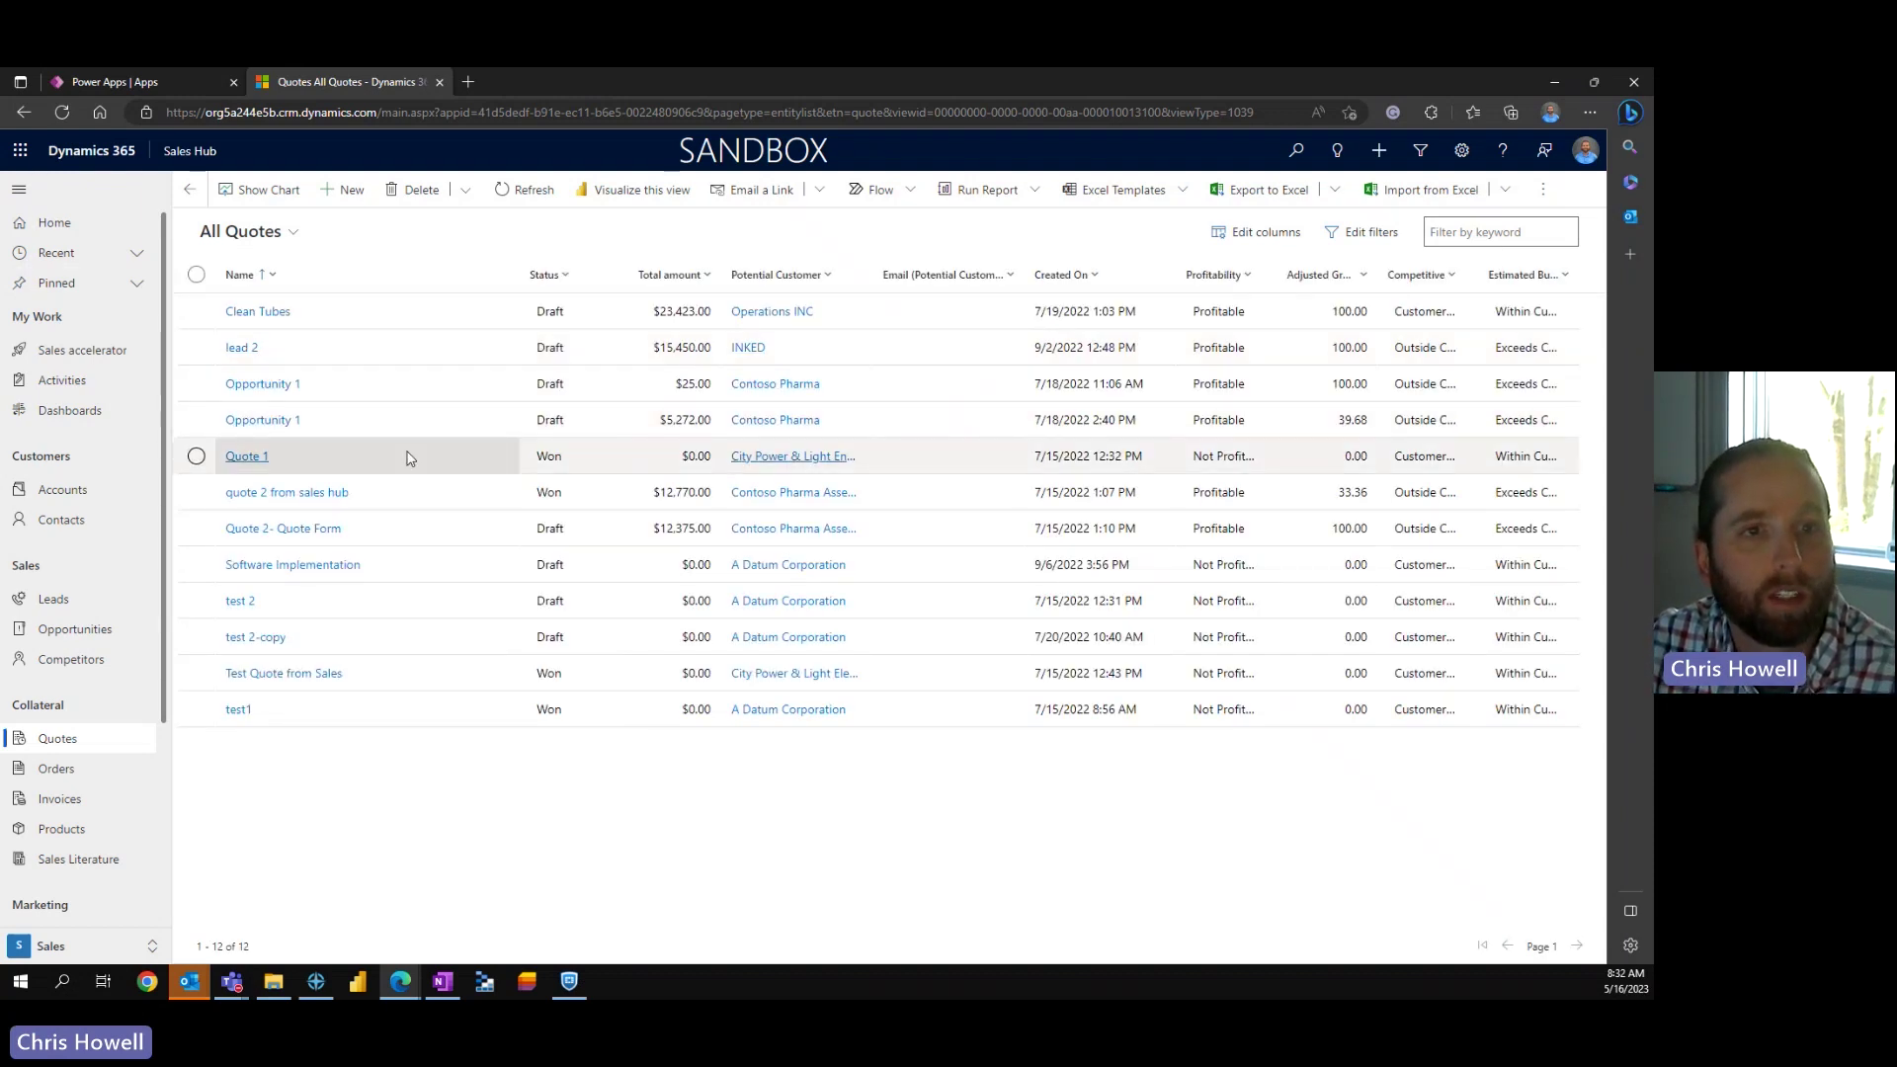
click(253, 461)
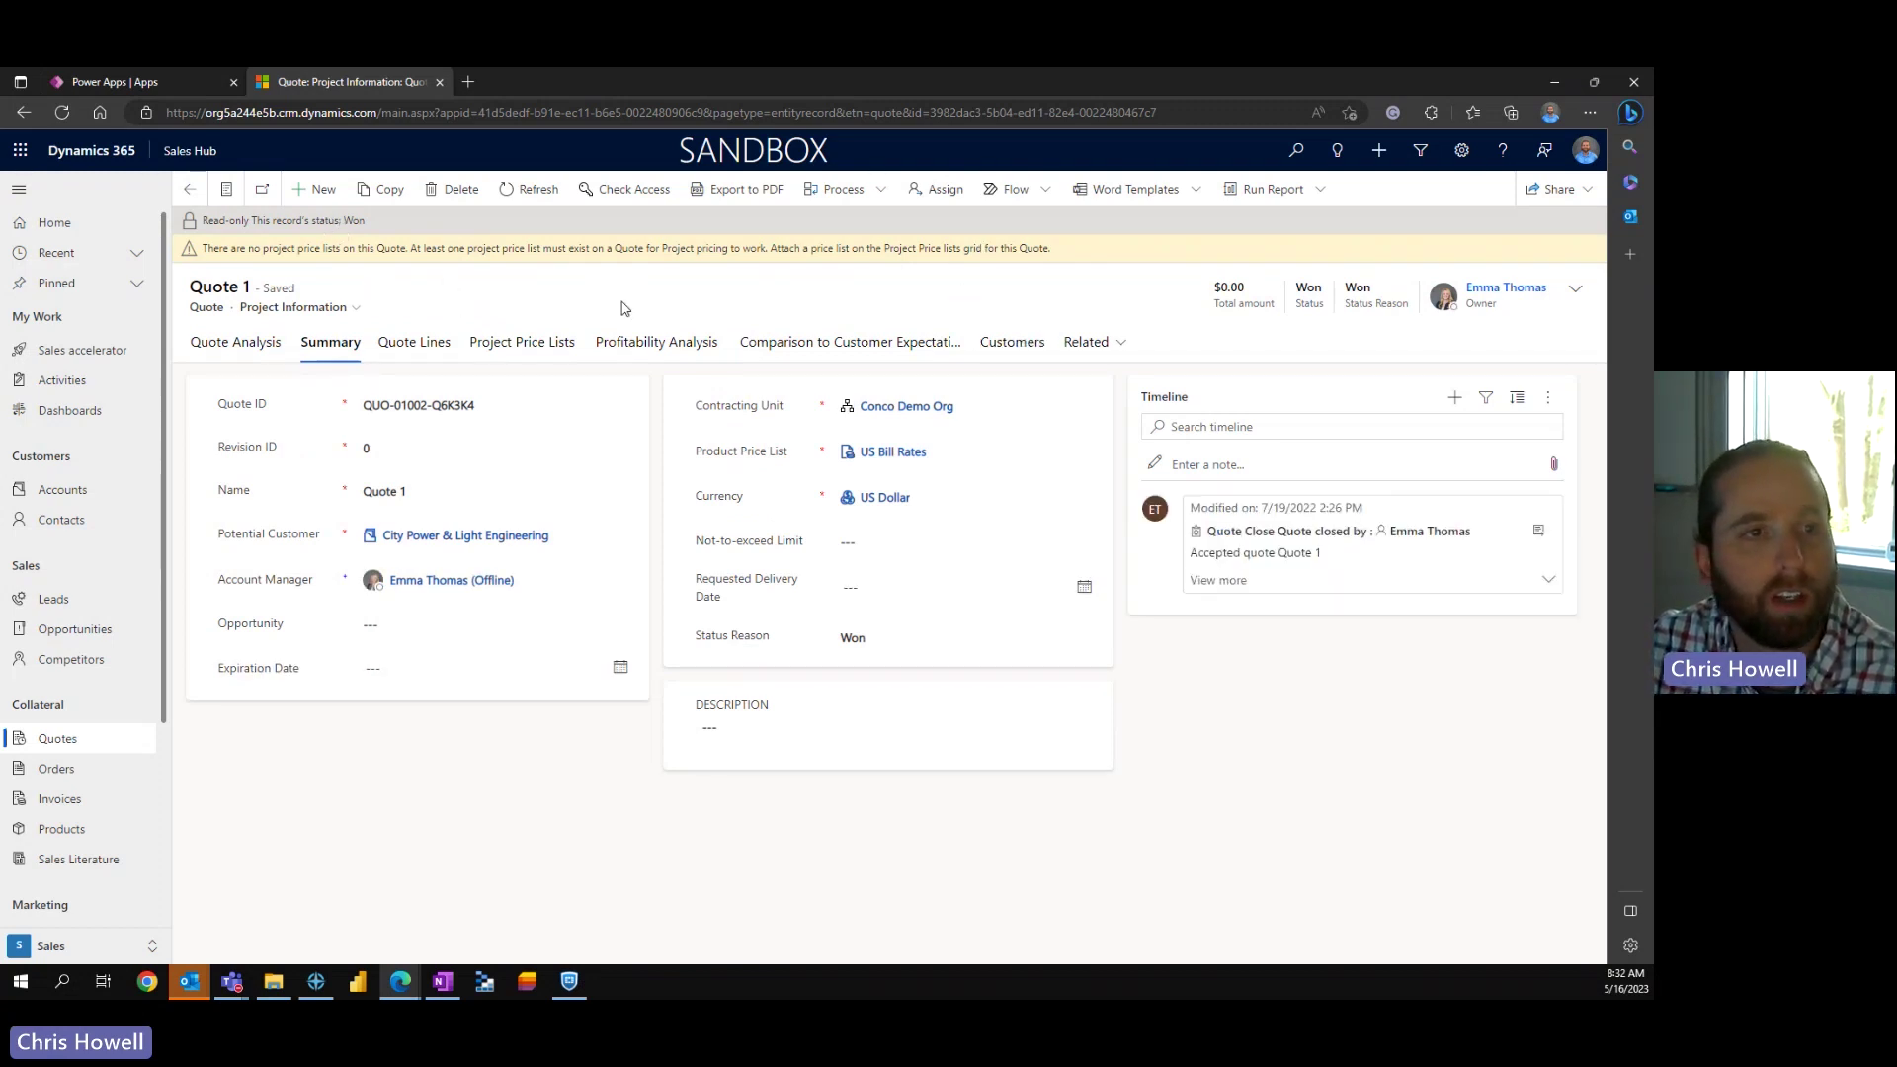
Step: Choose Create a flow from Quote 1's Flow menu to get the Dataverse button template
click(1047, 192)
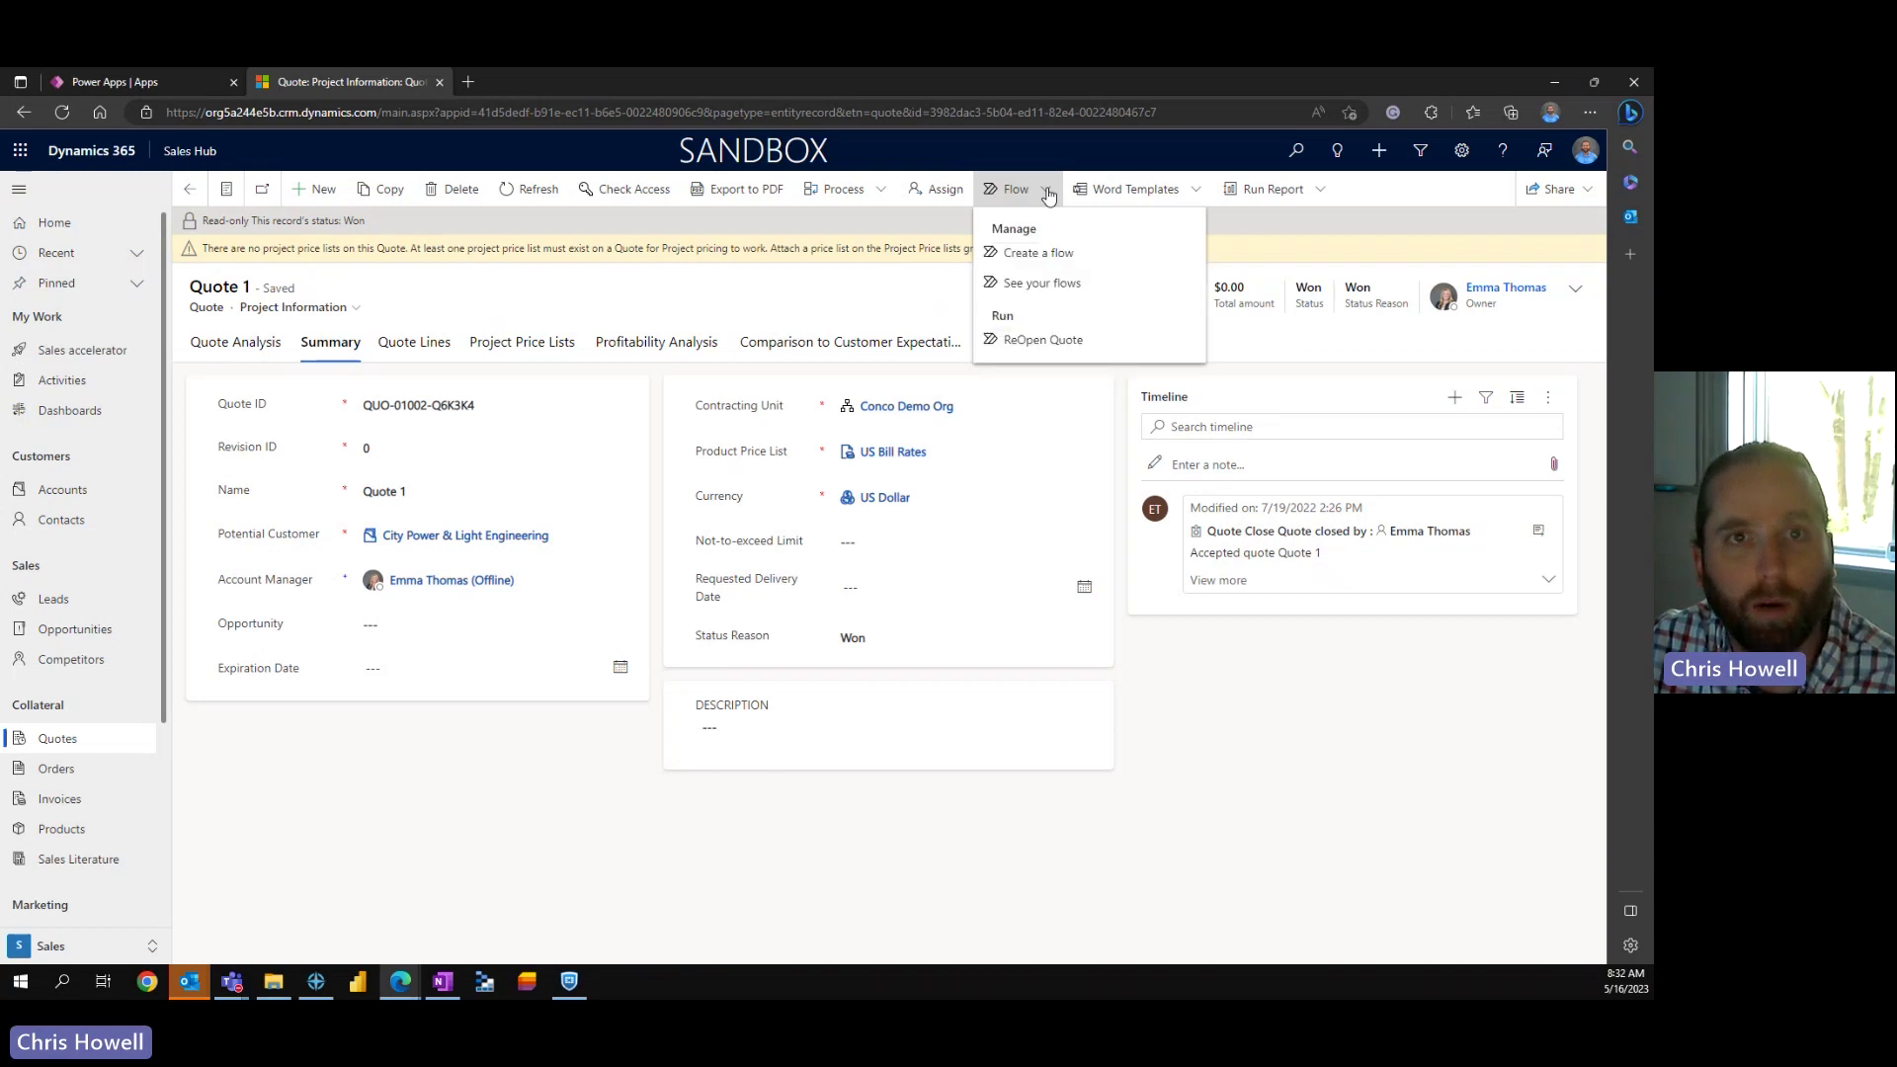
click(1037, 253)
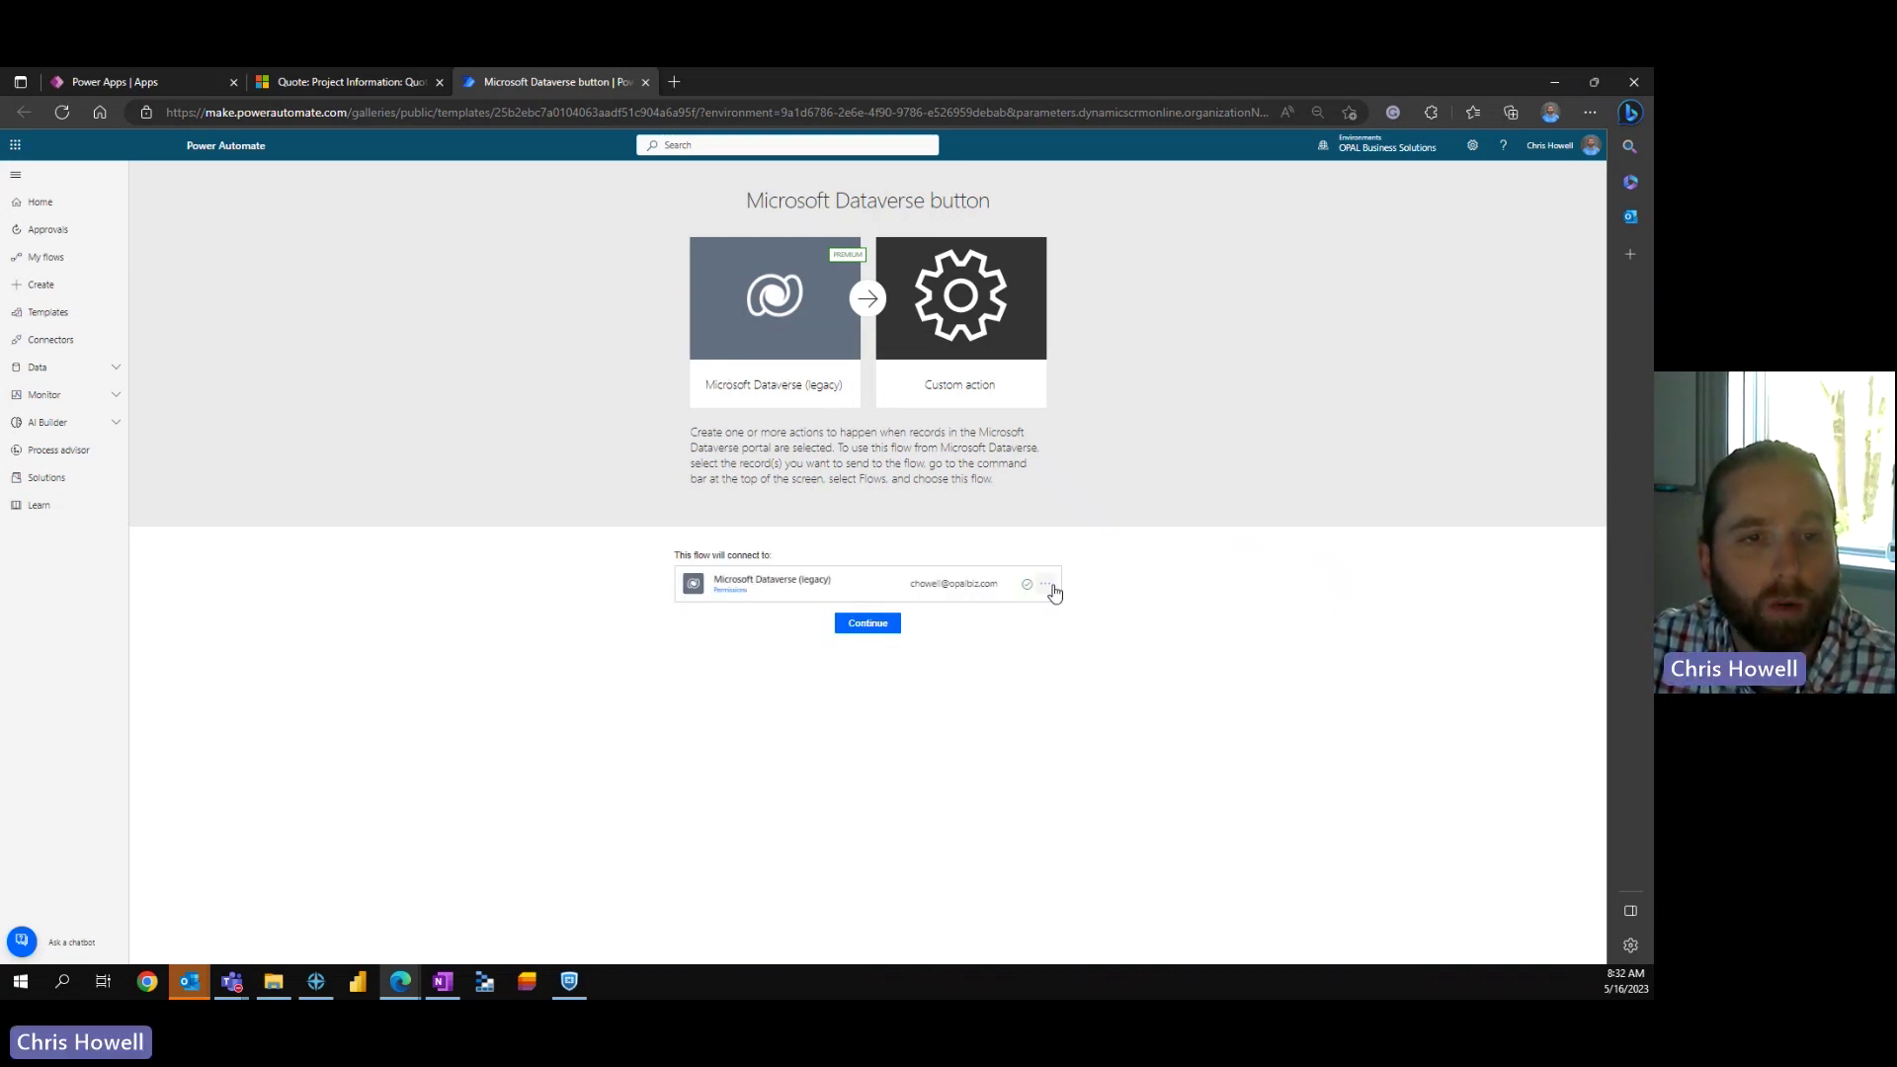
Step: Accept the Dataverse connection to open the editor with the Quotes record-selected trigger
click(870, 625)
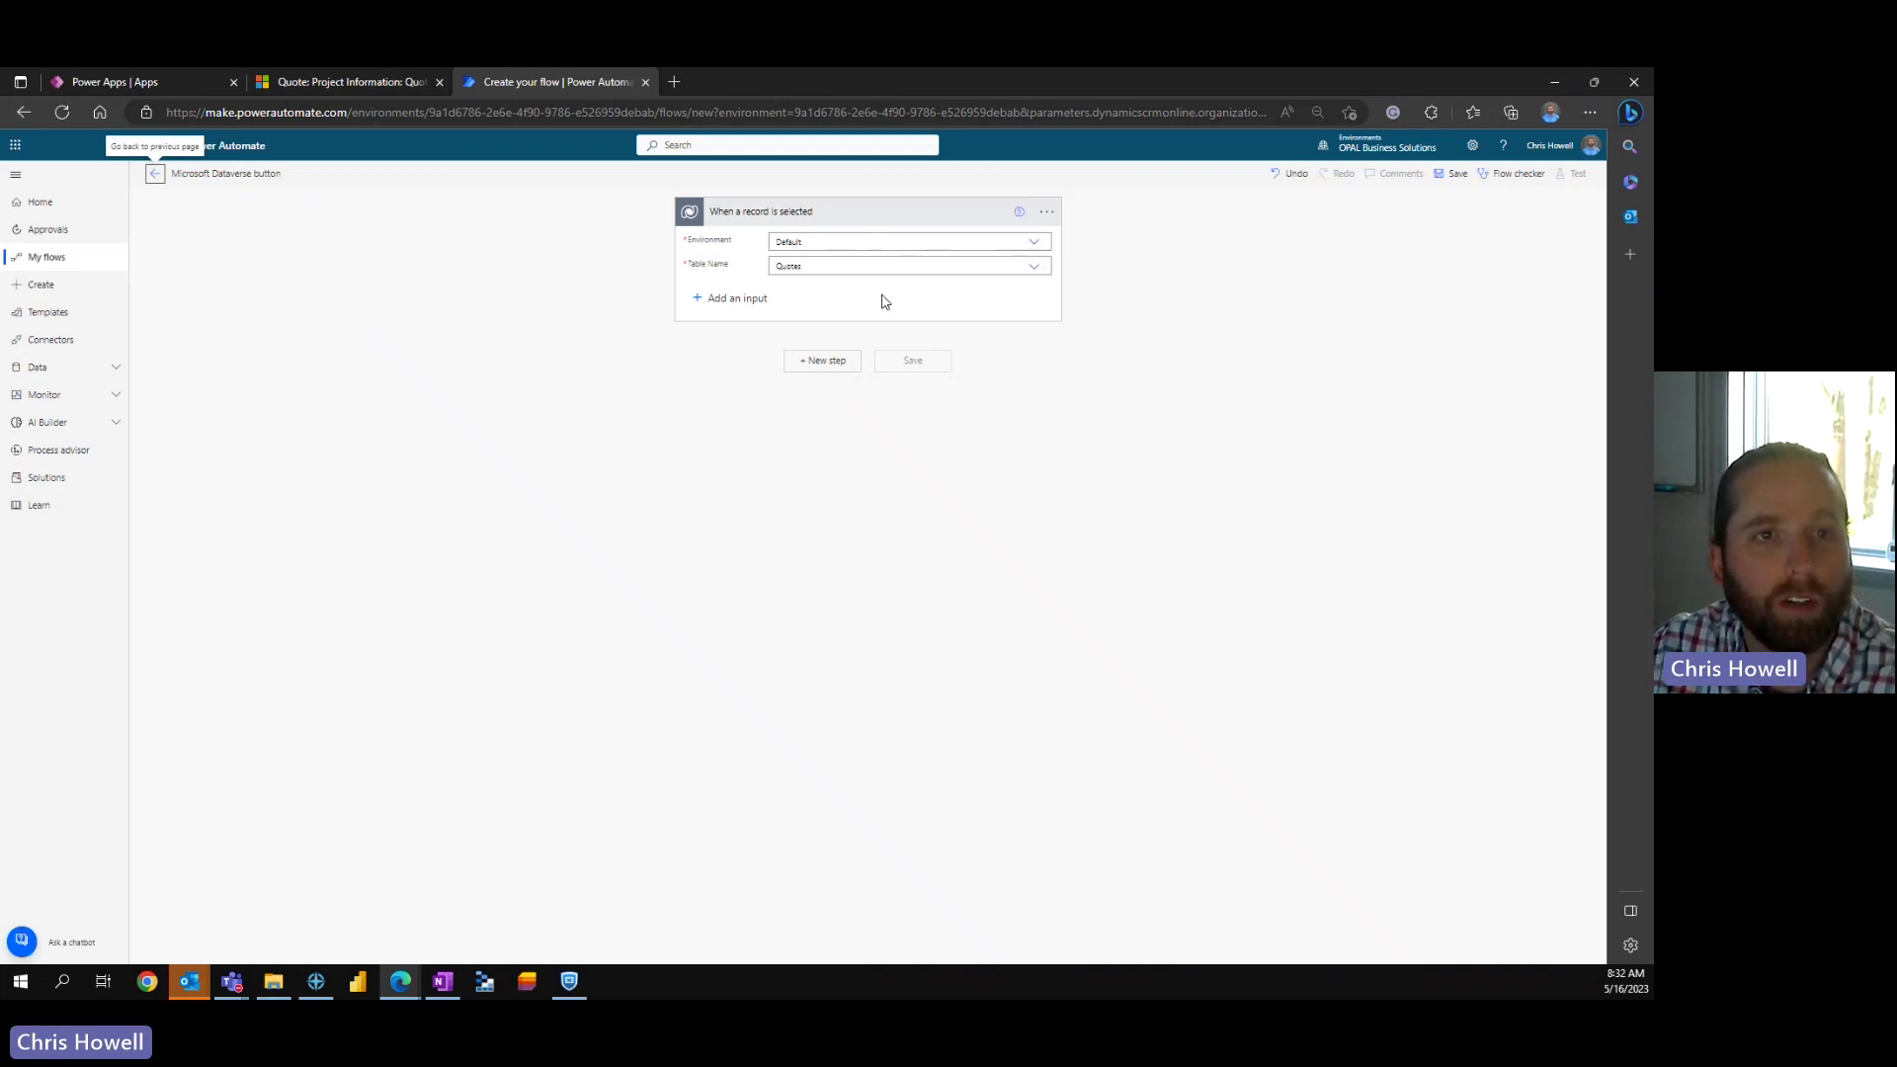
Step: Add a Dataverse 'Update a row' action after the trigger, with Table name Quotes
click(808, 363)
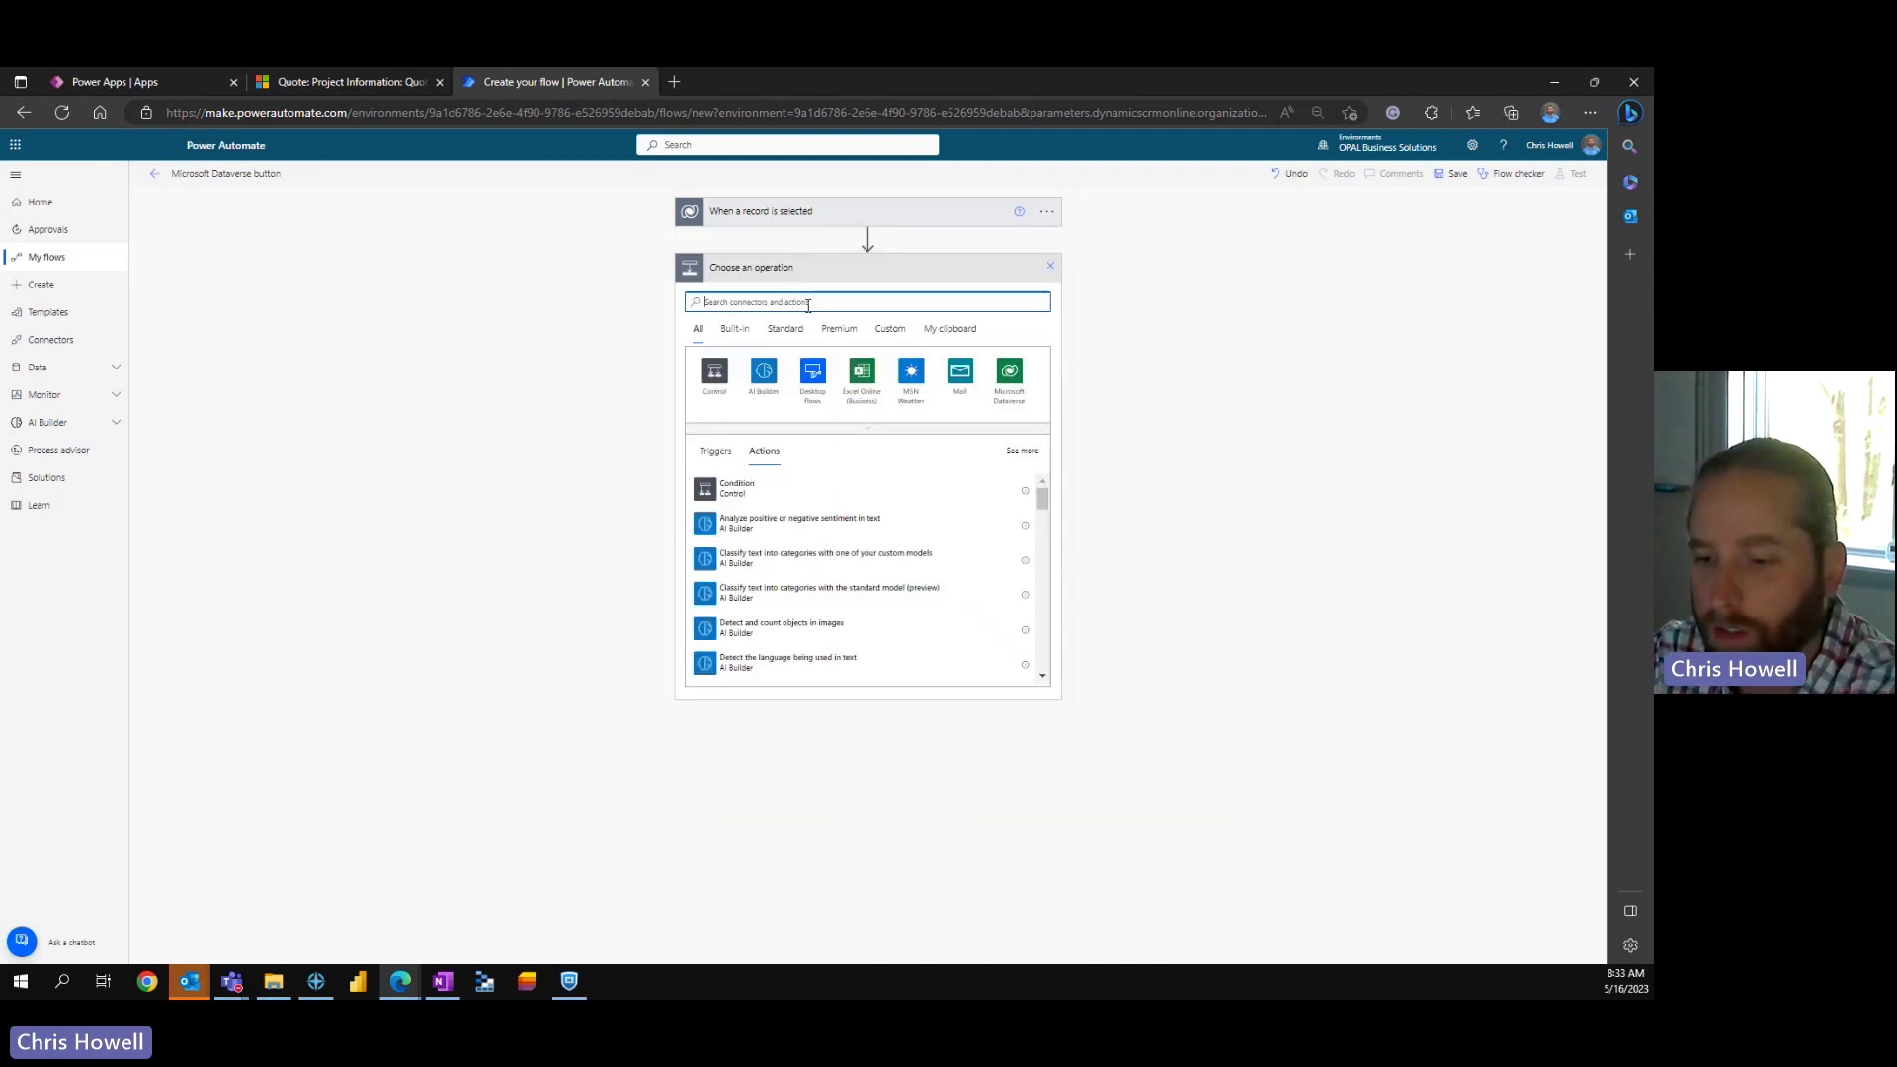
text(datave)
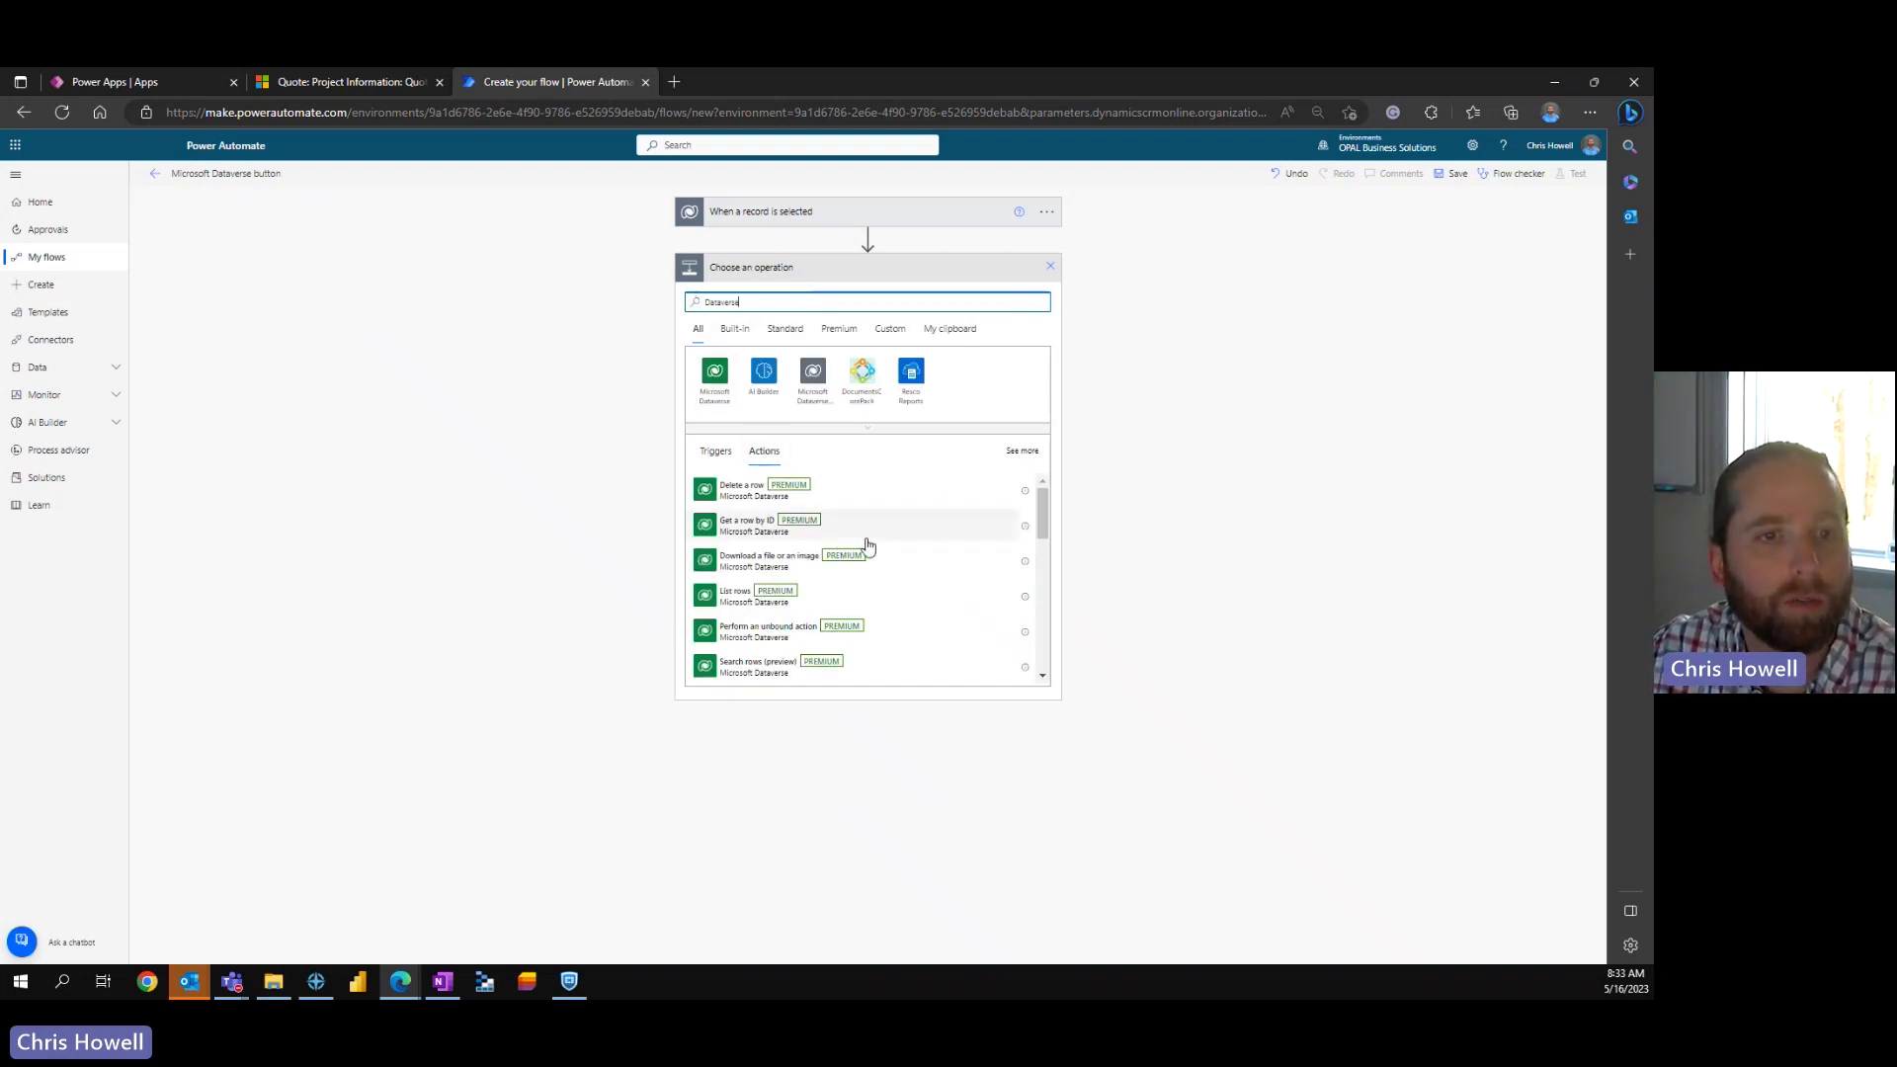
scroll(868, 546, down, 1)
scroll(868, 546, down, 4)
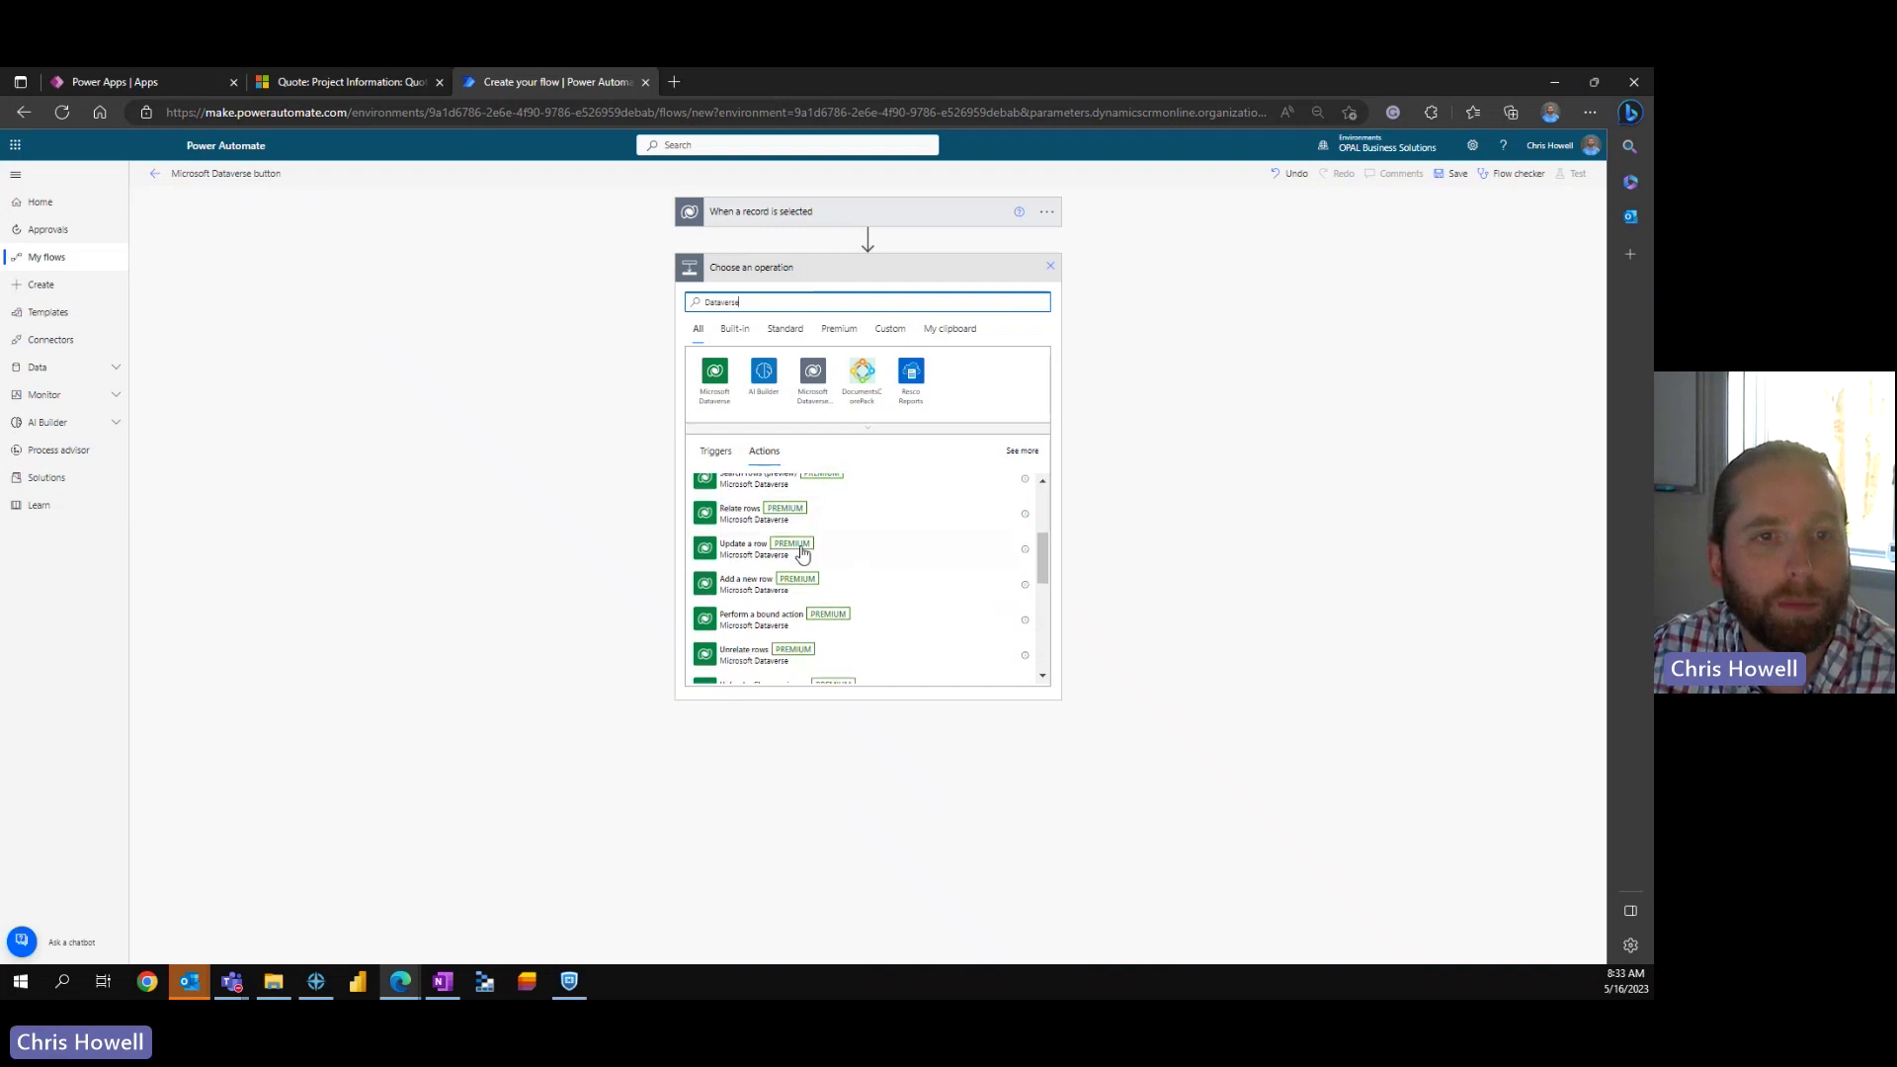
click(716, 560)
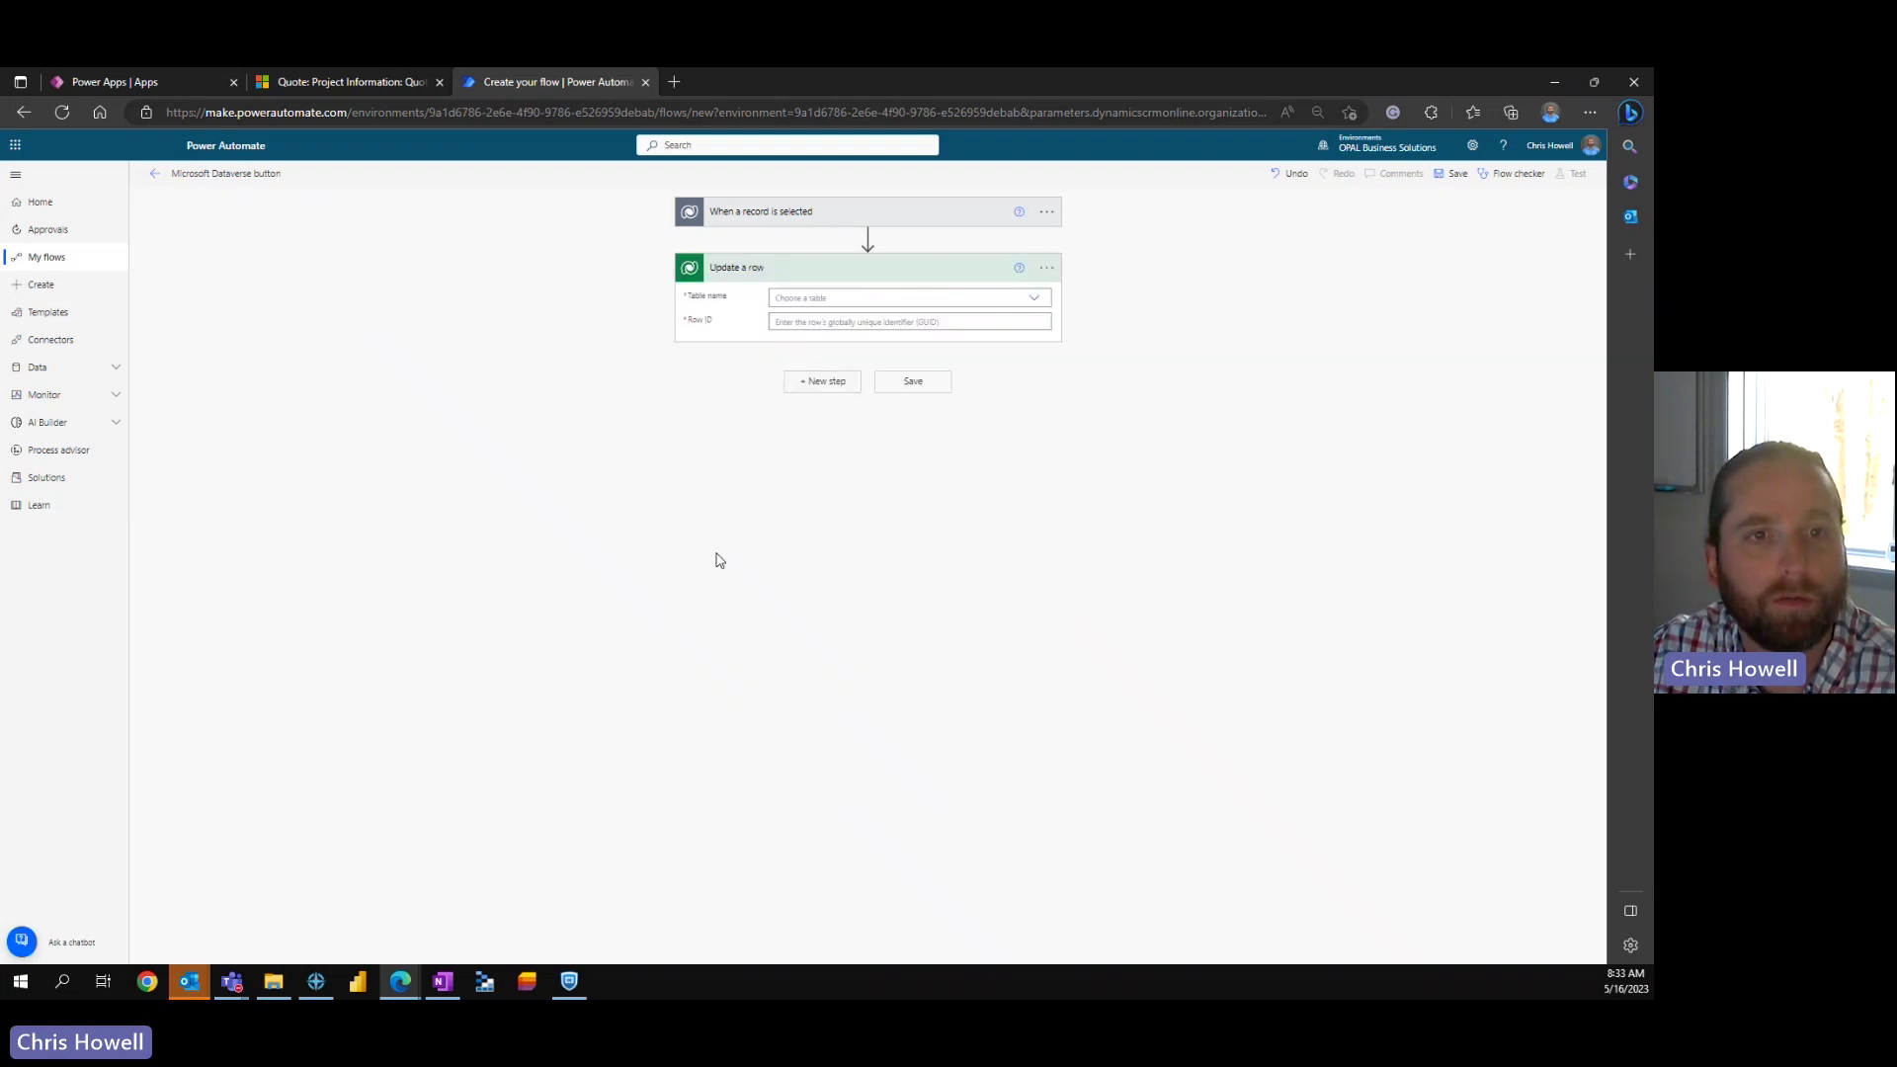
click(1033, 301)
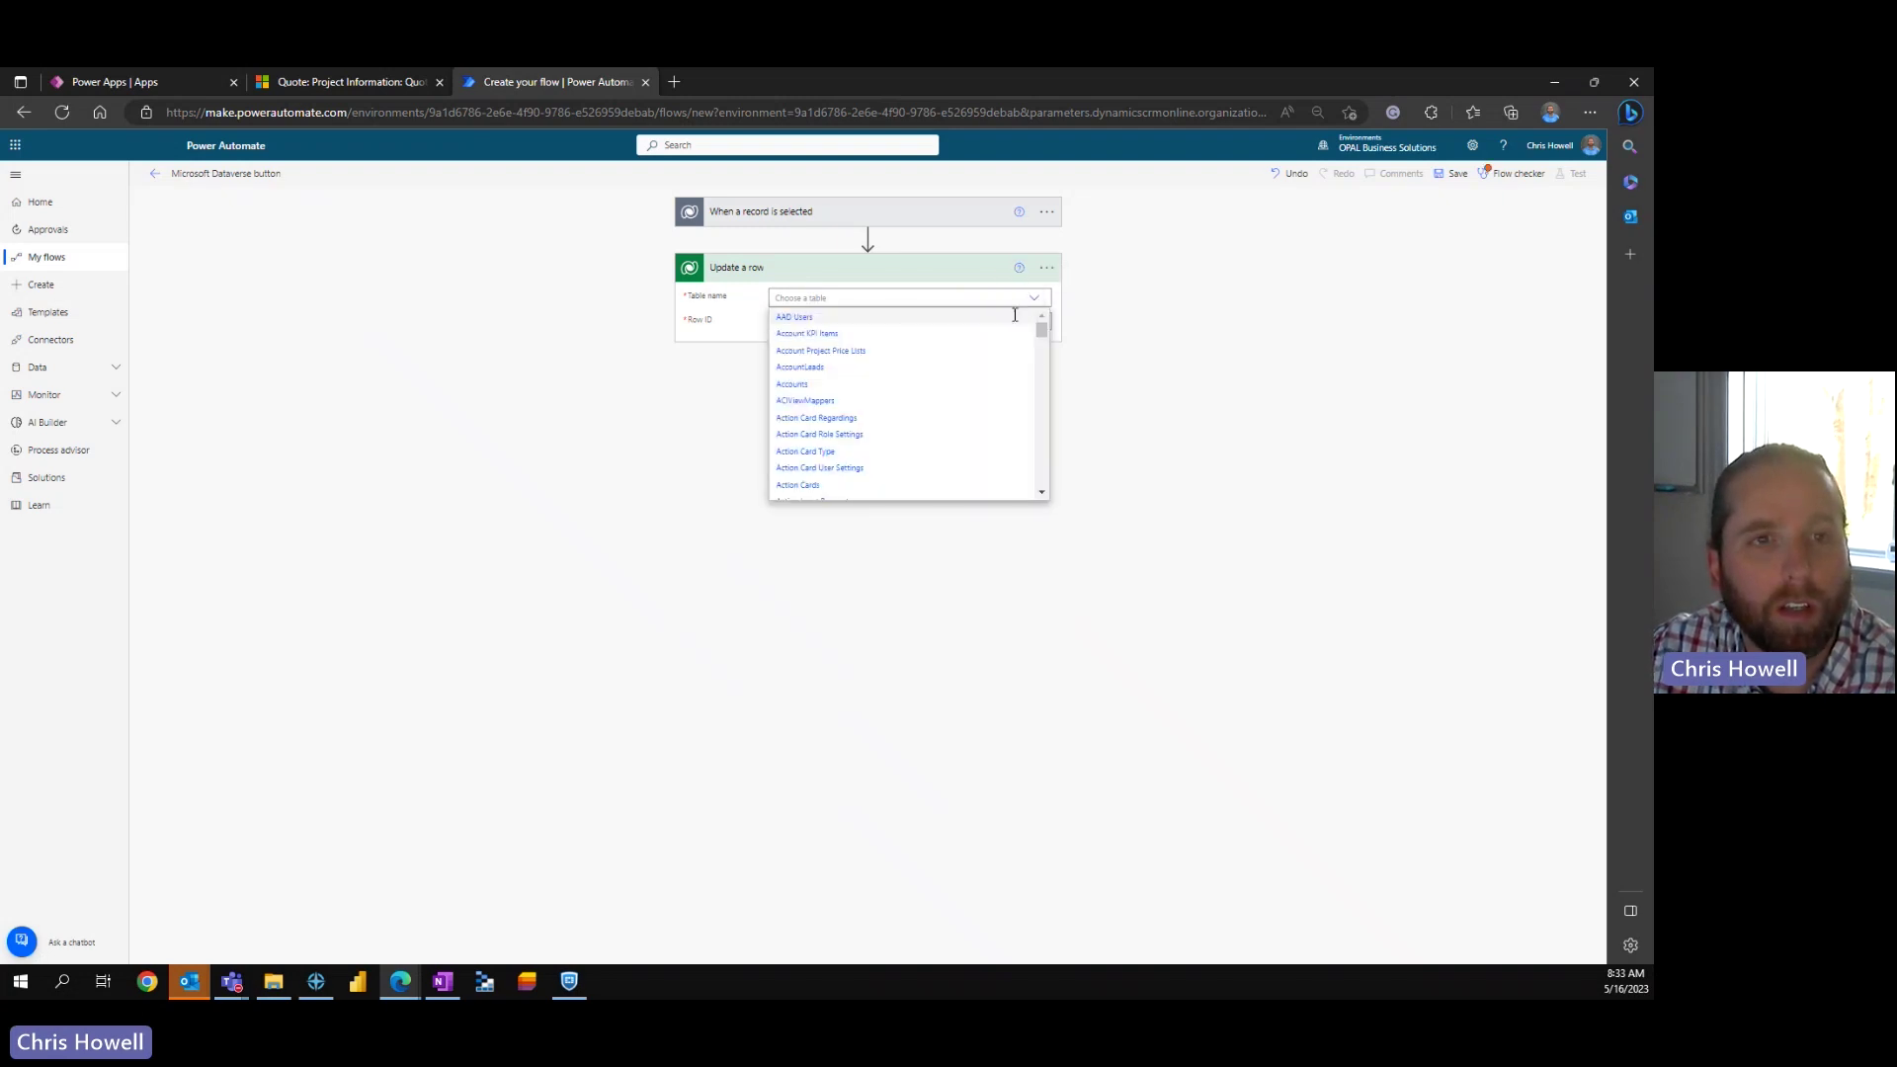
drag(1041, 341, 1052, 433)
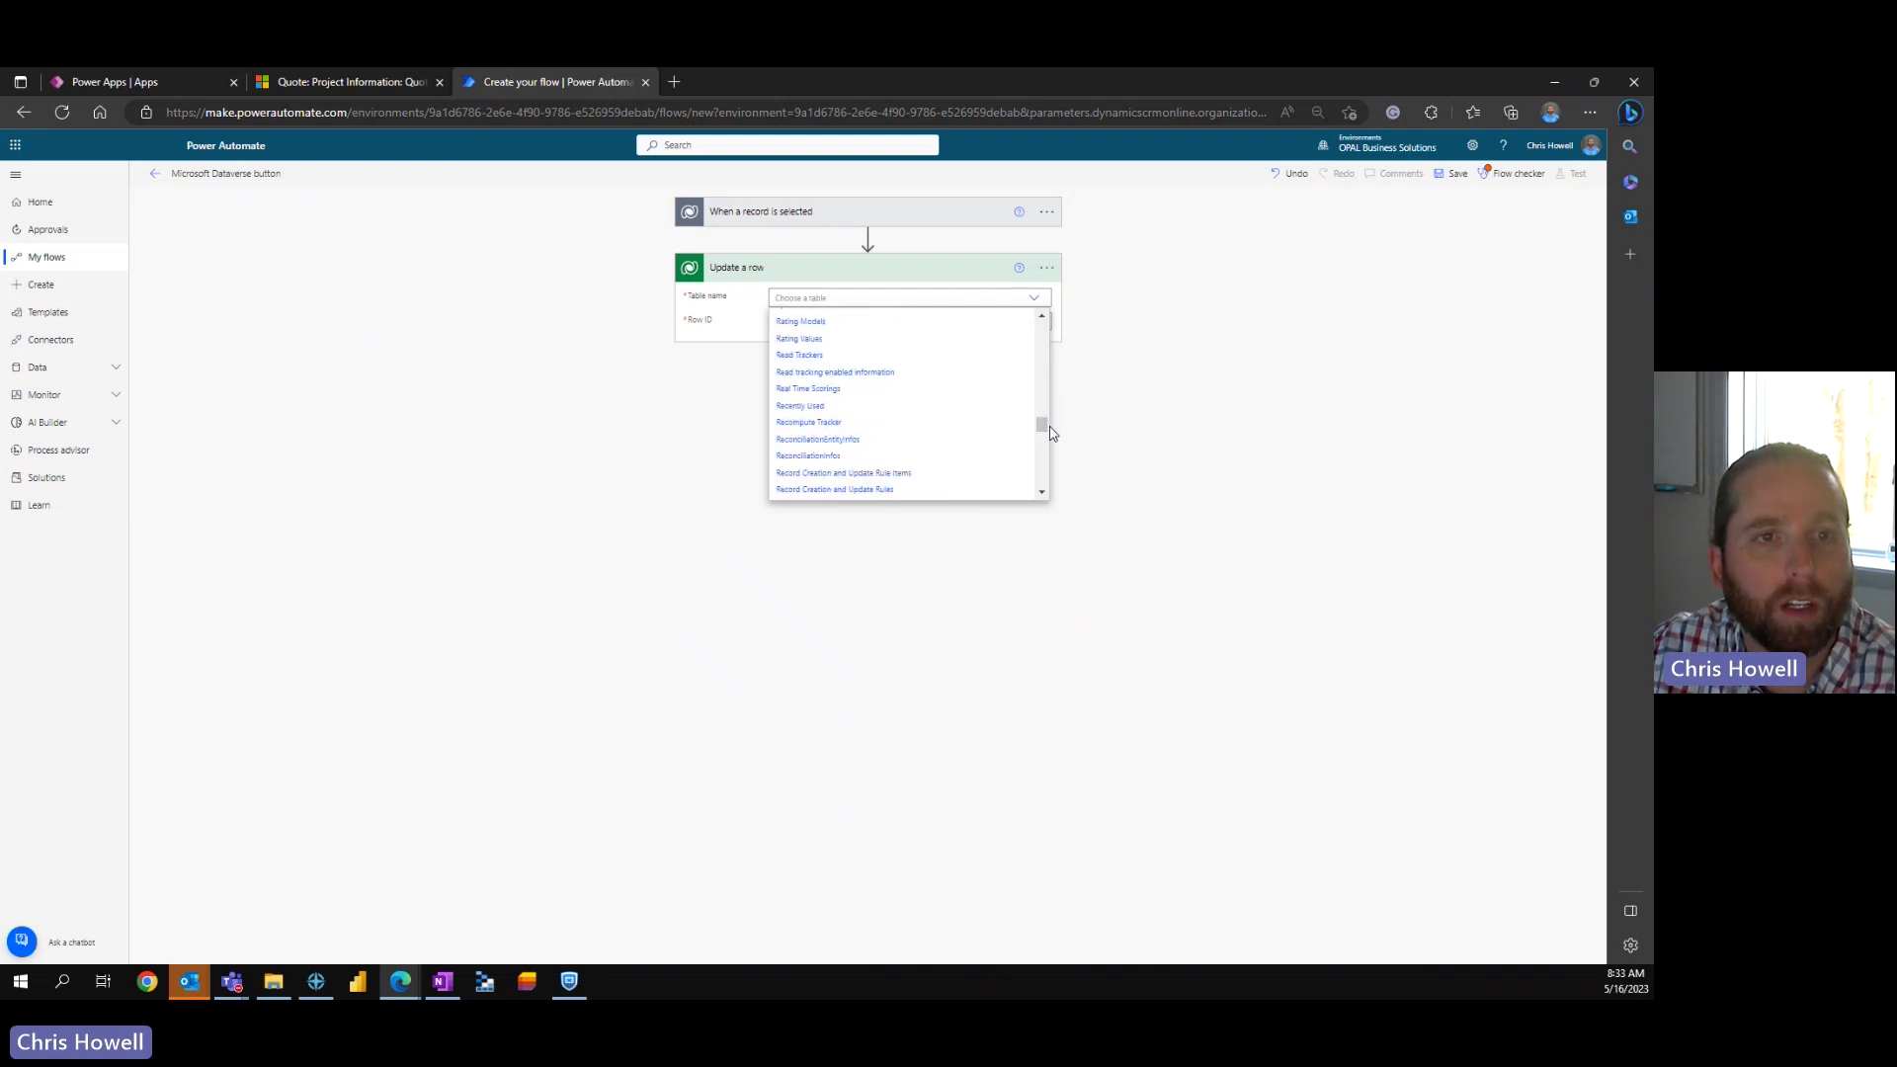
scroll(847, 402, up, 1)
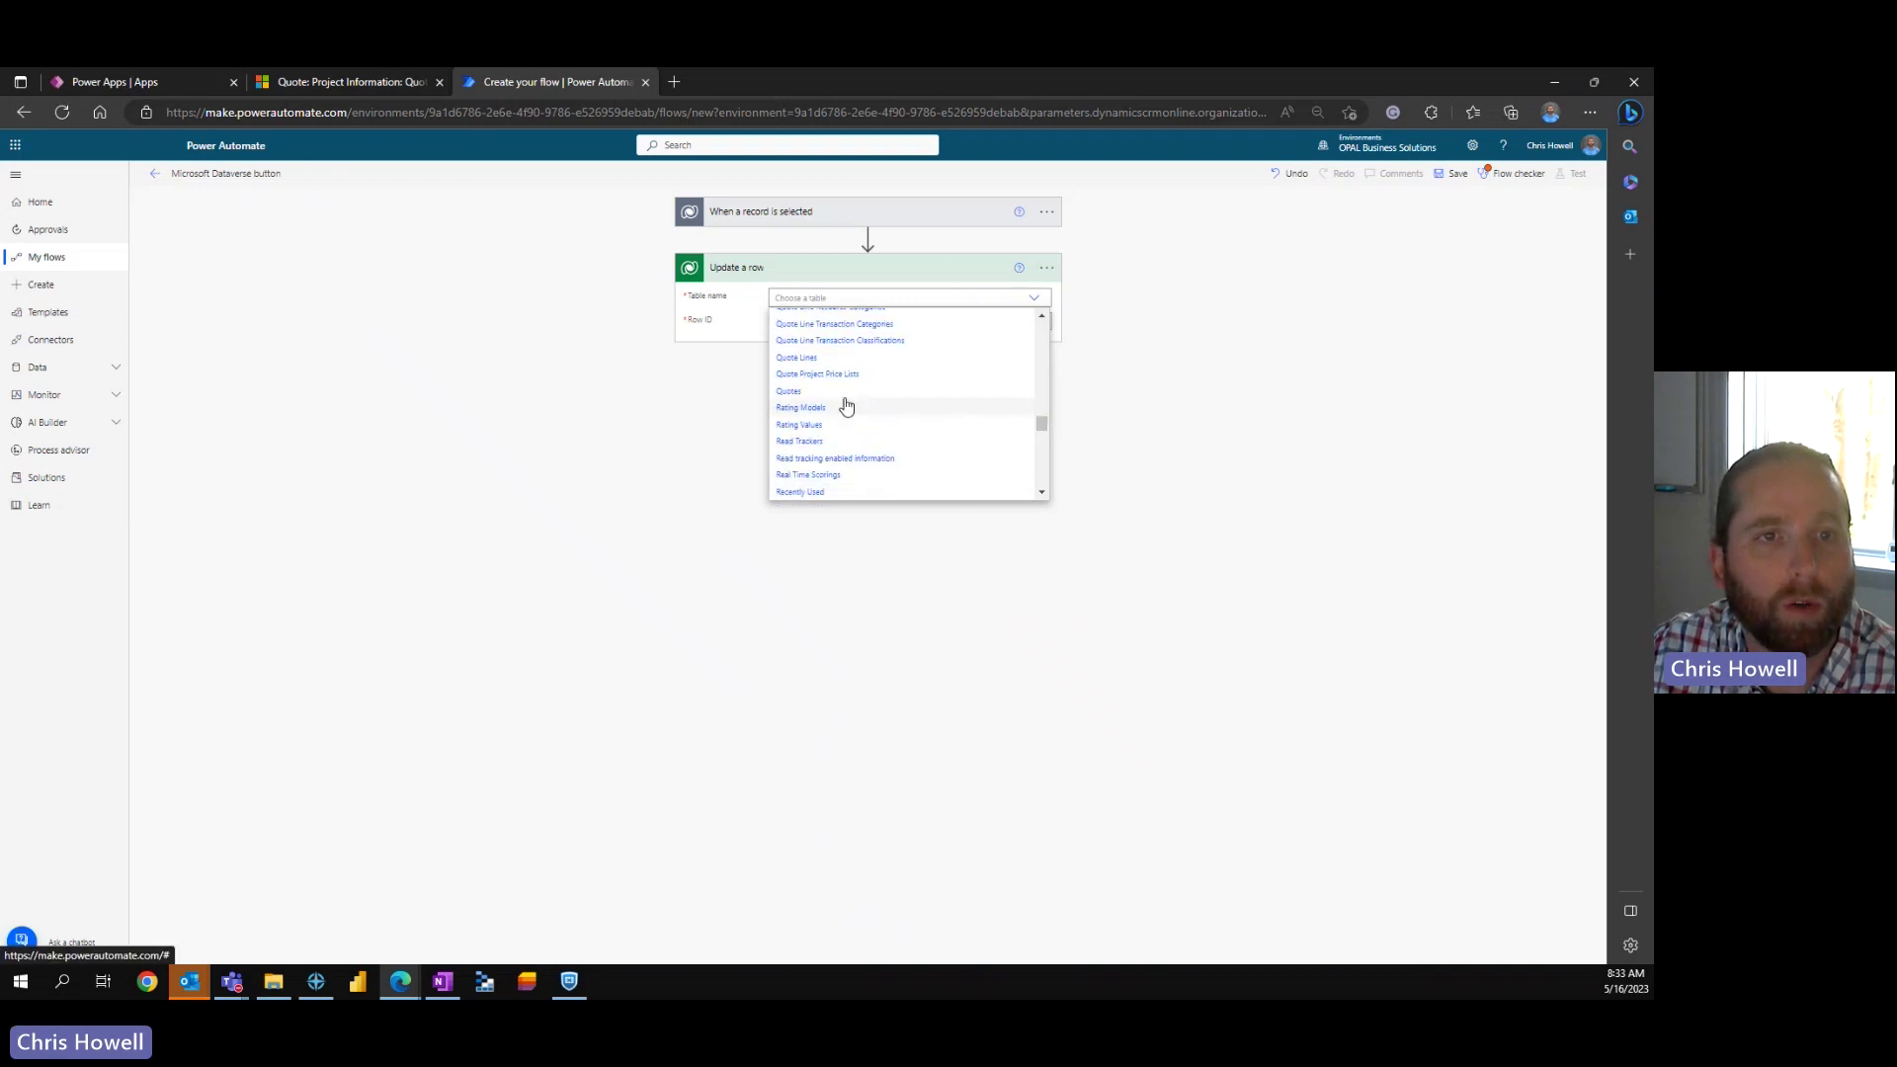
click(789, 393)
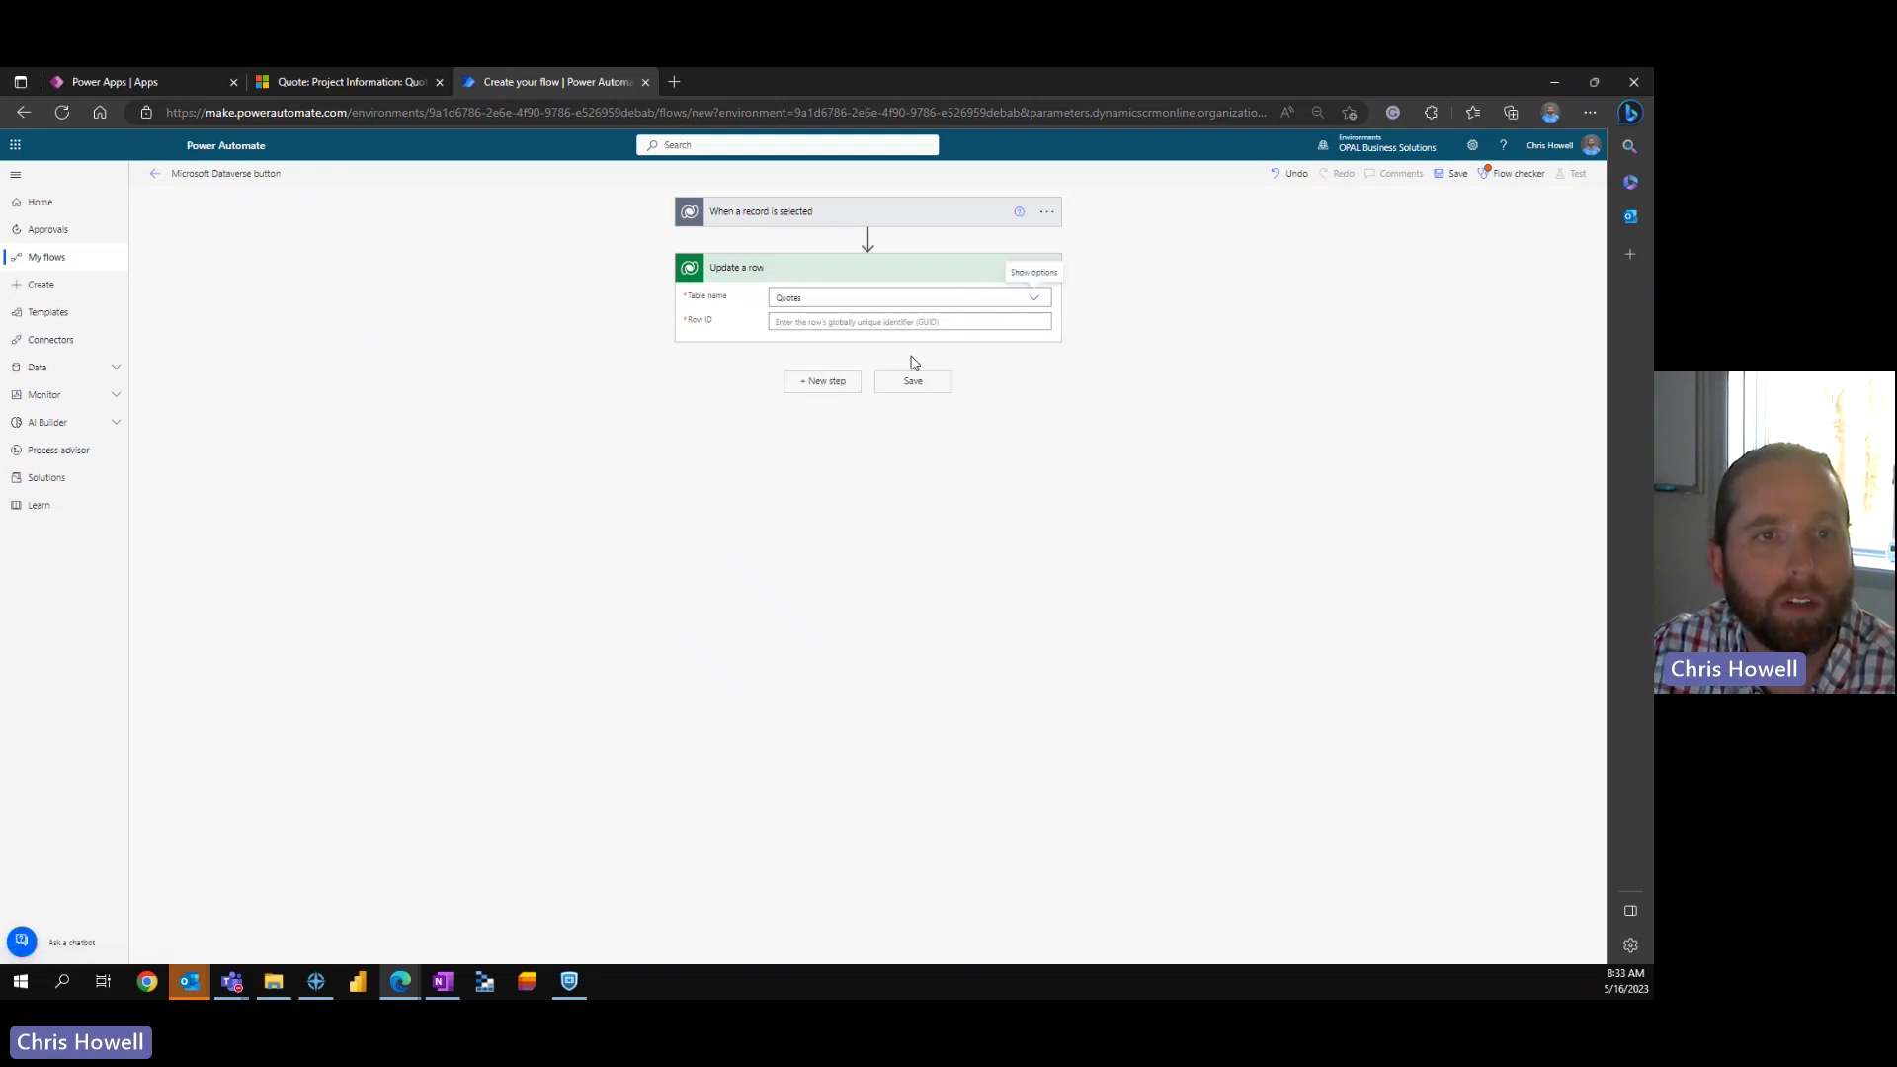
Step: Fill Row ID with the trigger's Quote dynamic token and expand advanced options down to Status
click(985, 320)
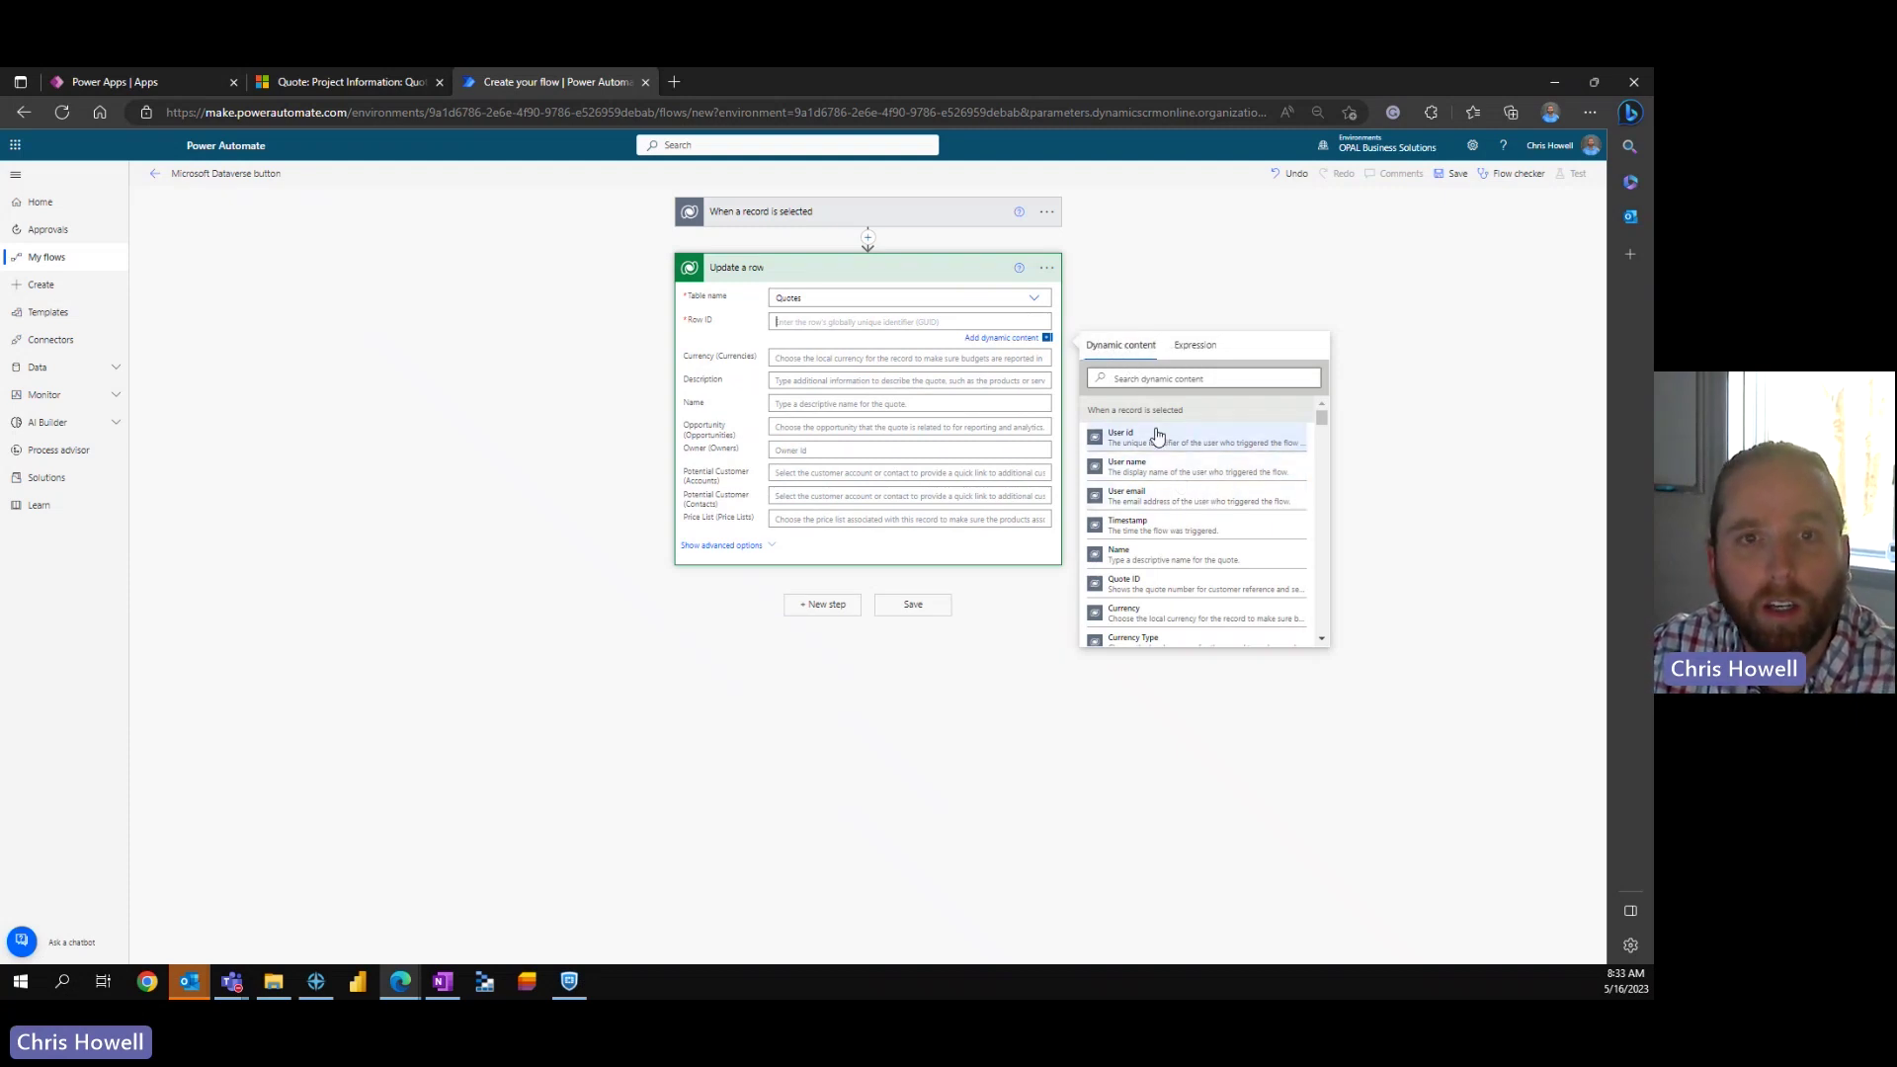
scroll(1171, 538, down, 1)
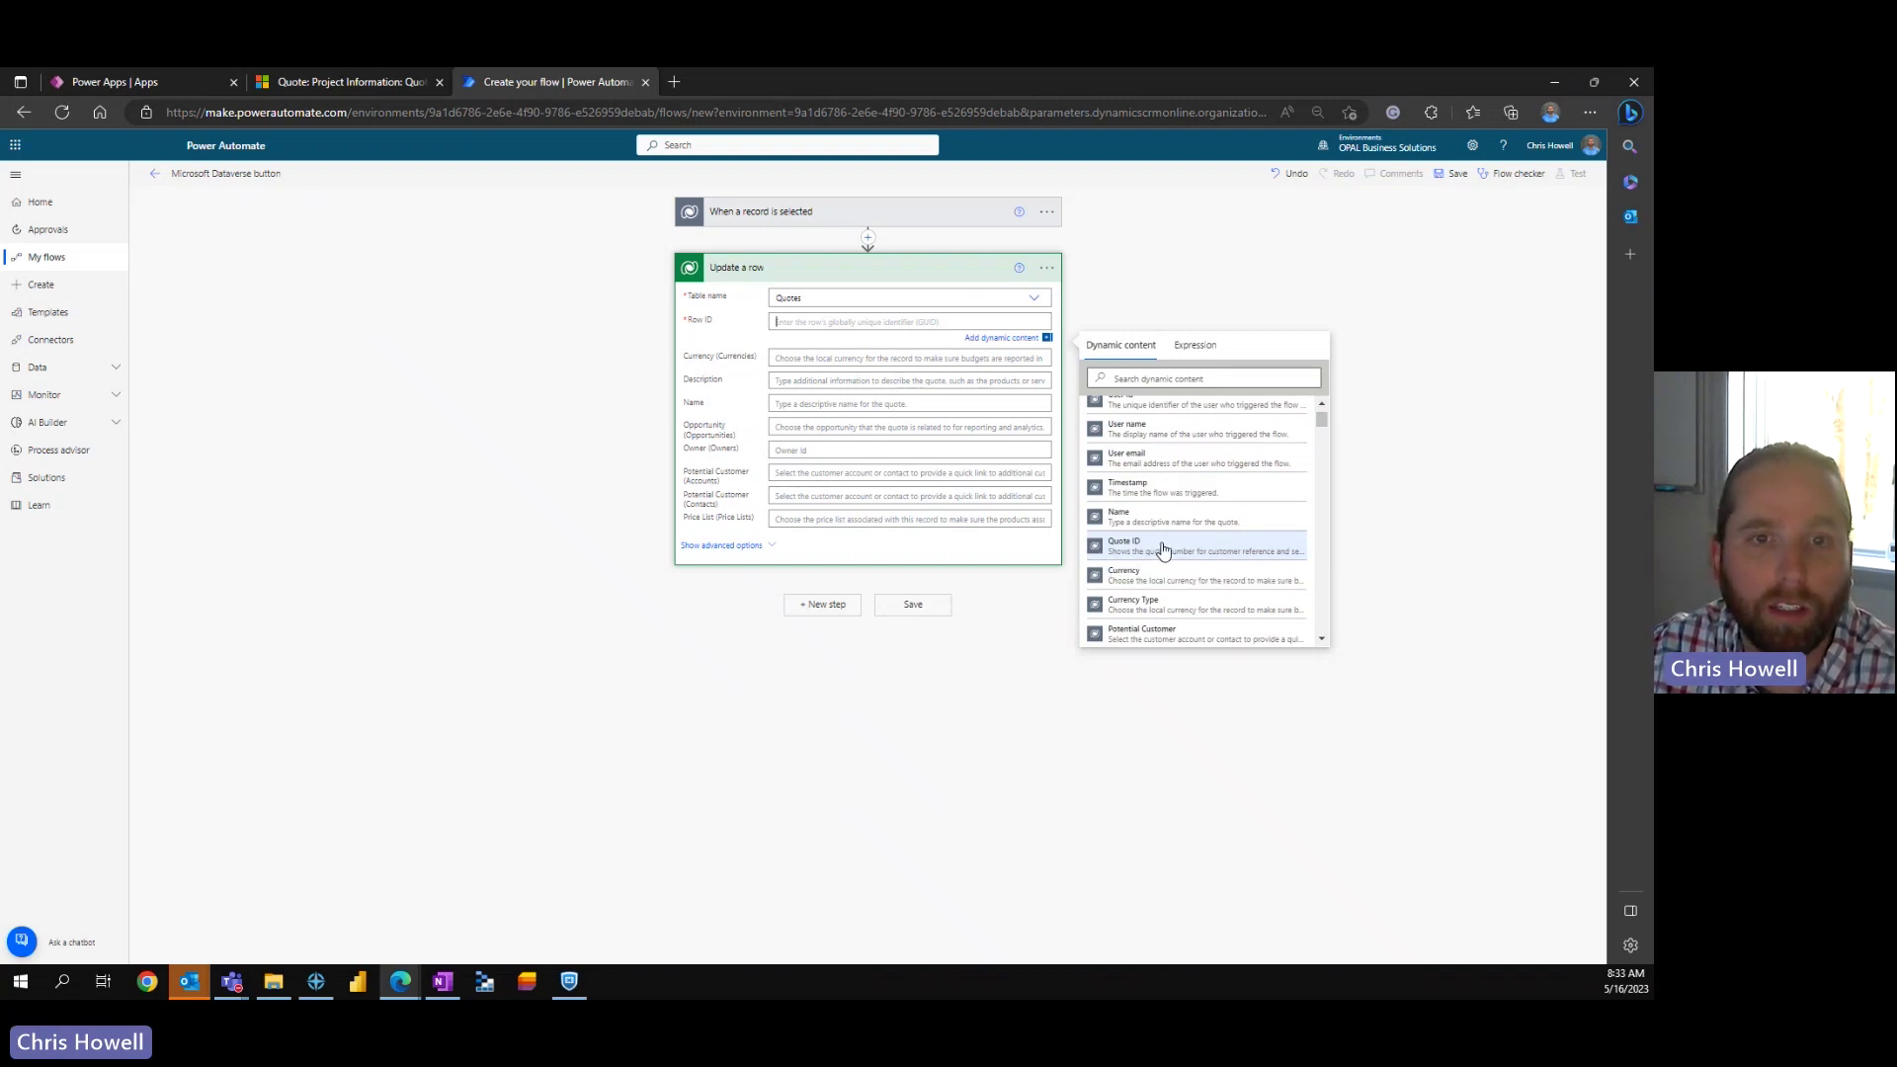
scroll(1163, 550, down, 3)
scroll(1164, 551, down, 10)
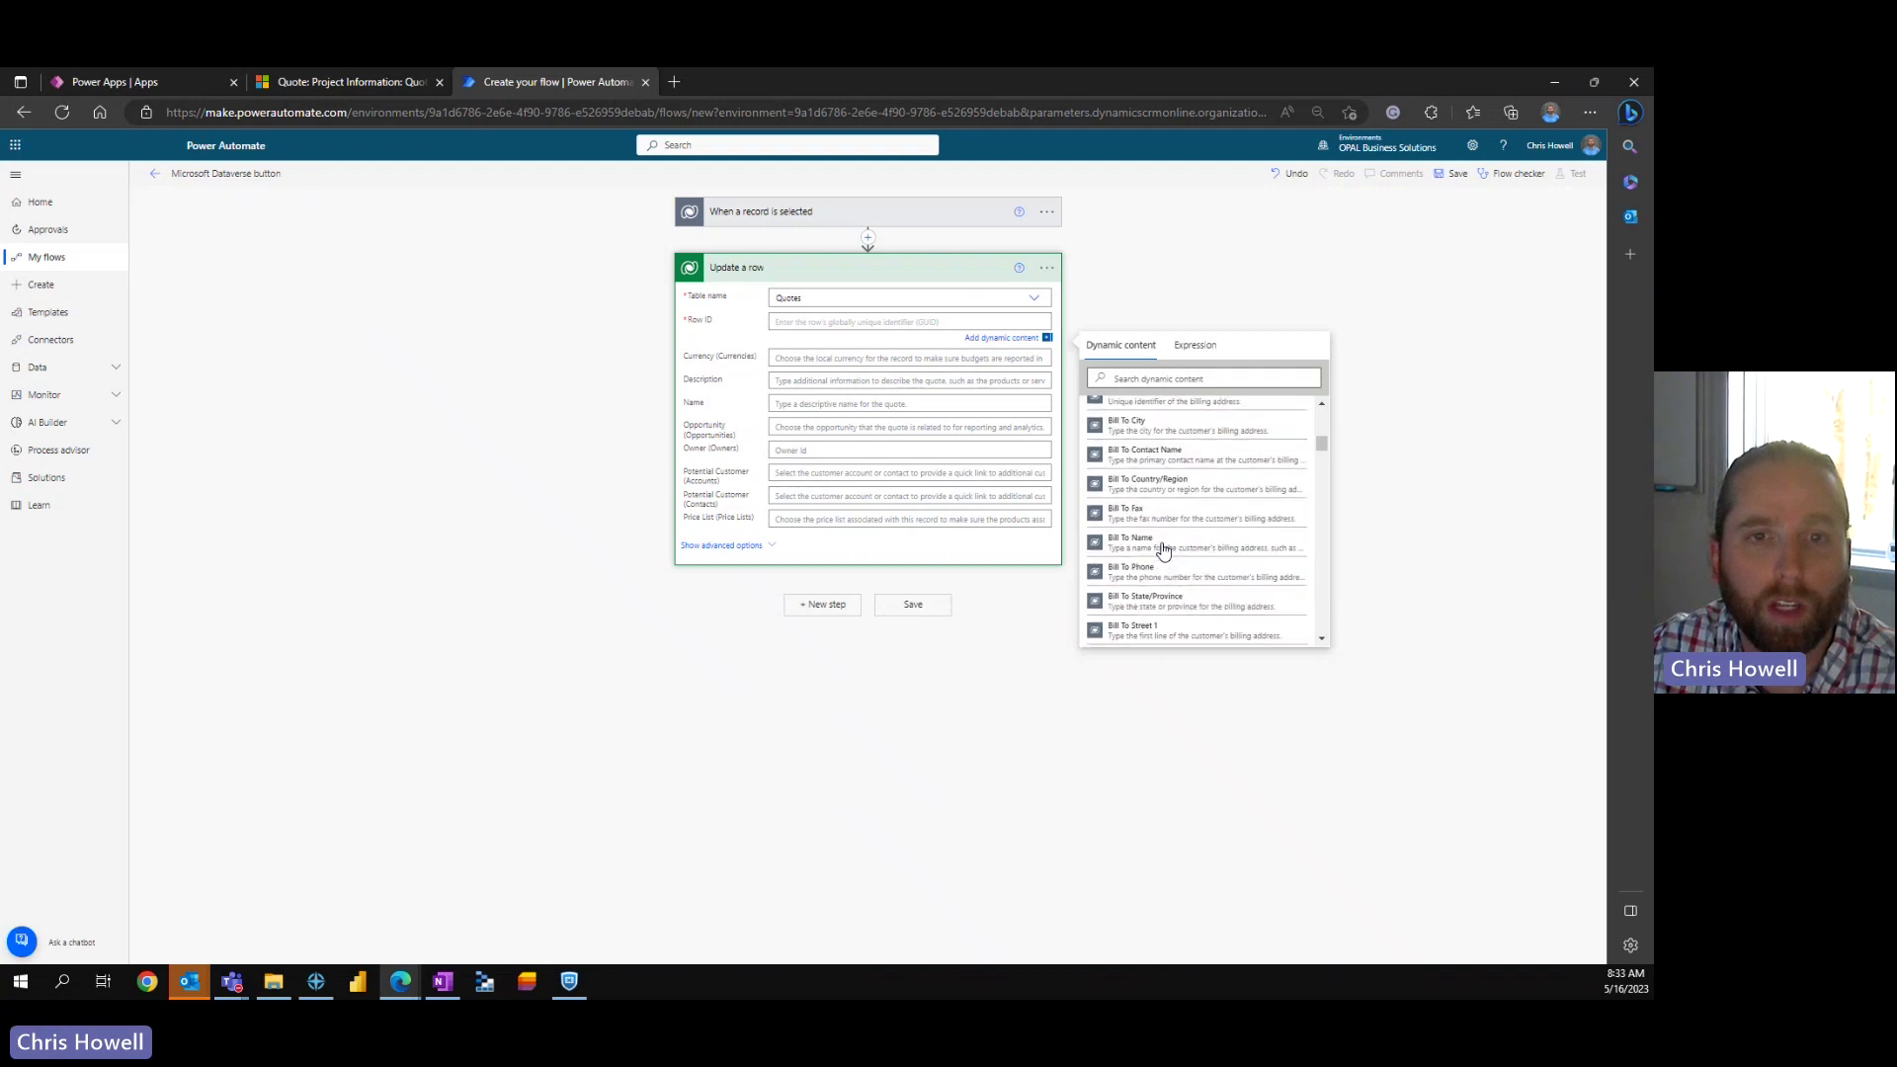
scroll(1166, 548, down, 8)
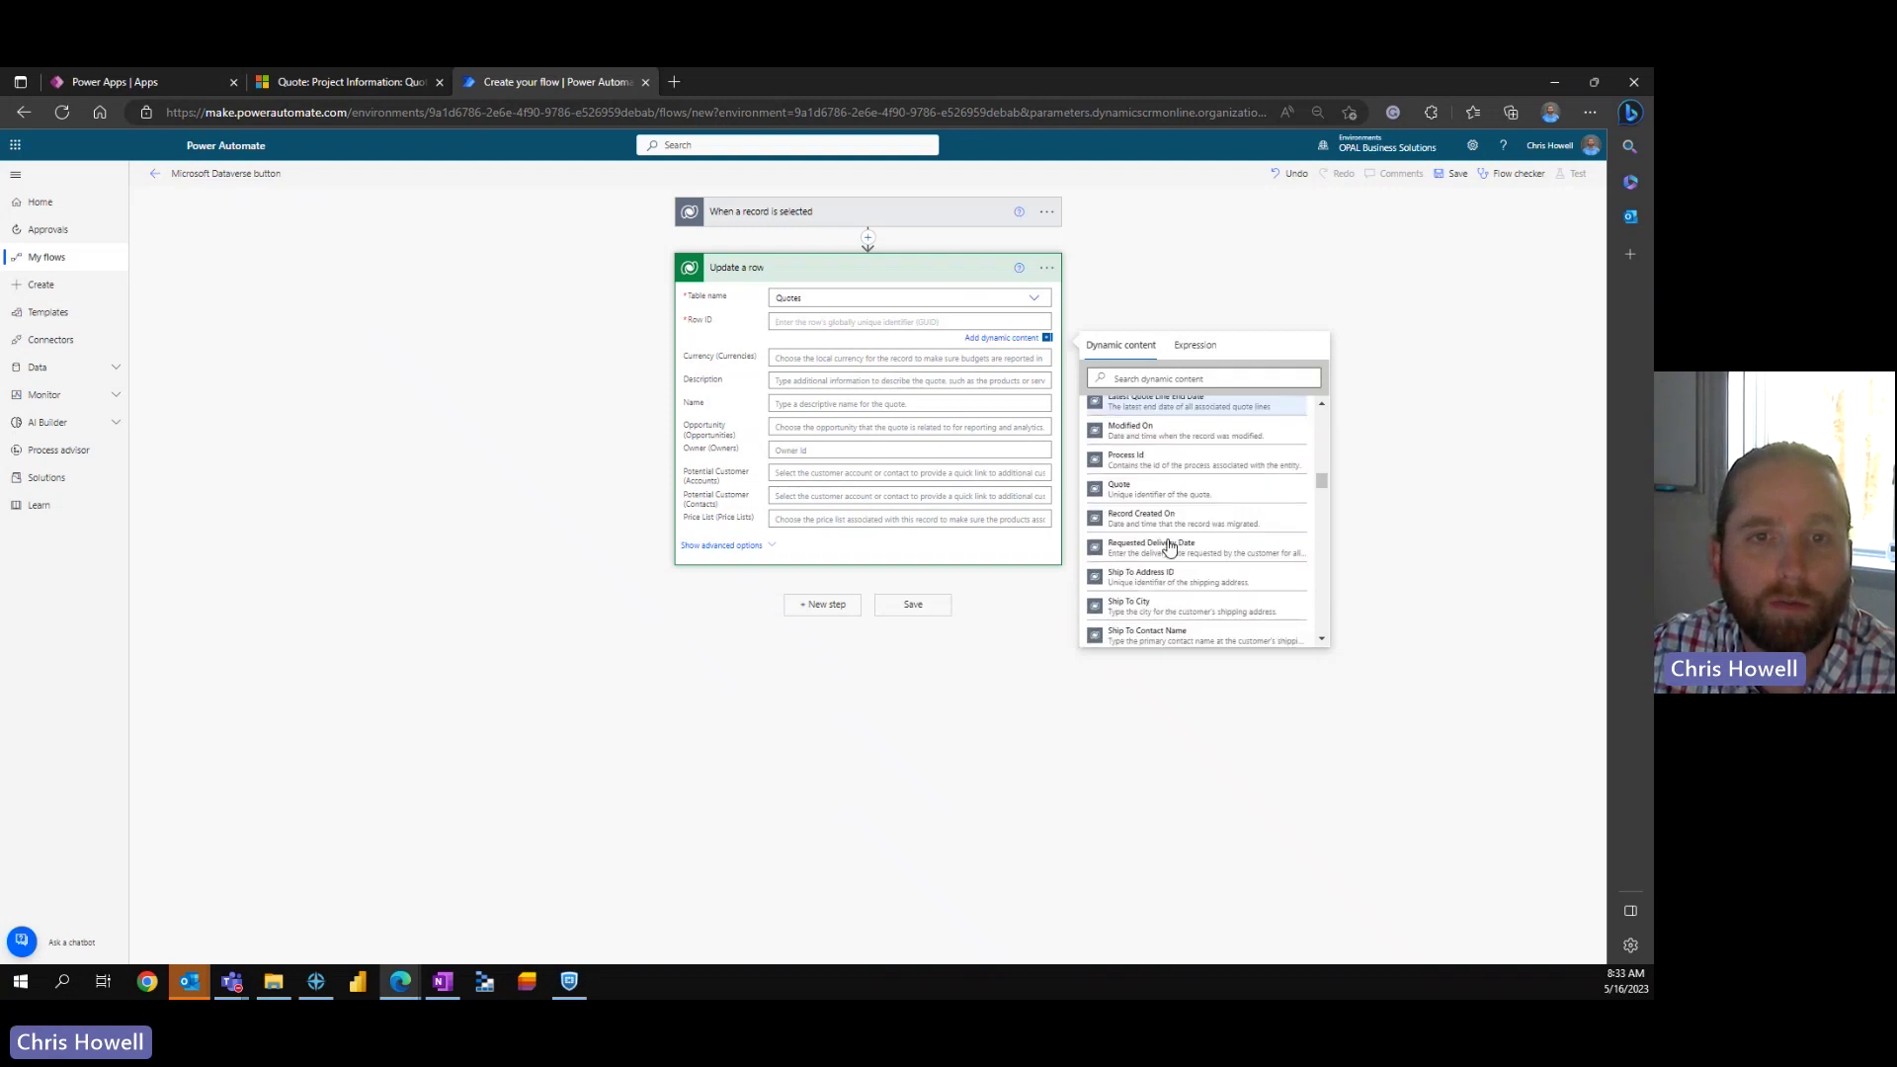
click(1139, 492)
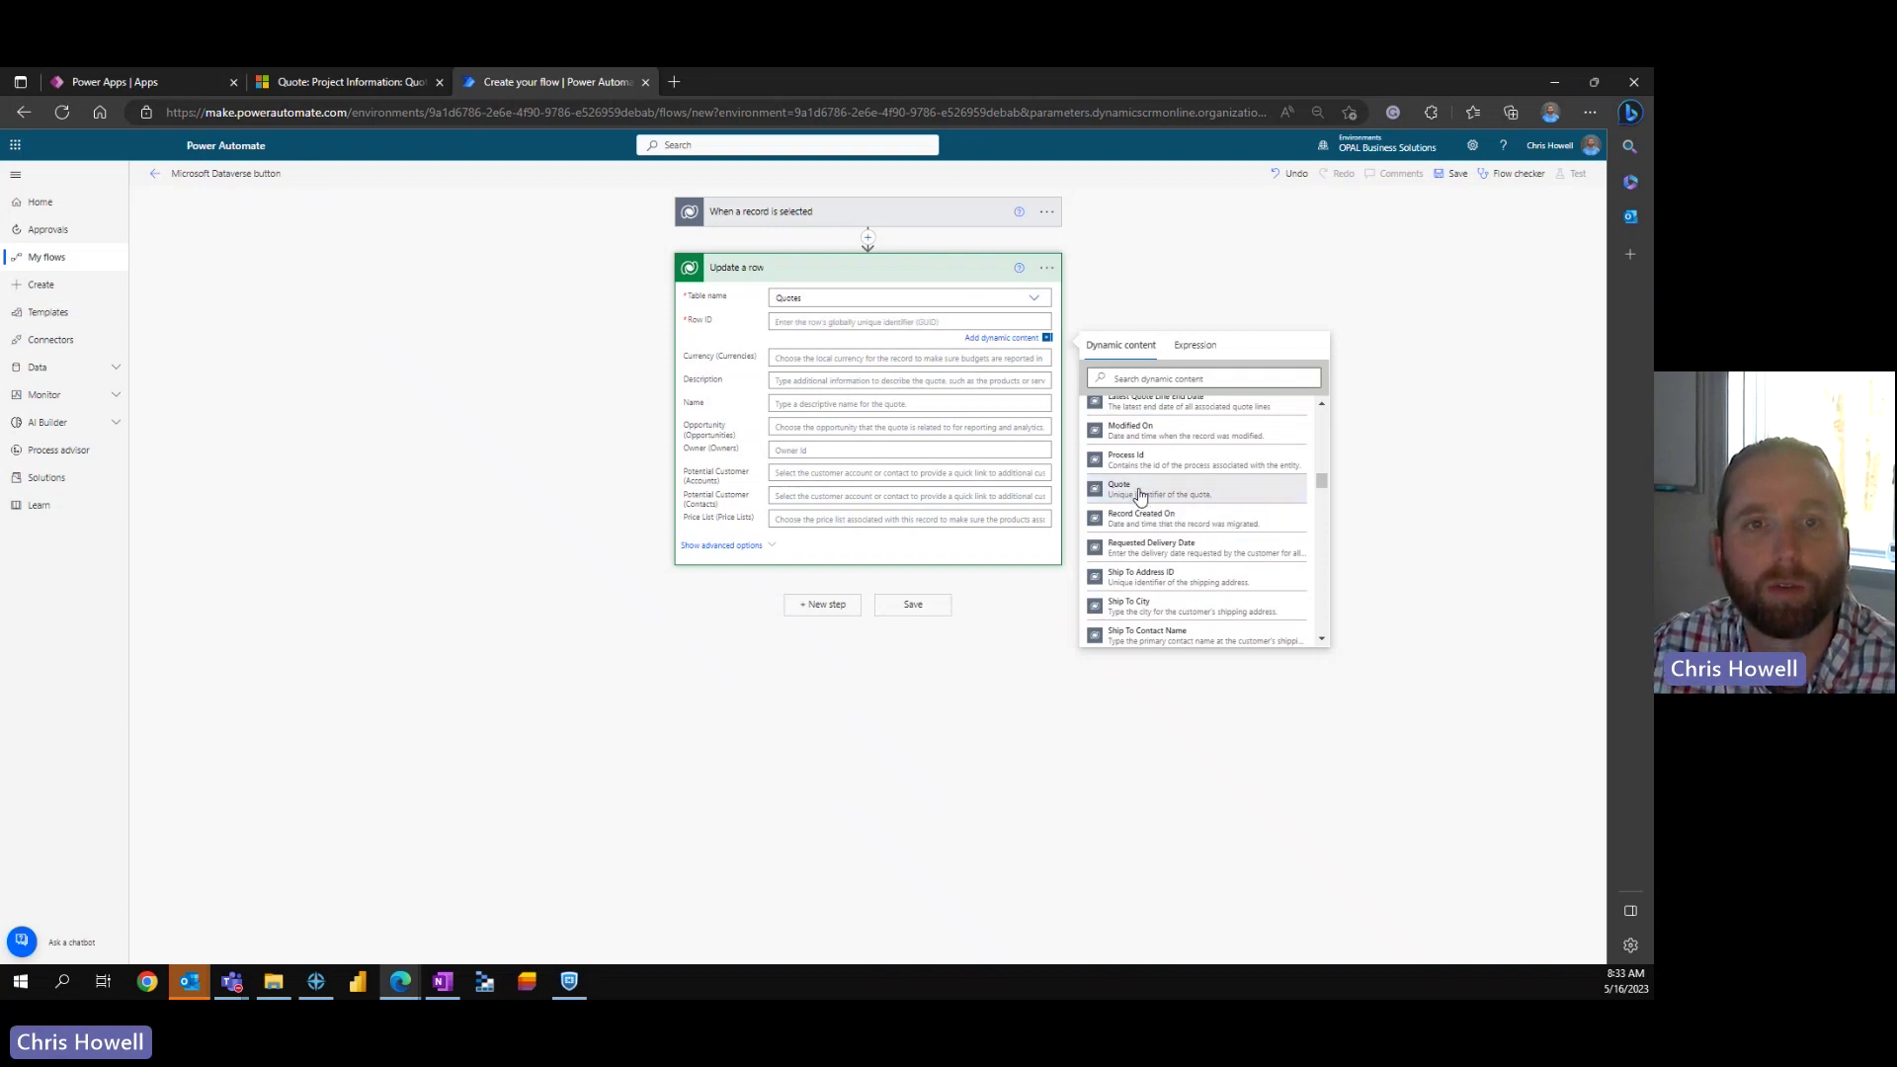
click(775, 553)
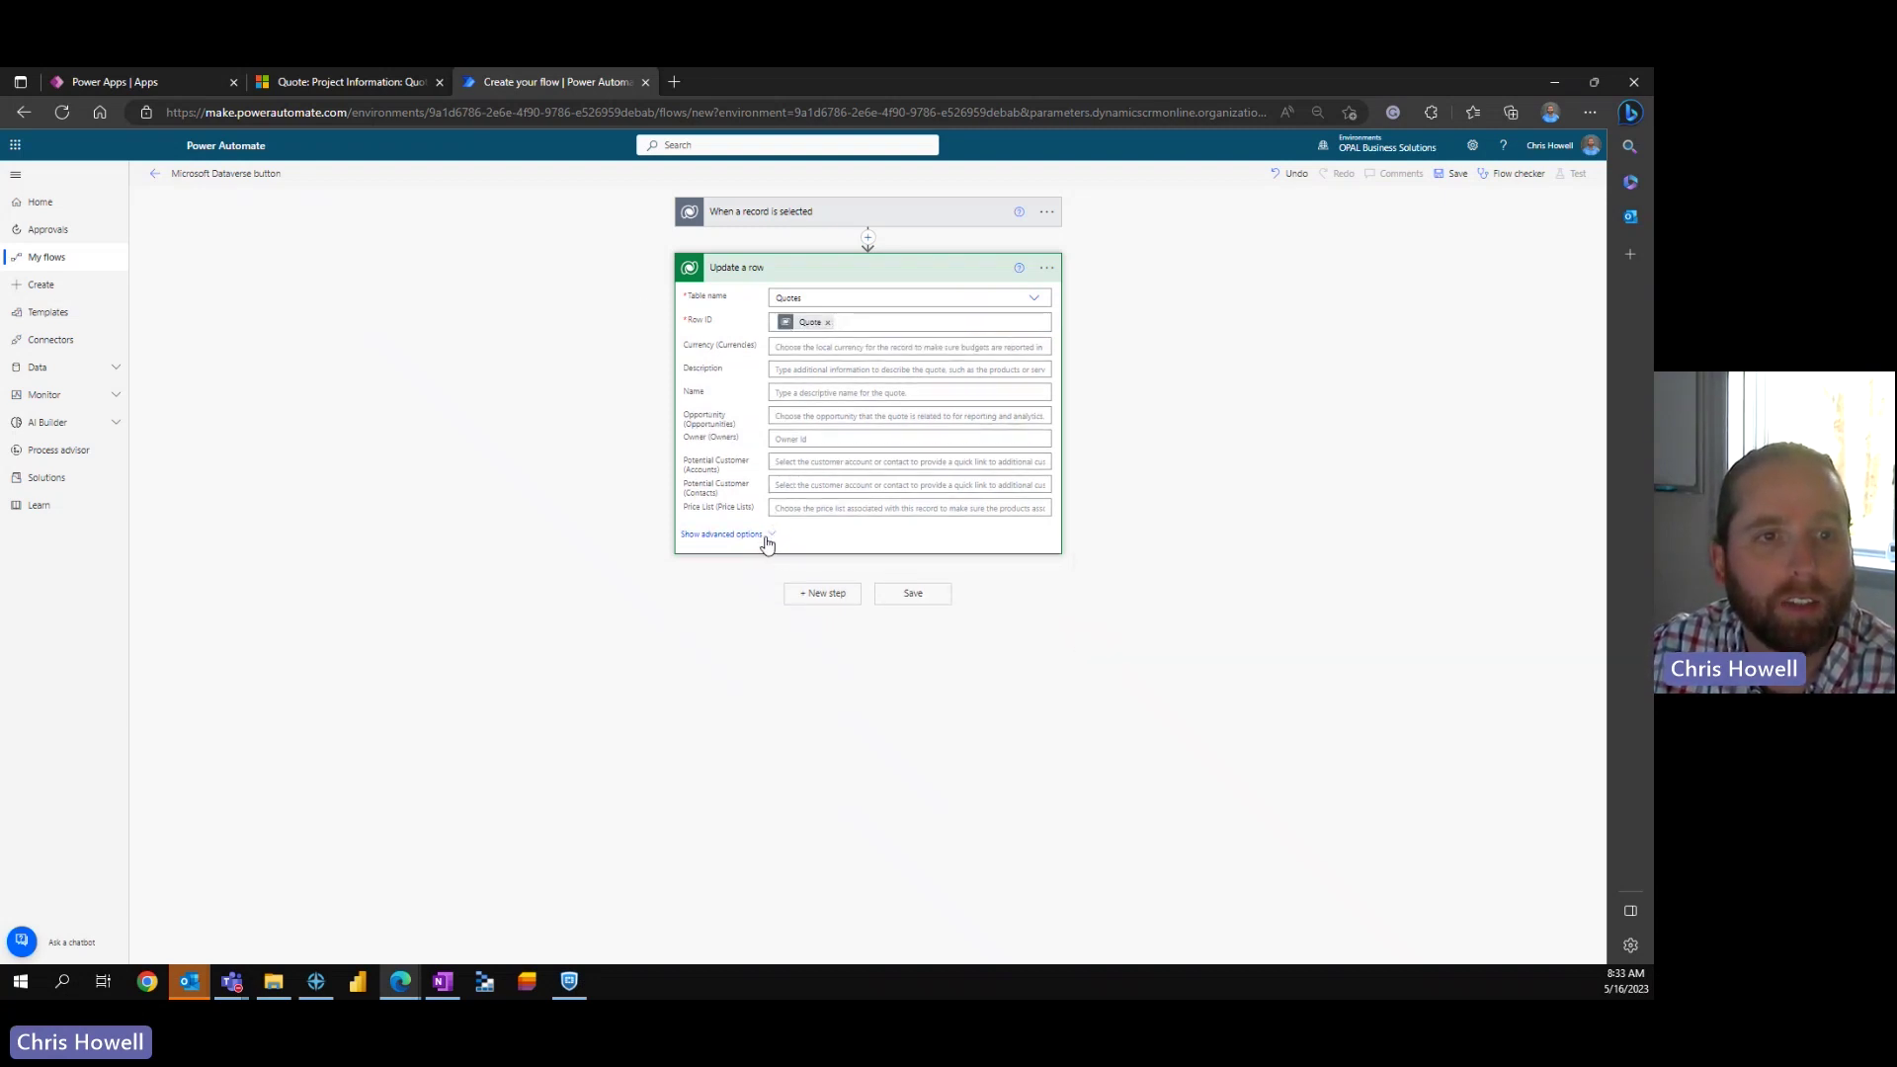
click(763, 537)
scroll(905, 624, down, 15)
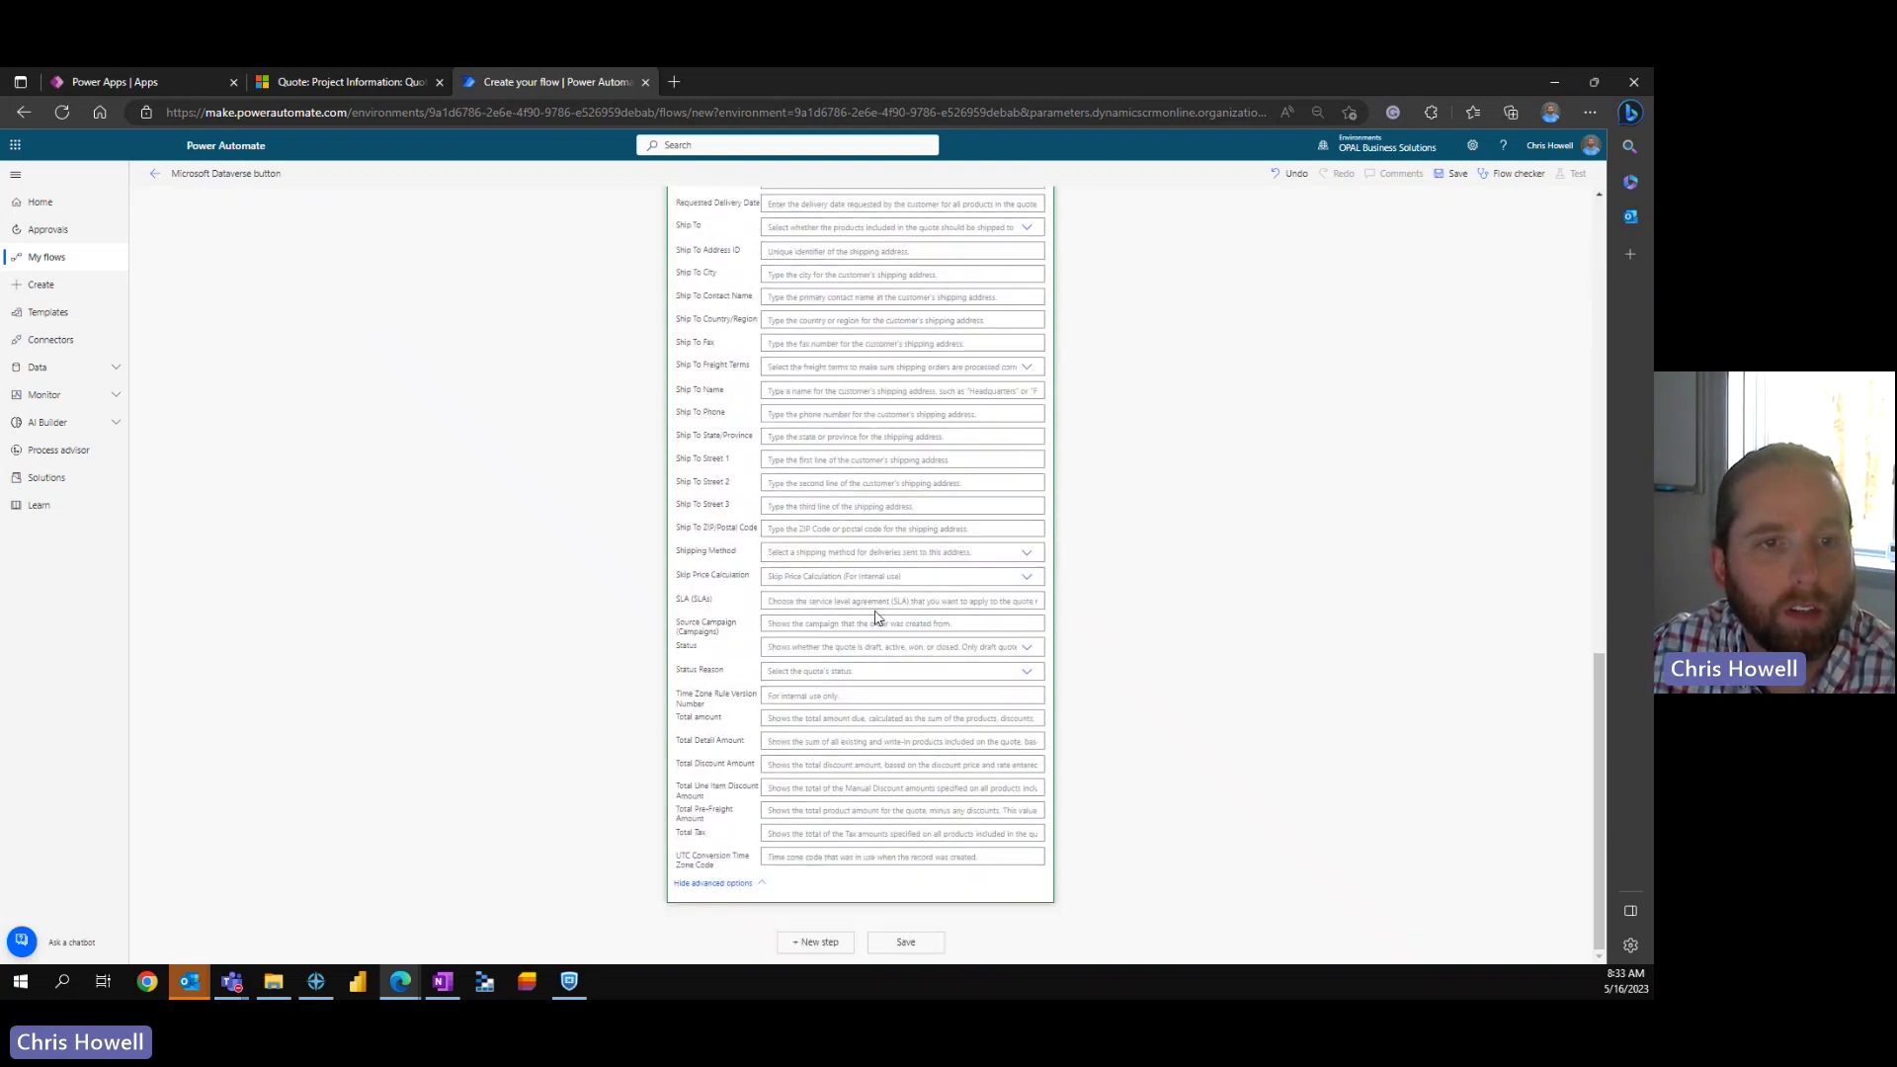
Step: In the Update a row card, choose Status Draft and Status Reason In Progress
click(1026, 651)
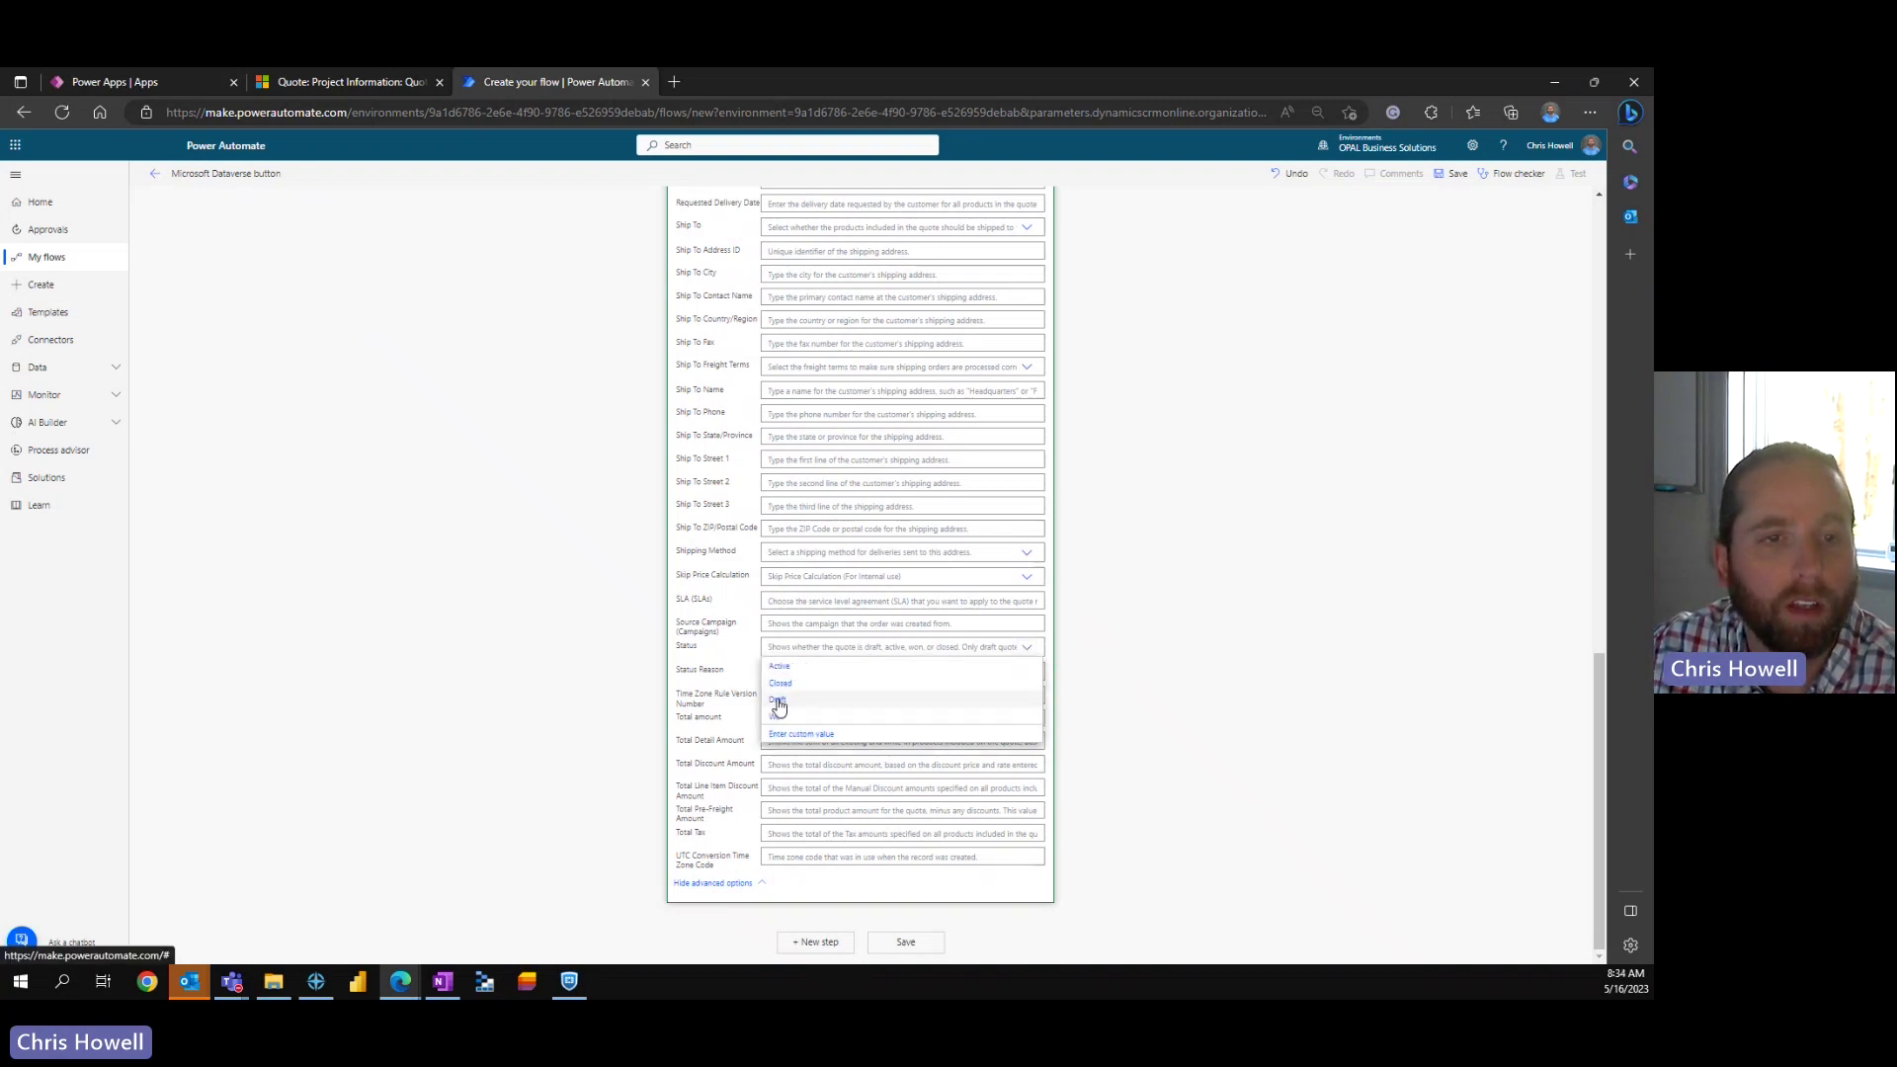
click(893, 696)
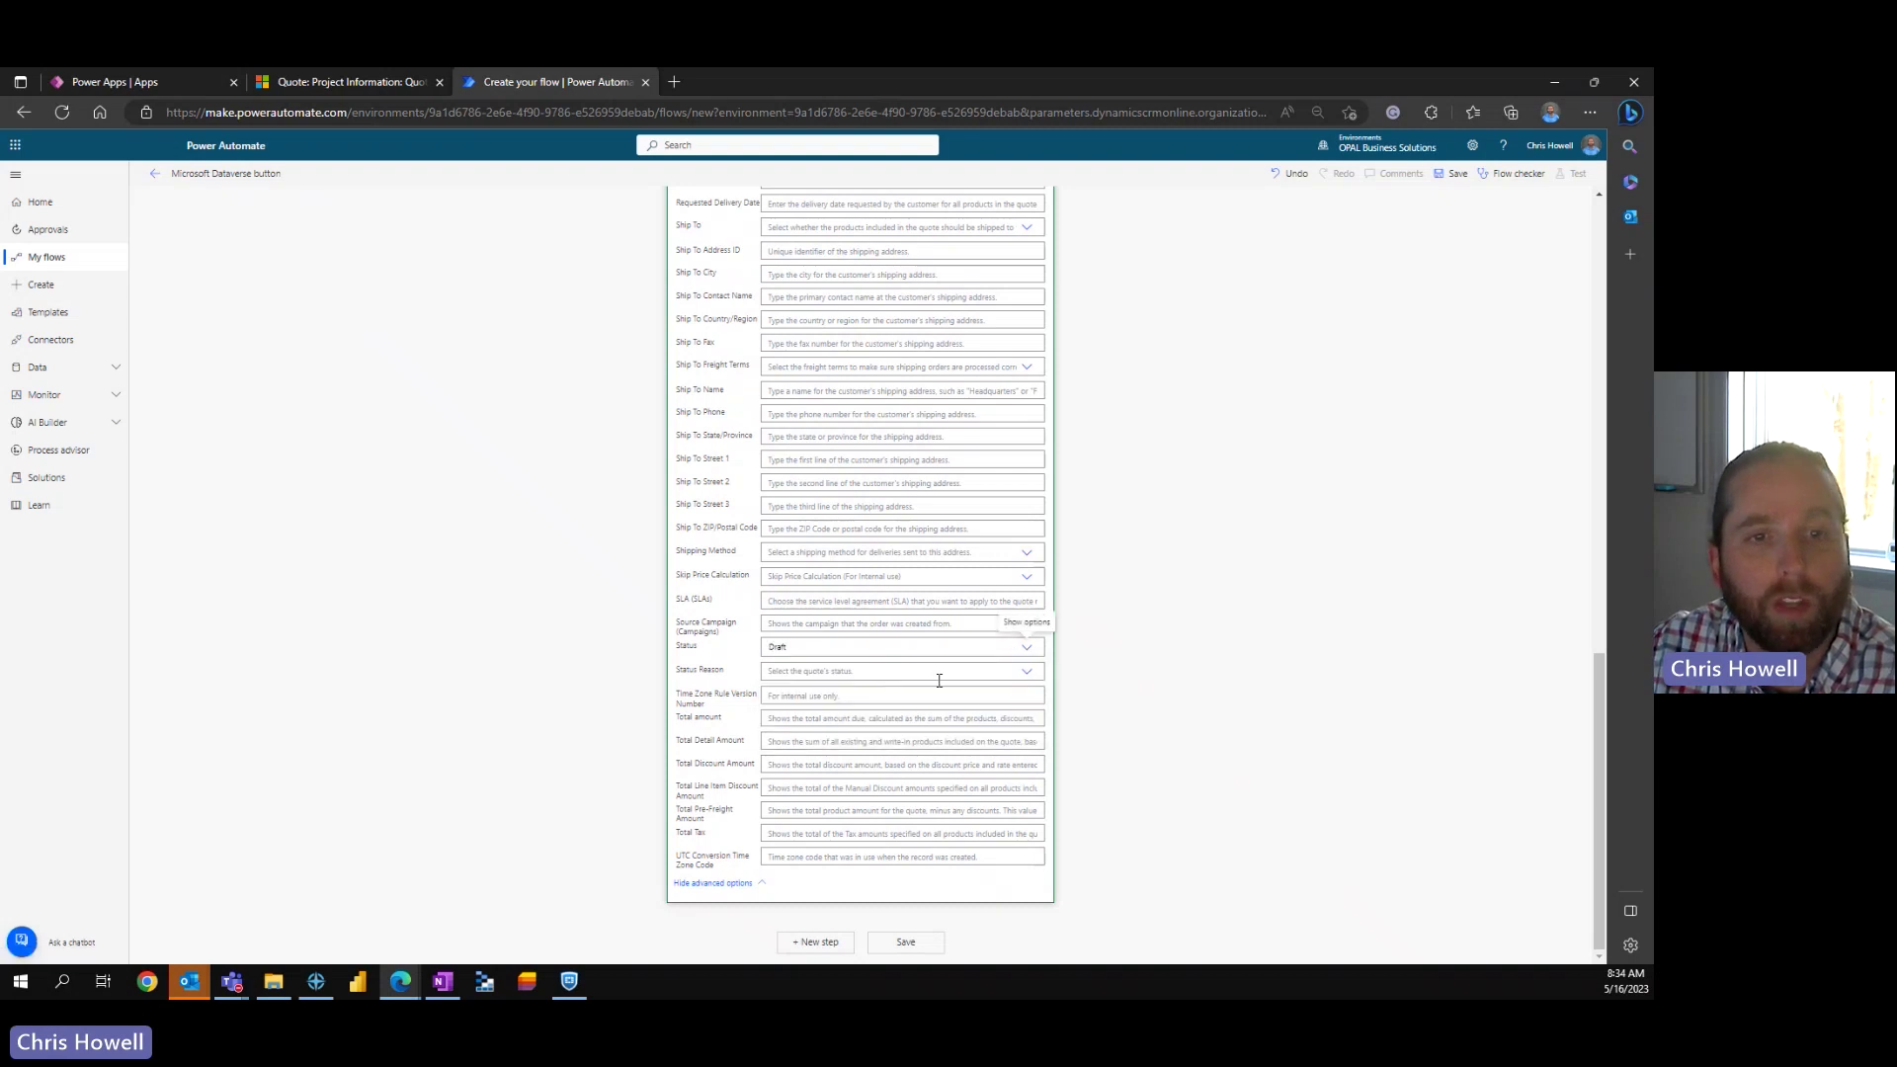
click(1027, 672)
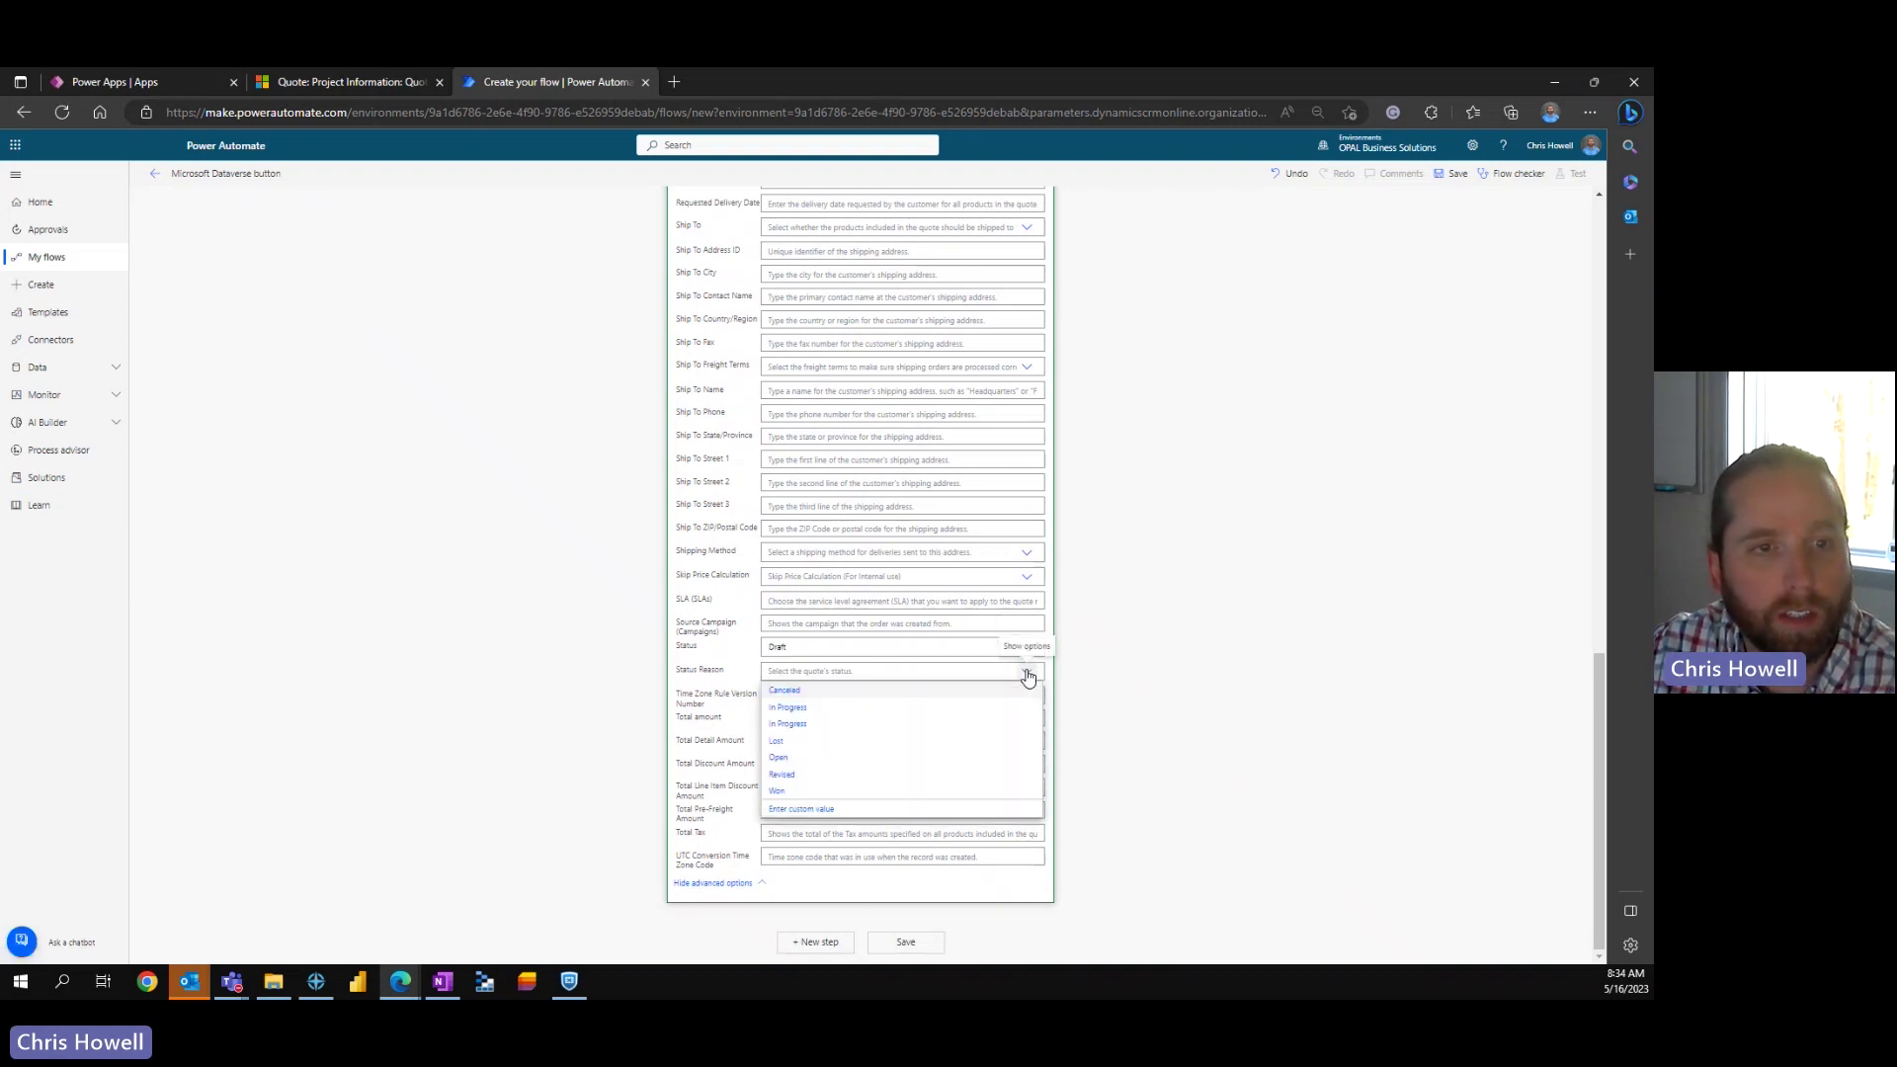
click(798, 727)
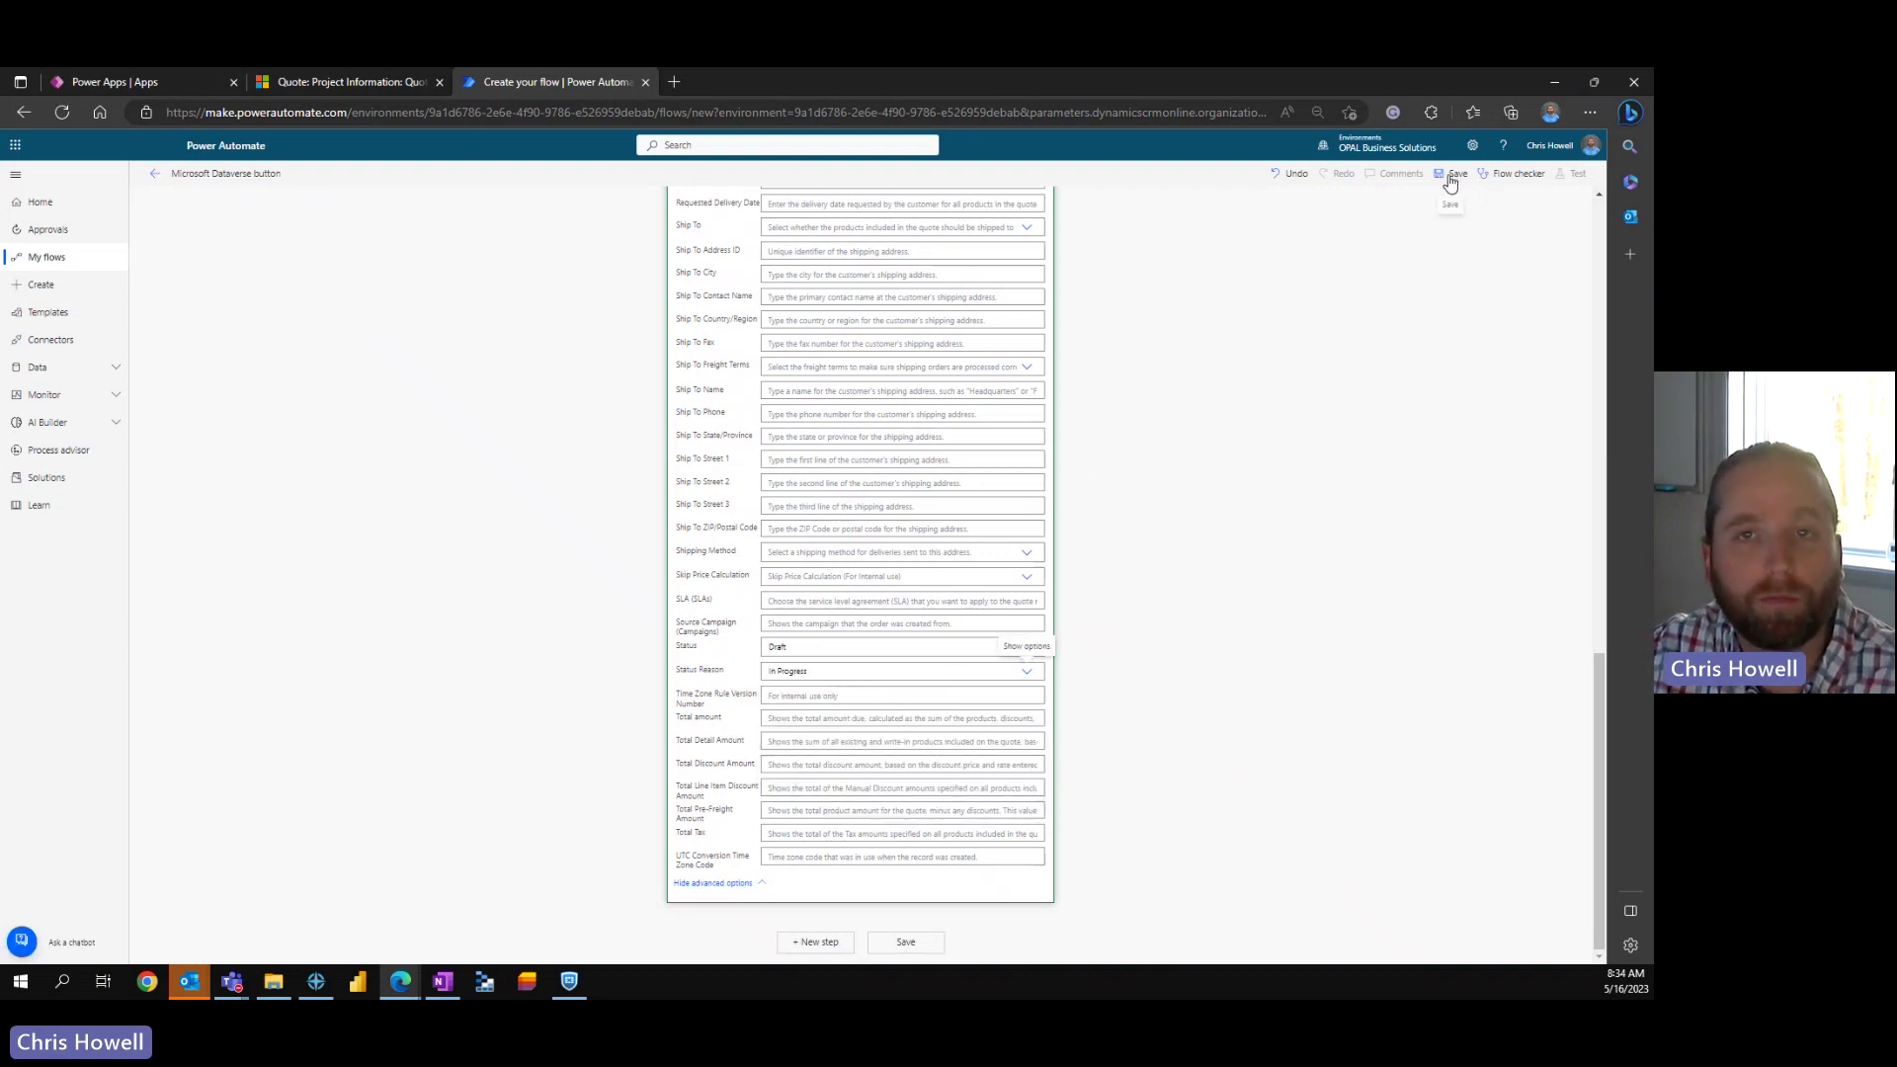
scroll(1356, 404, up, 15)
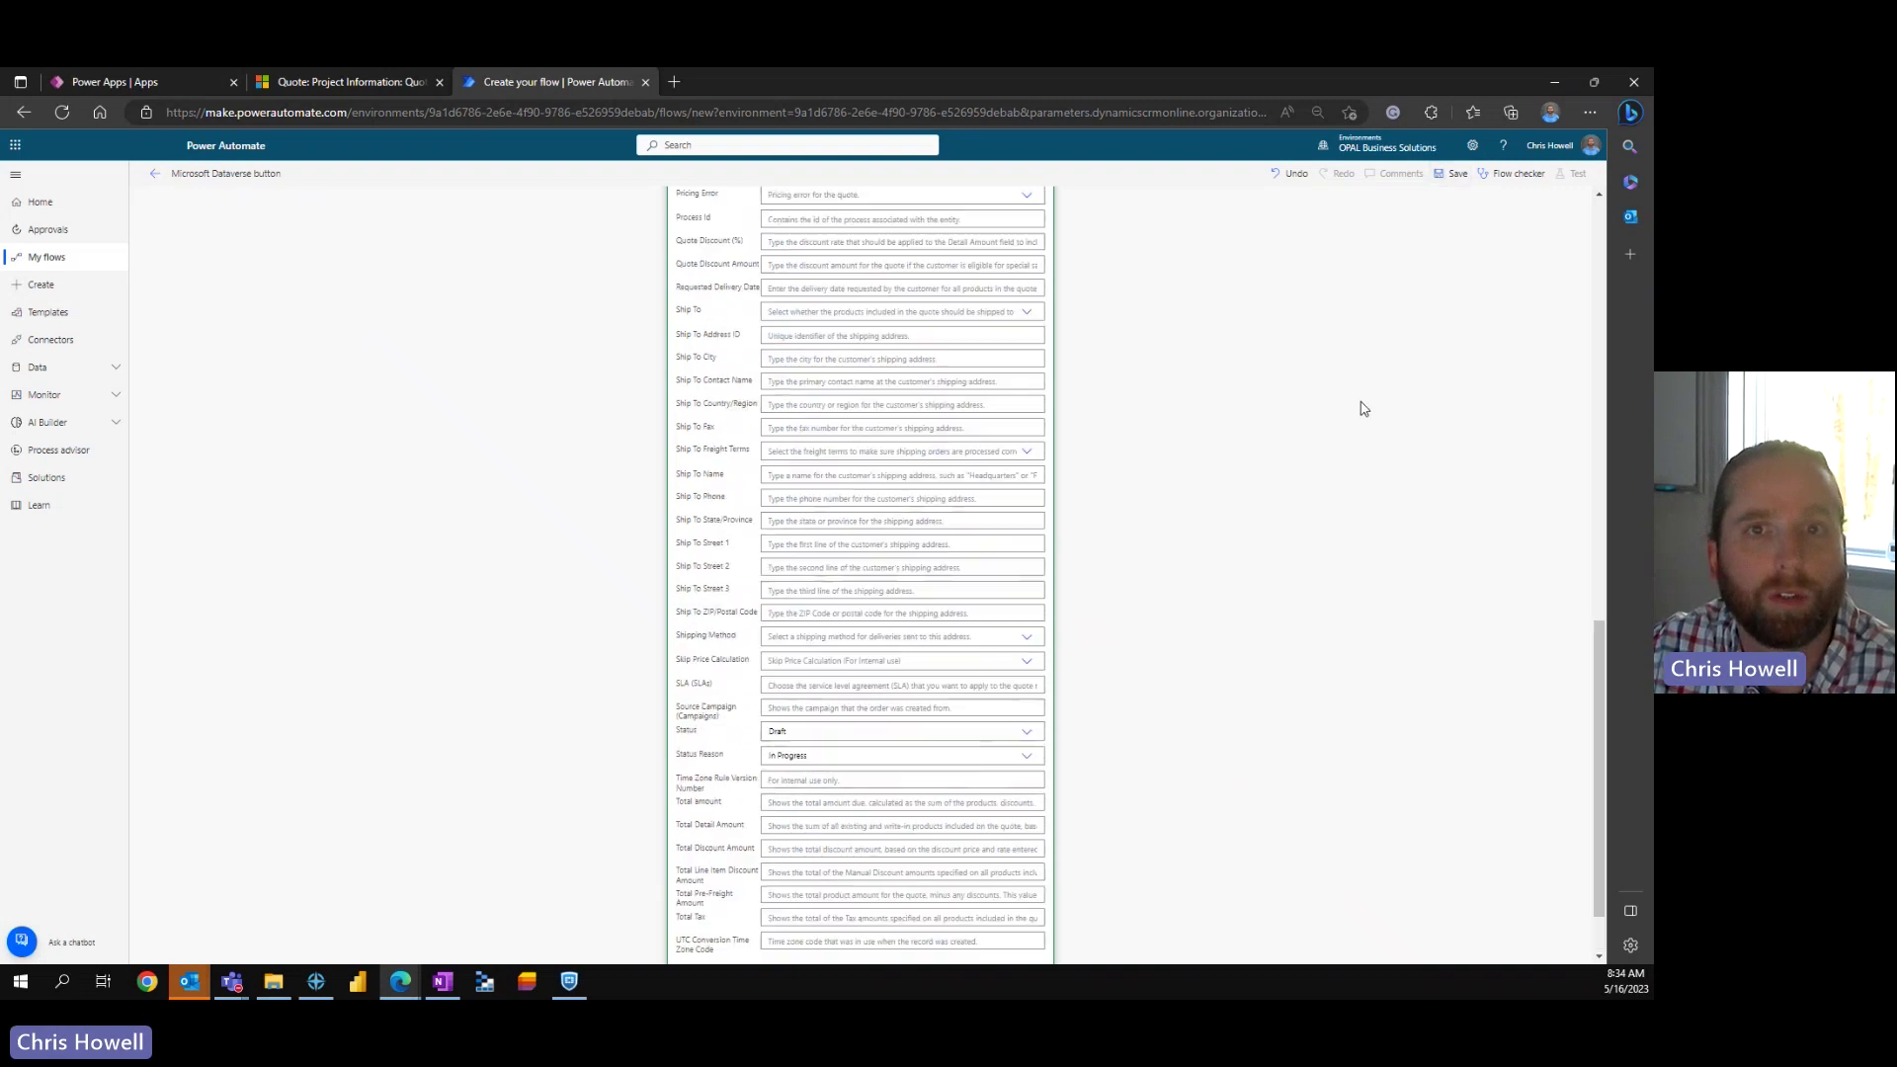
Step: Rename the flow to 'ReOpen Quote Demo' and save it
click(256, 173)
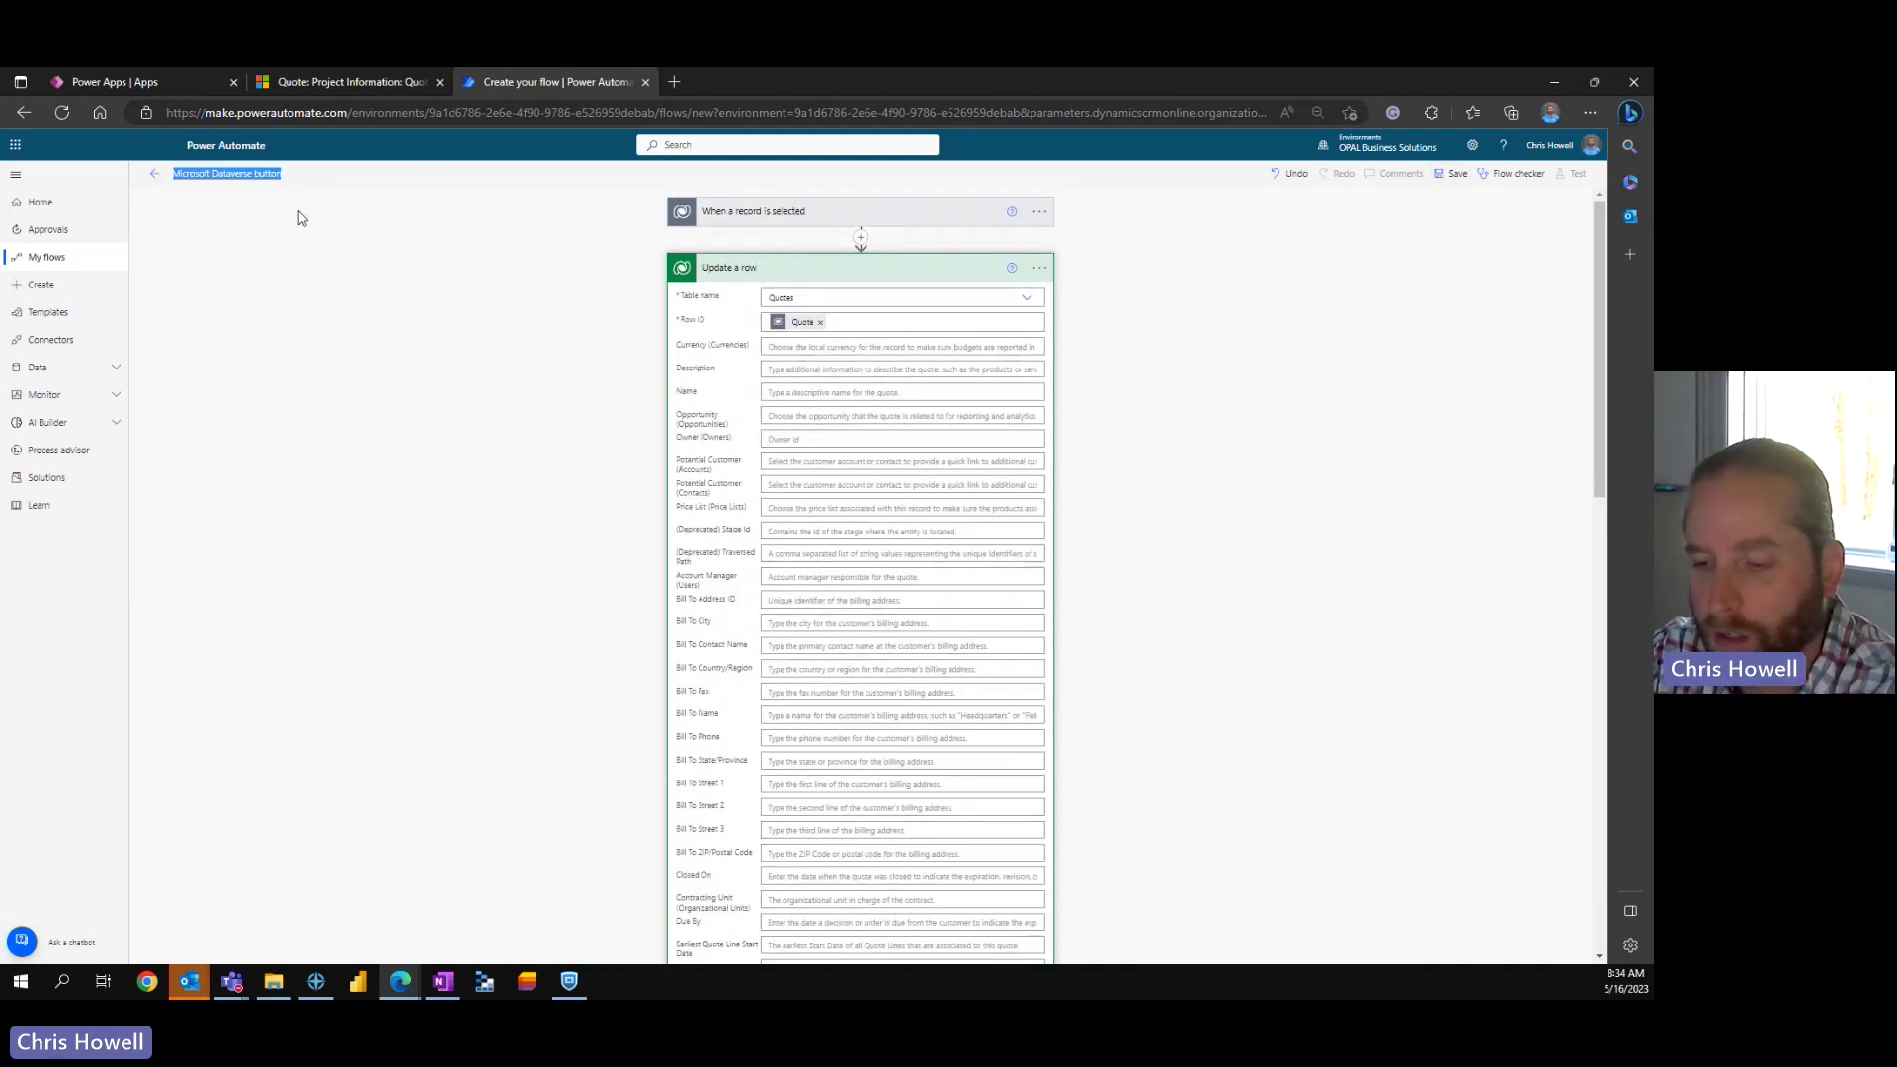
text(Q)
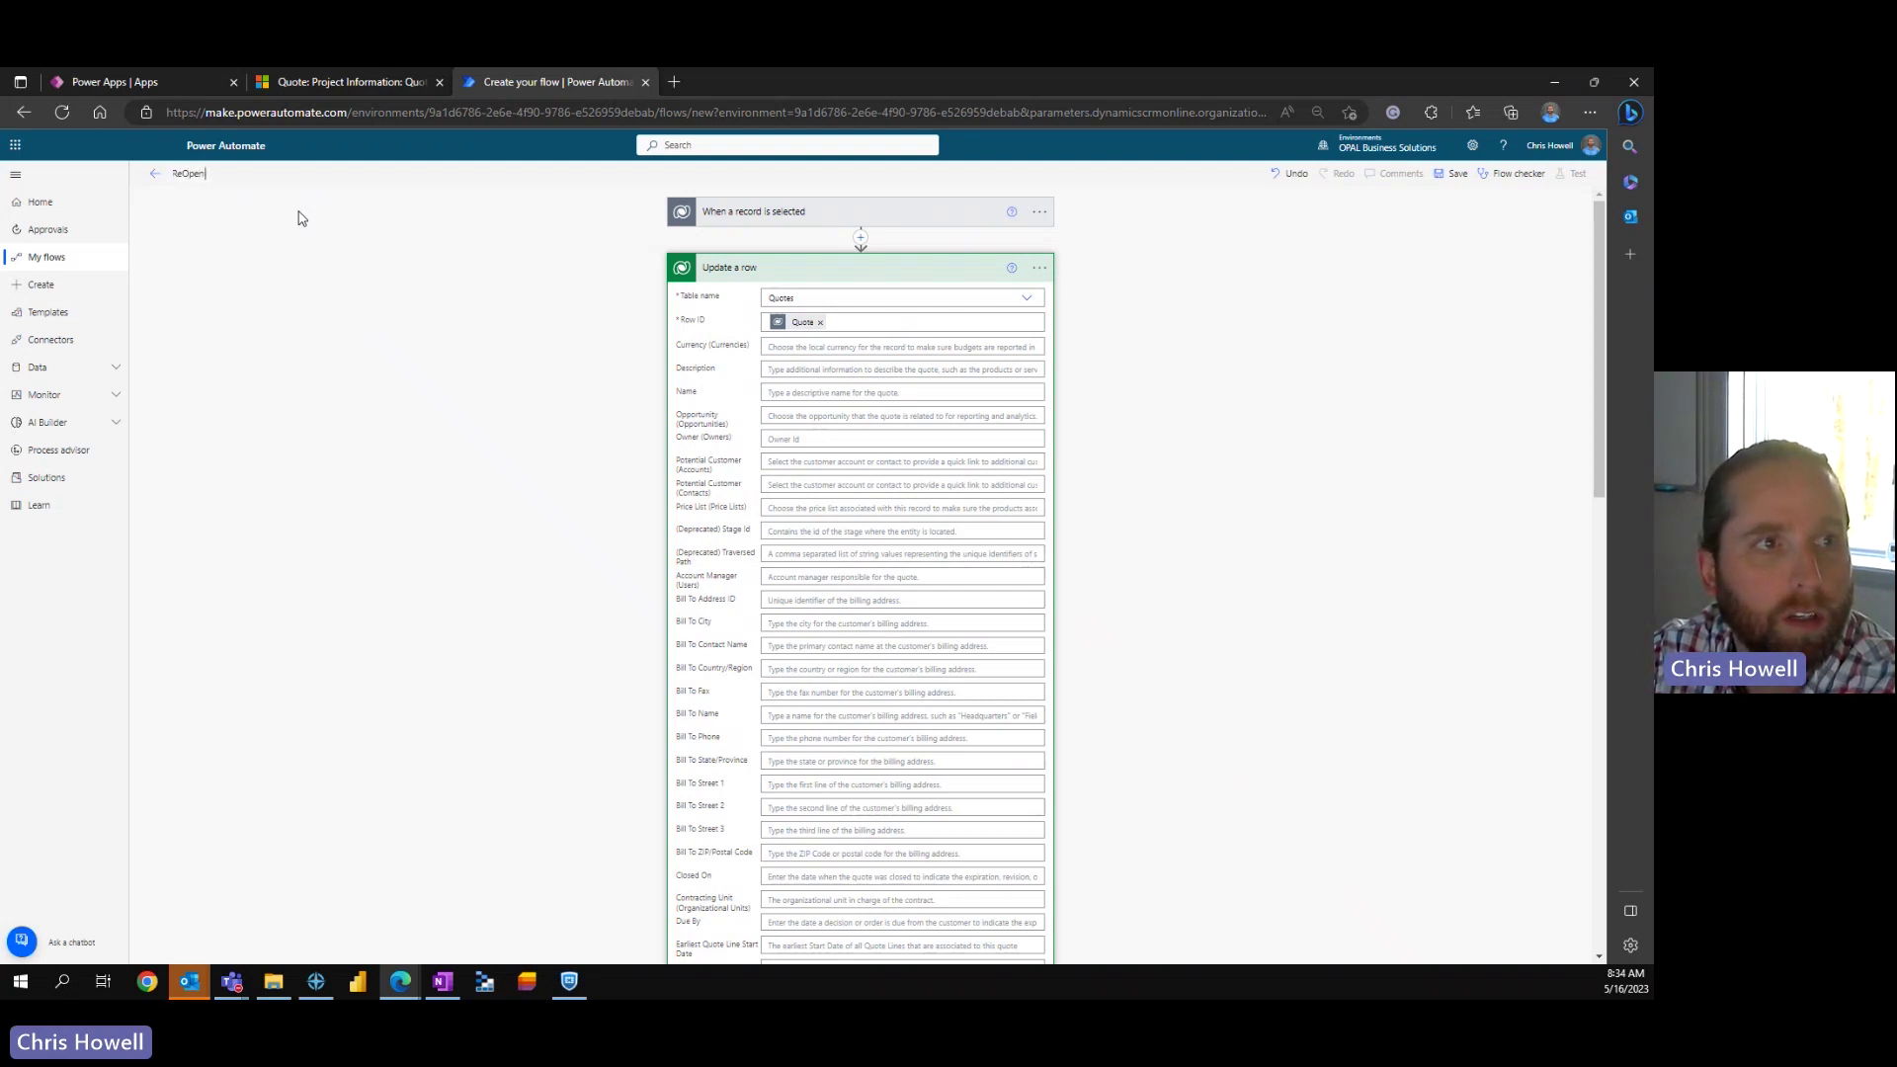
text(eOpen Quote Demo)
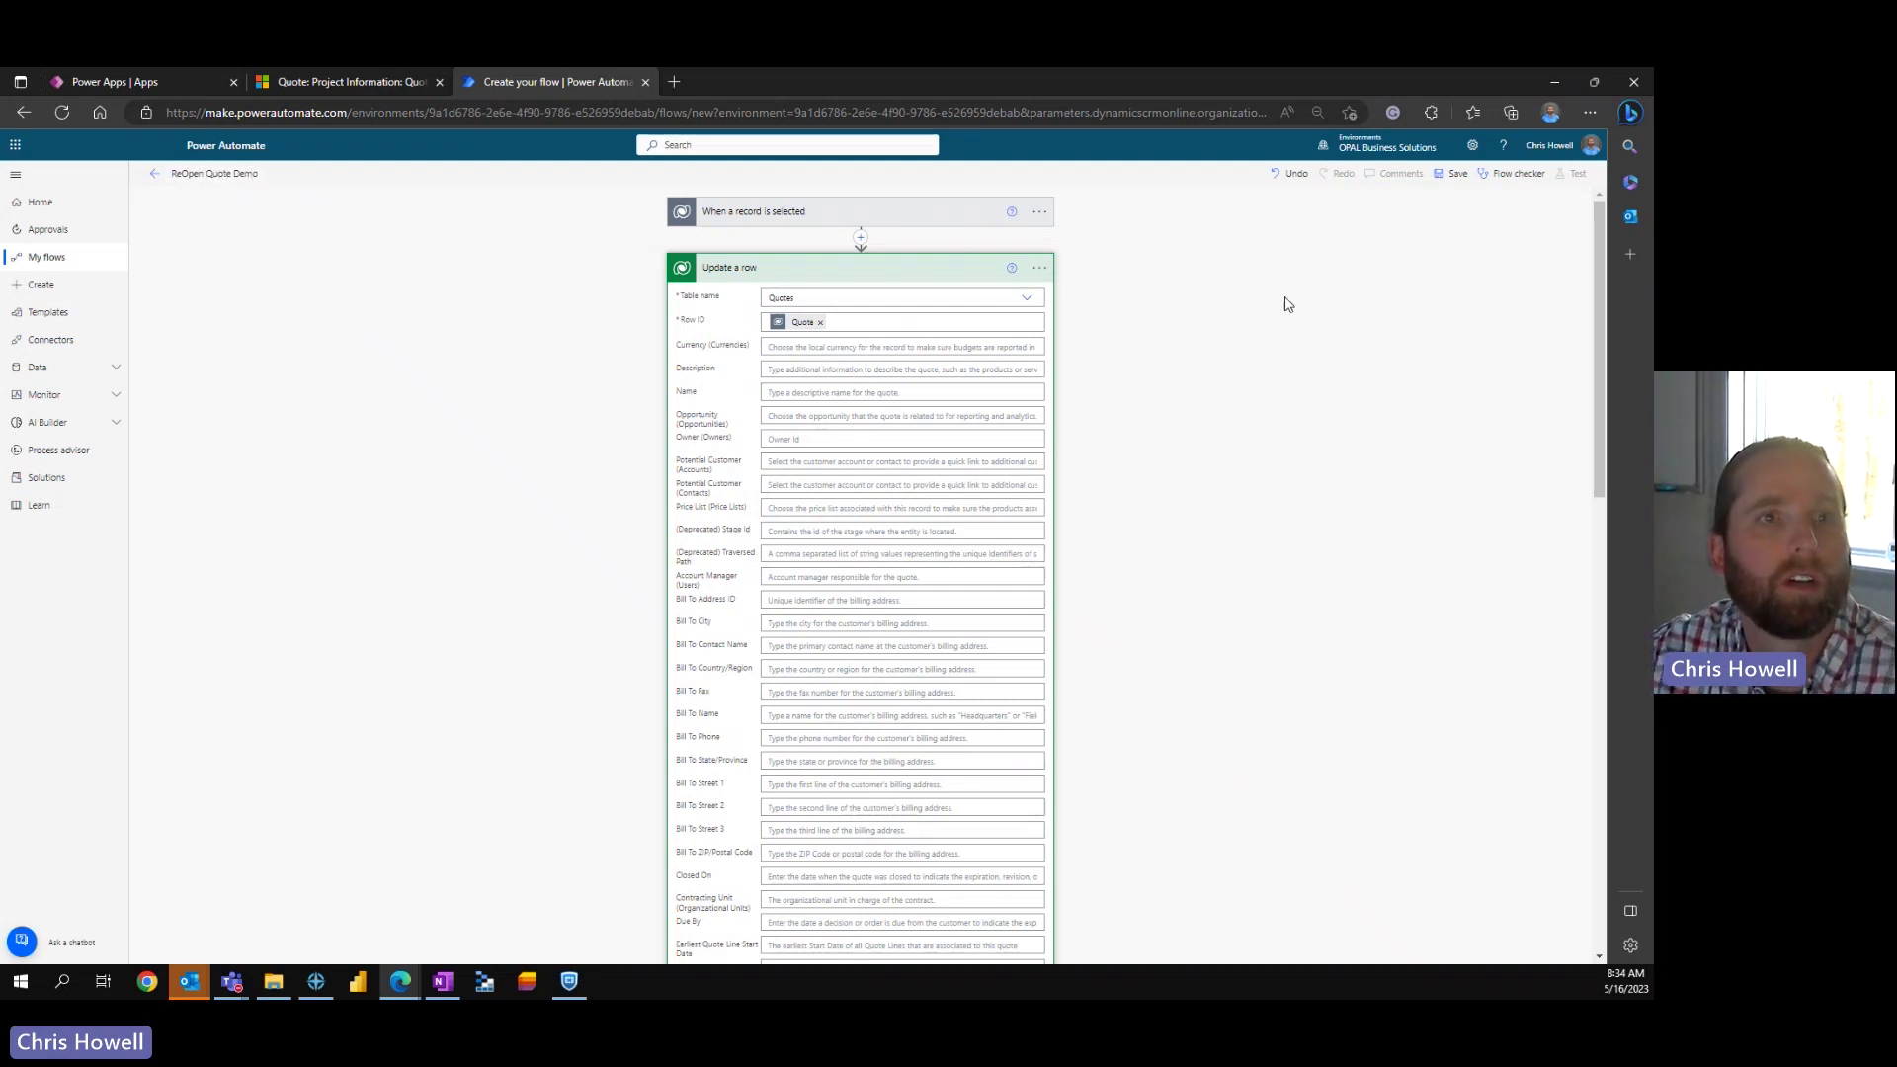
click(1455, 176)
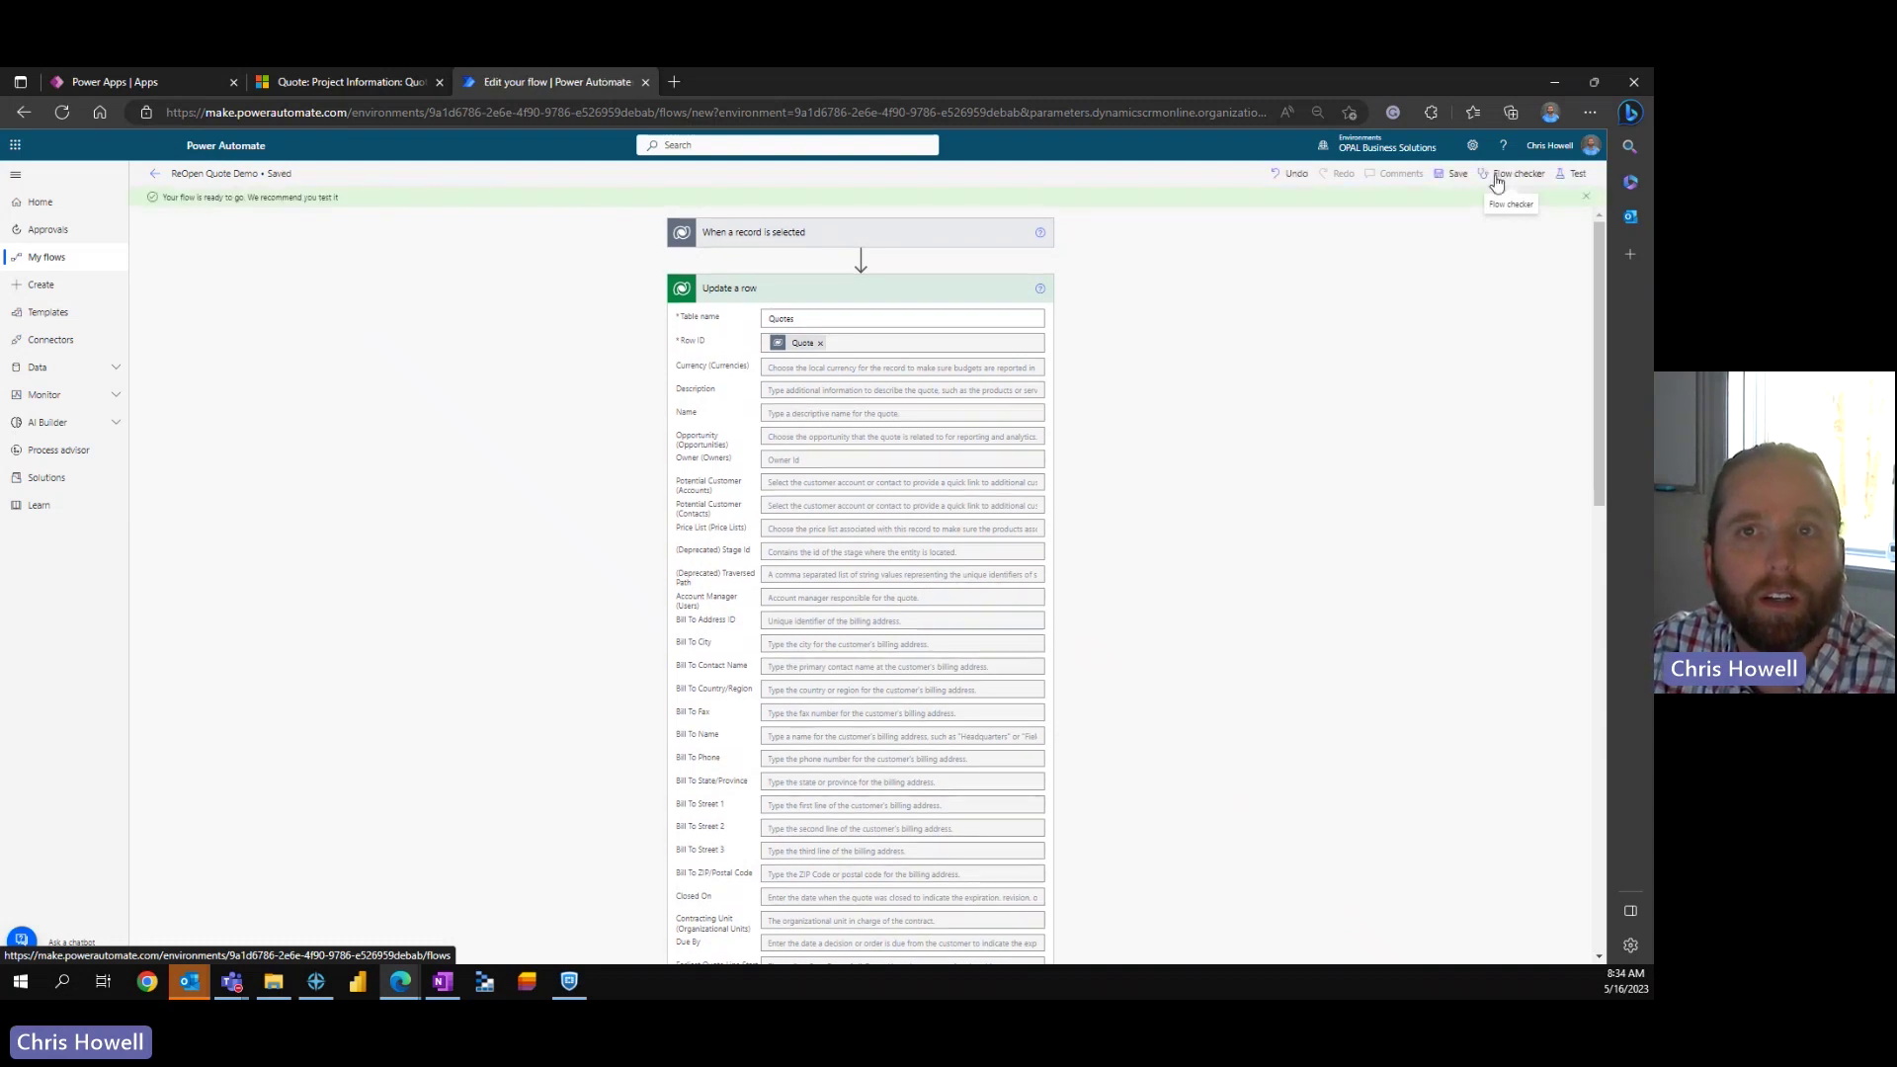
Step: Run the Flow checker to confirm no errors, then return to the Quote 1 tab
click(1497, 178)
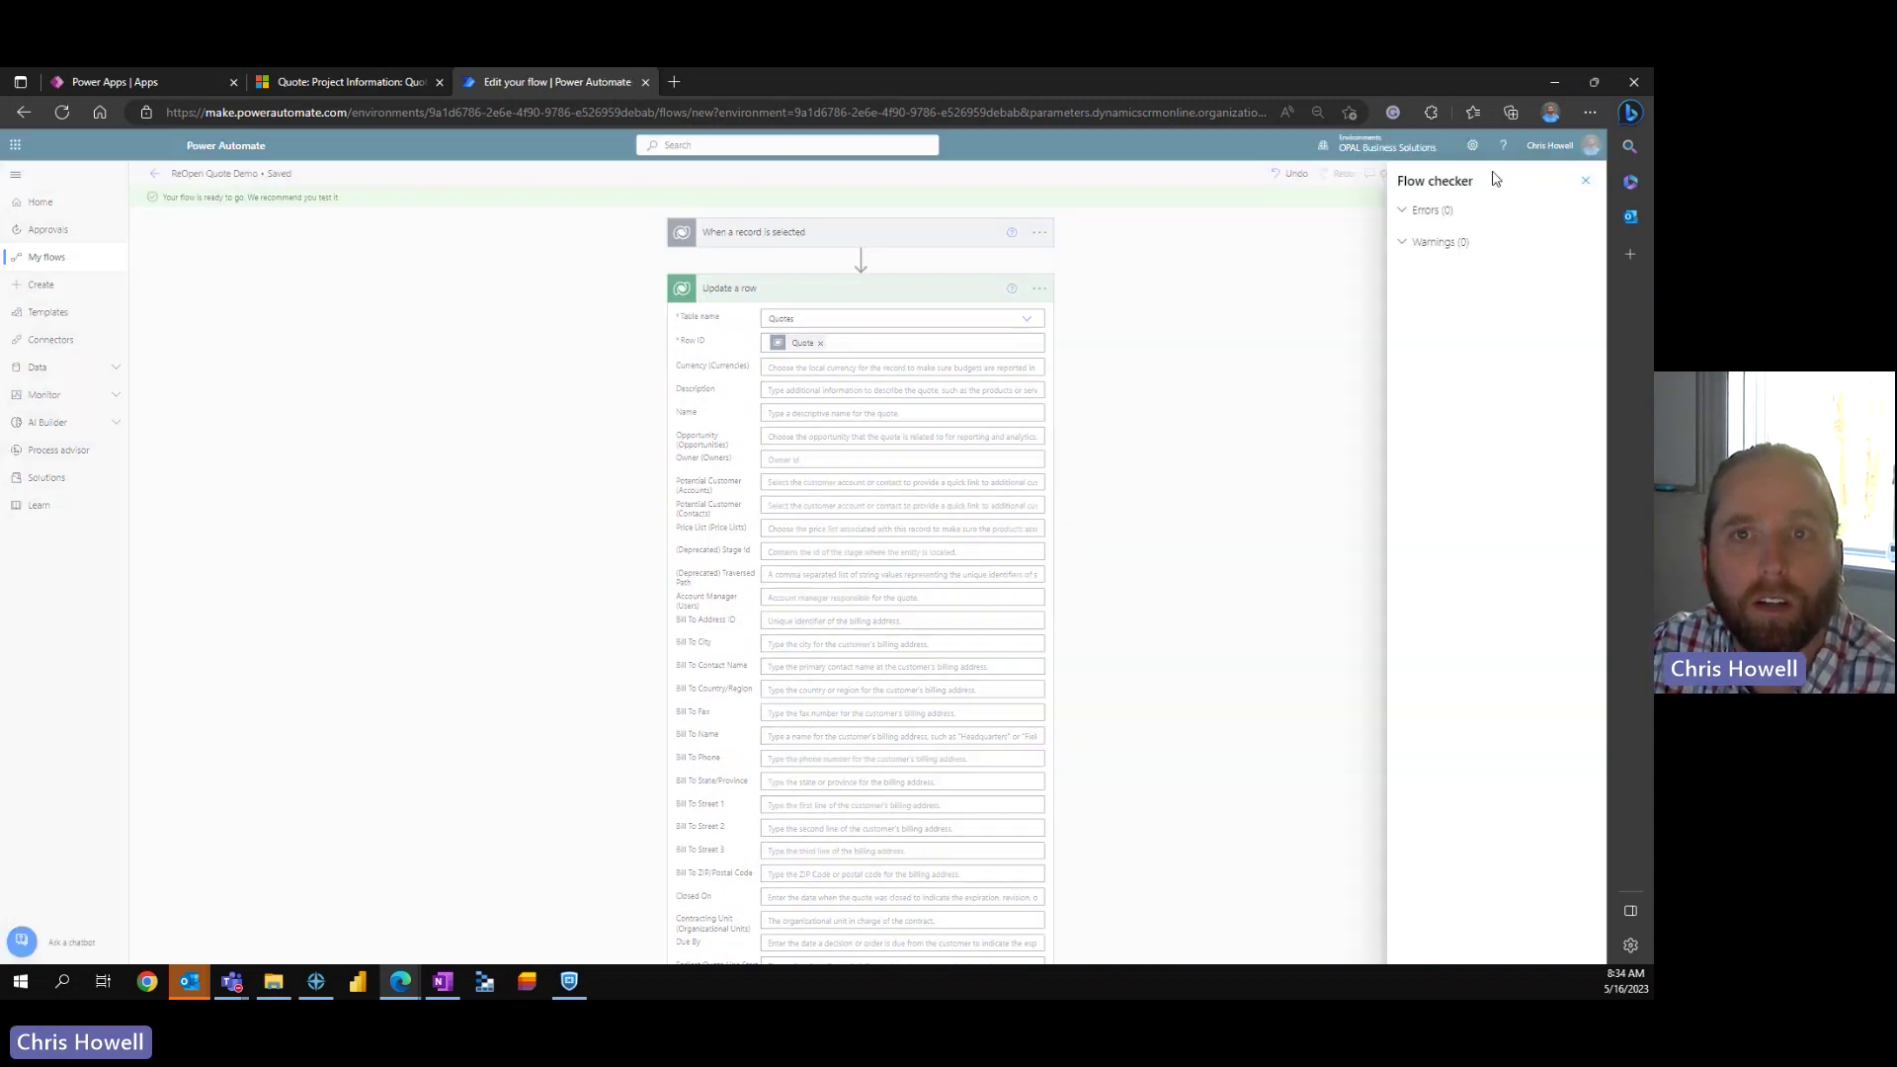
click(1585, 185)
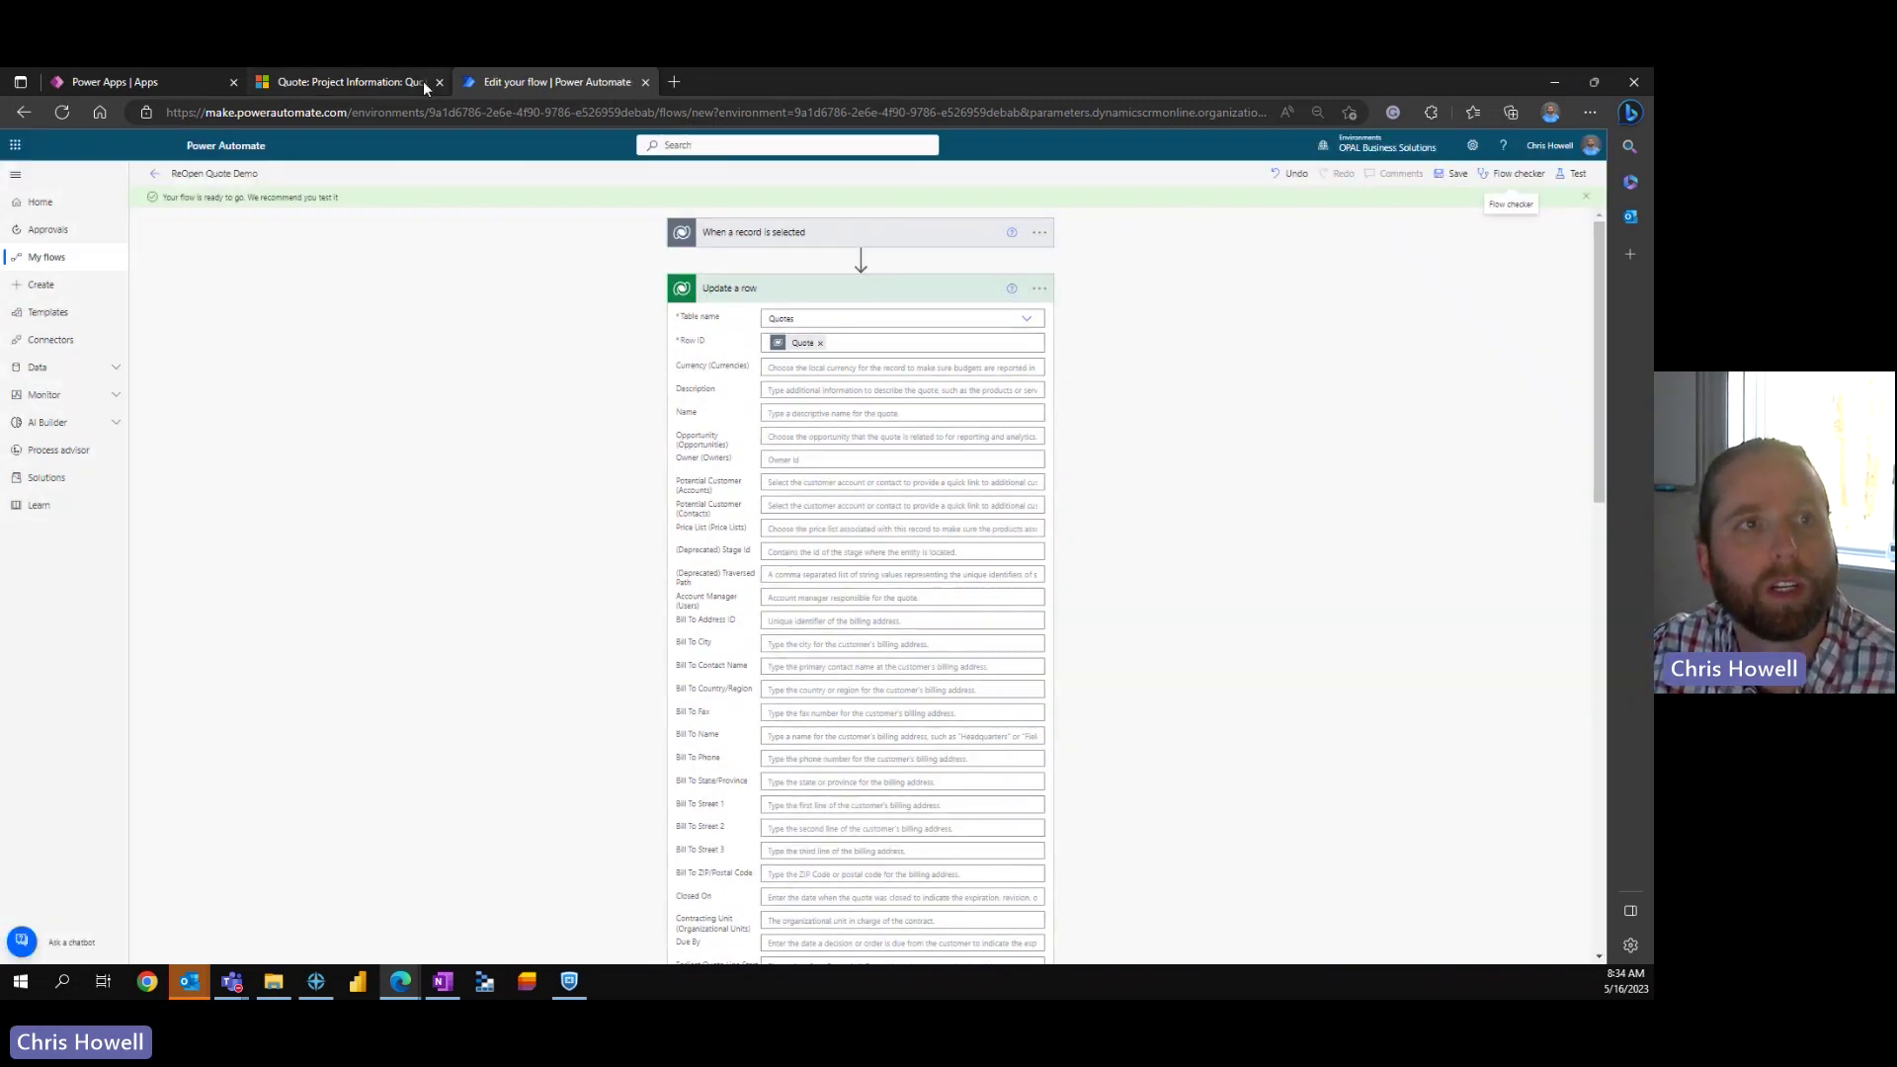
click(360, 81)
Step: Reload Quote 1 and open See your flows from its Flow menu
click(593, 114)
key(Return)
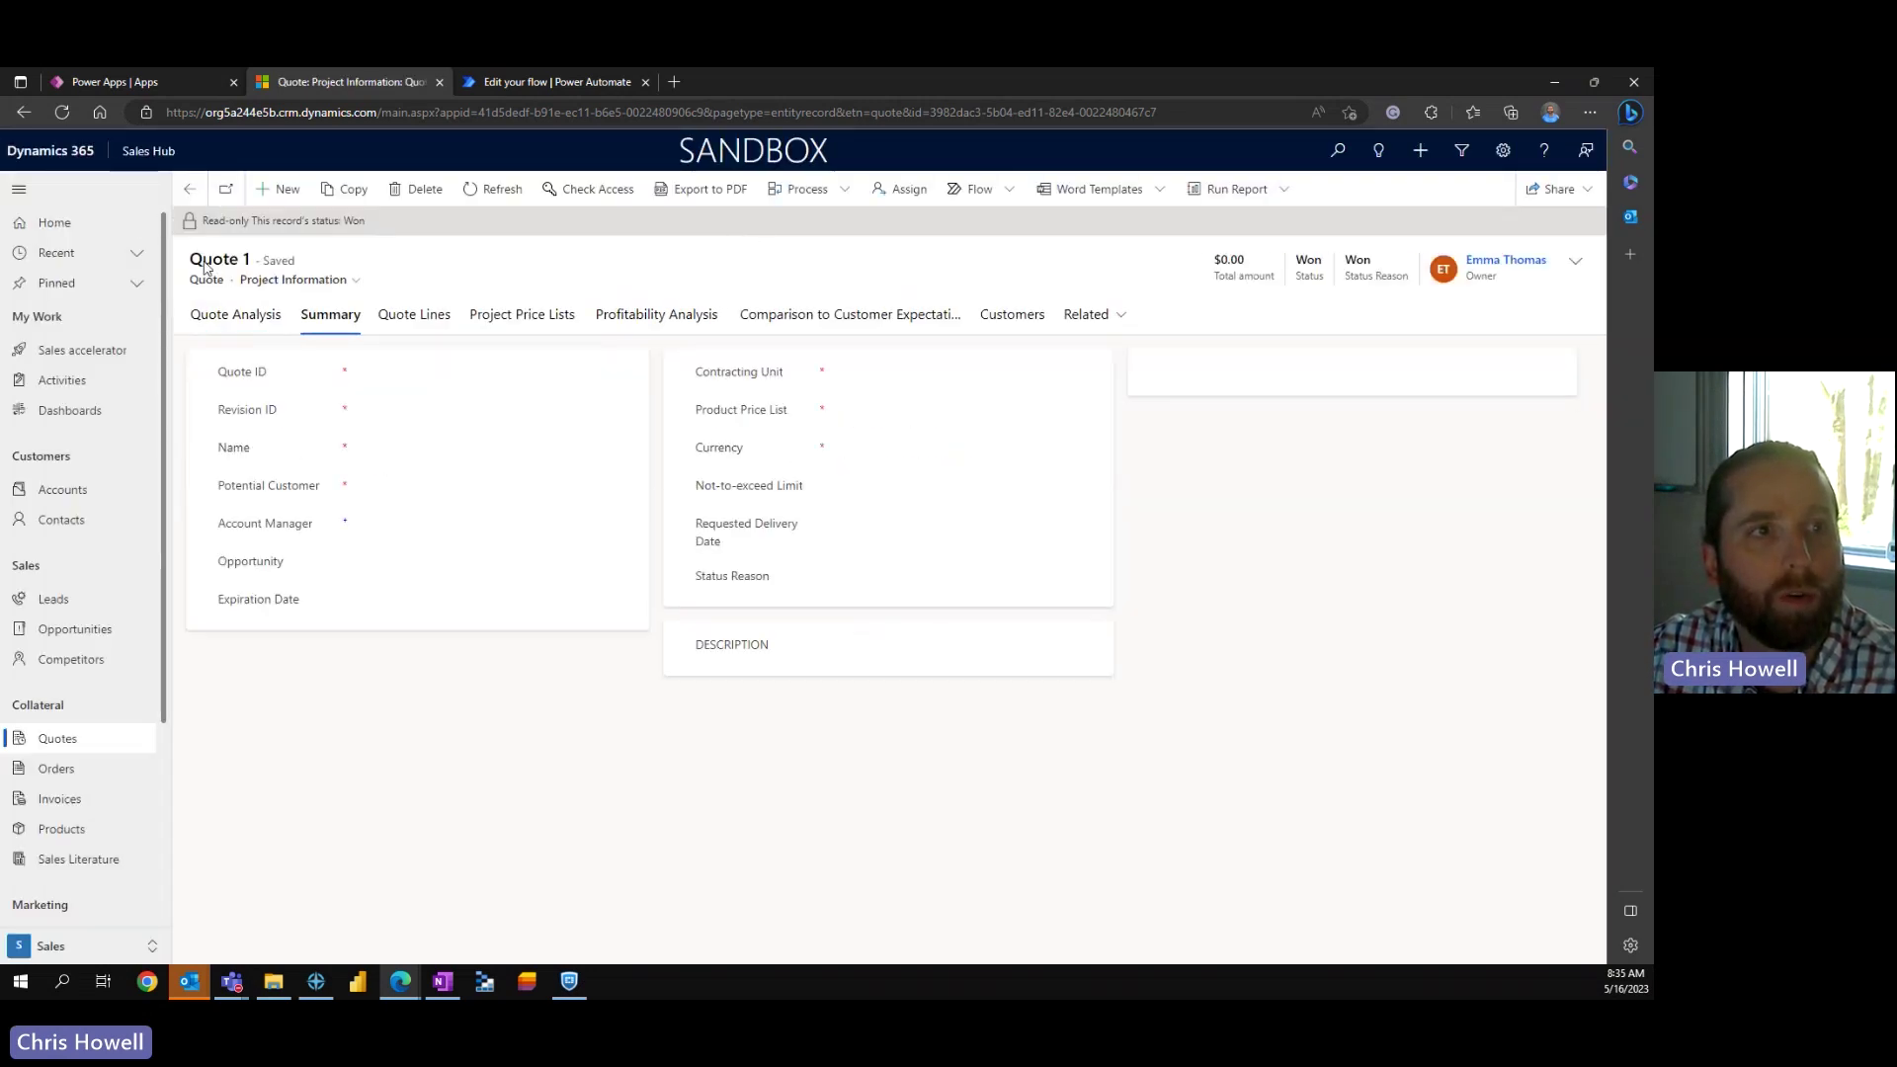
click(1006, 191)
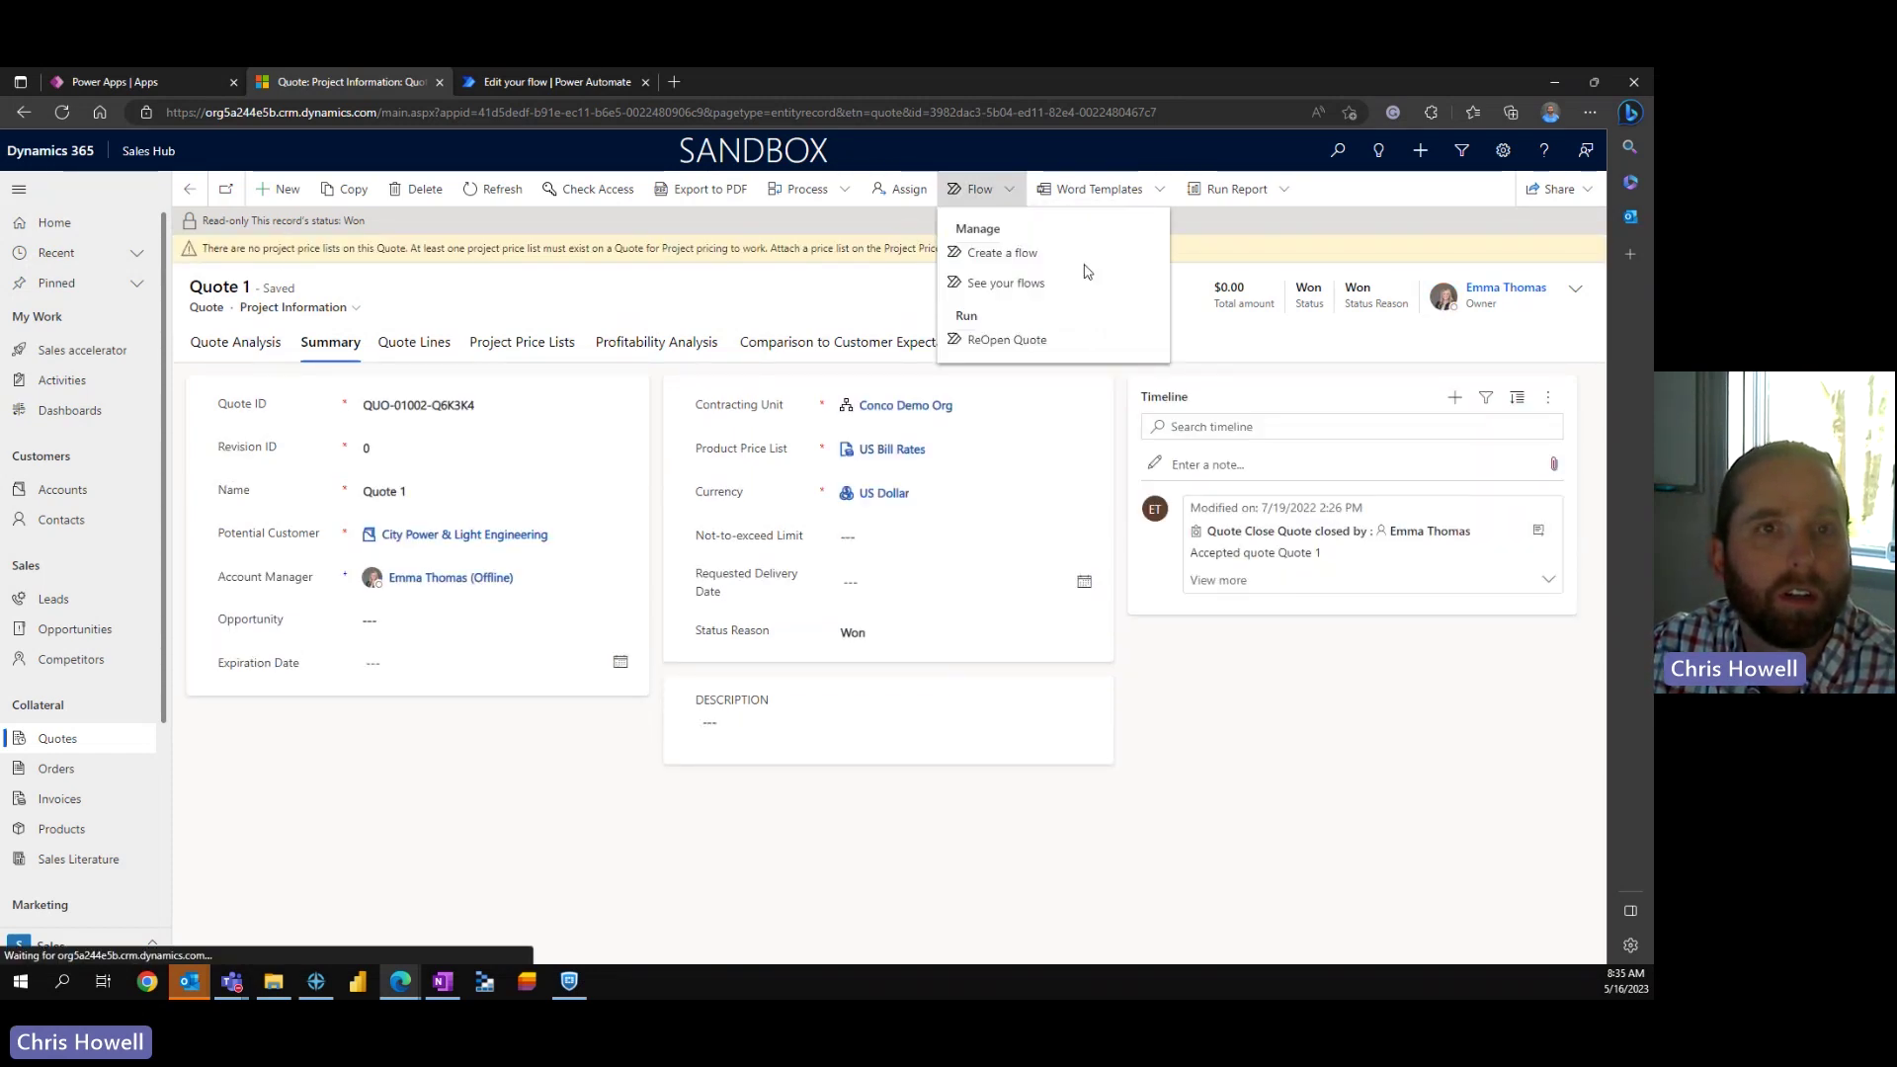
click(995, 286)
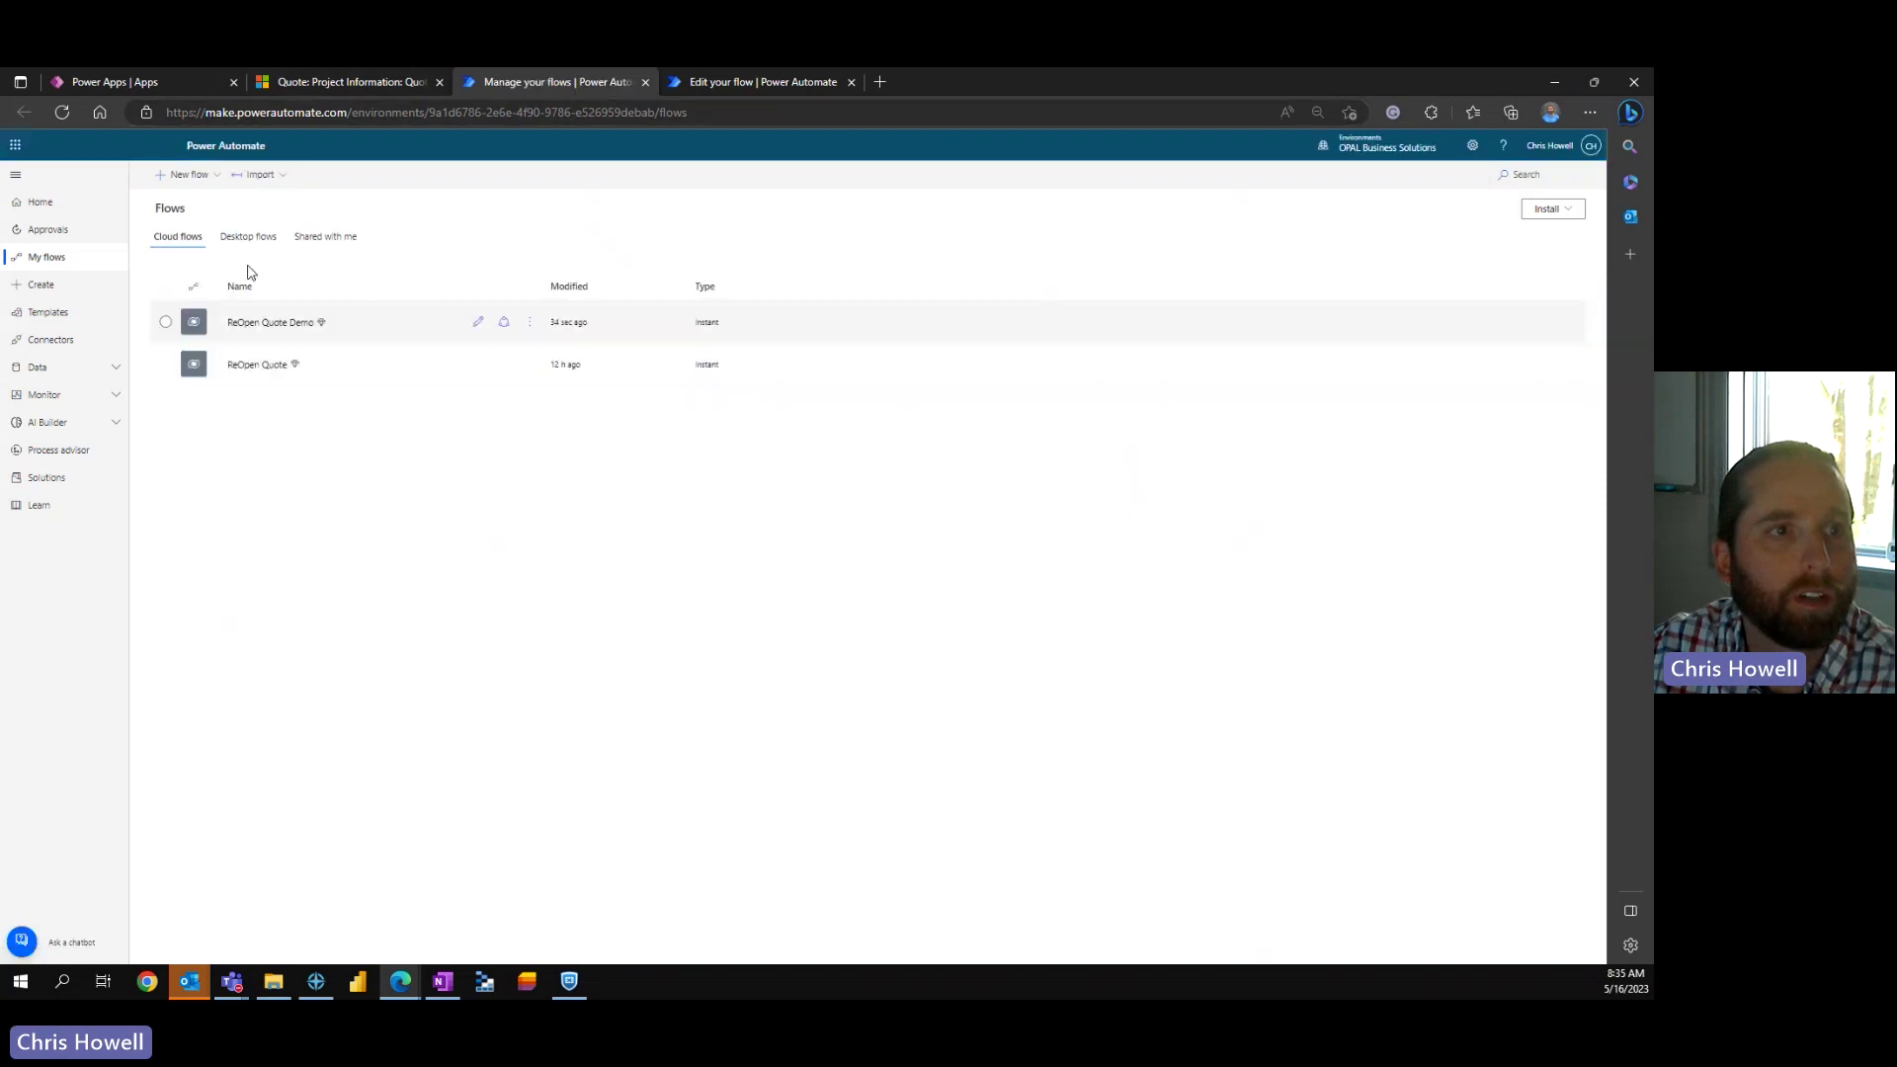
Step: Back on Quote 1, reload again and open the Flow menu listing ReOpen Quote Demo
click(348, 83)
click(383, 115)
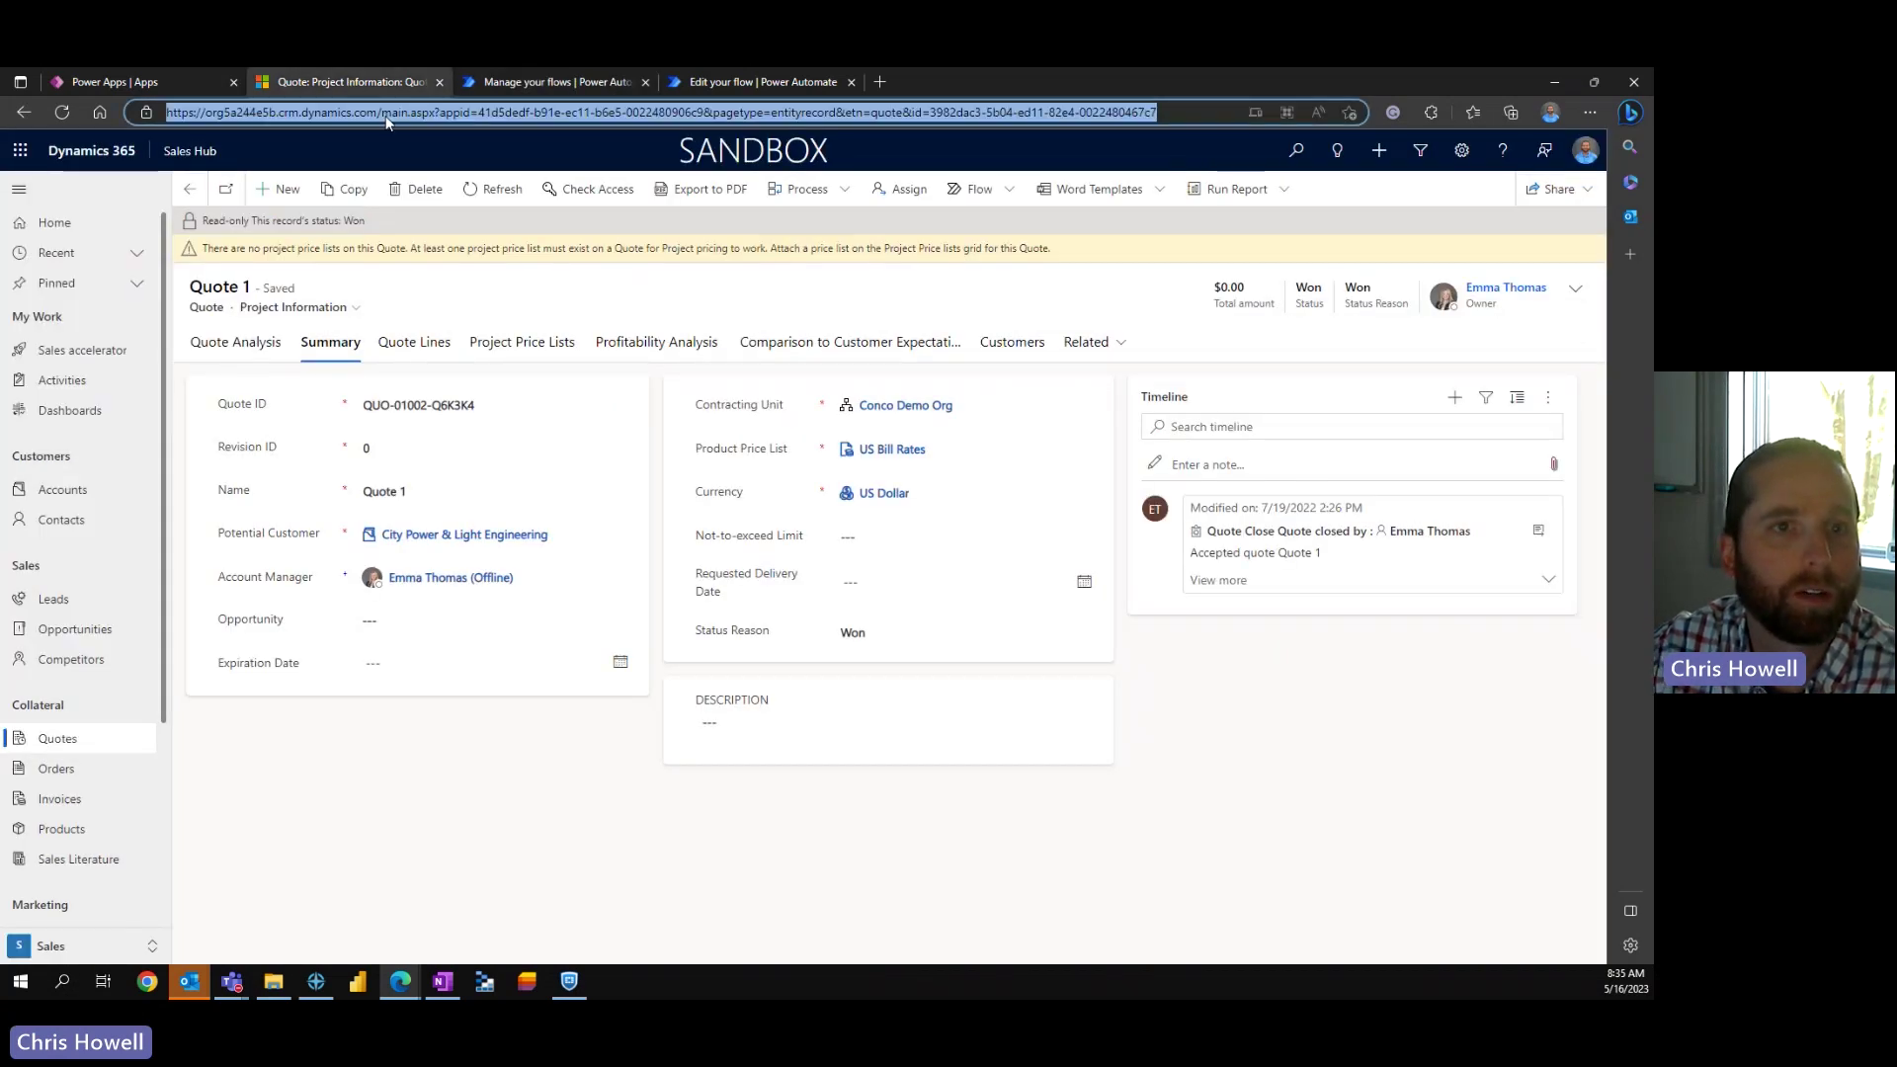
key(Return)
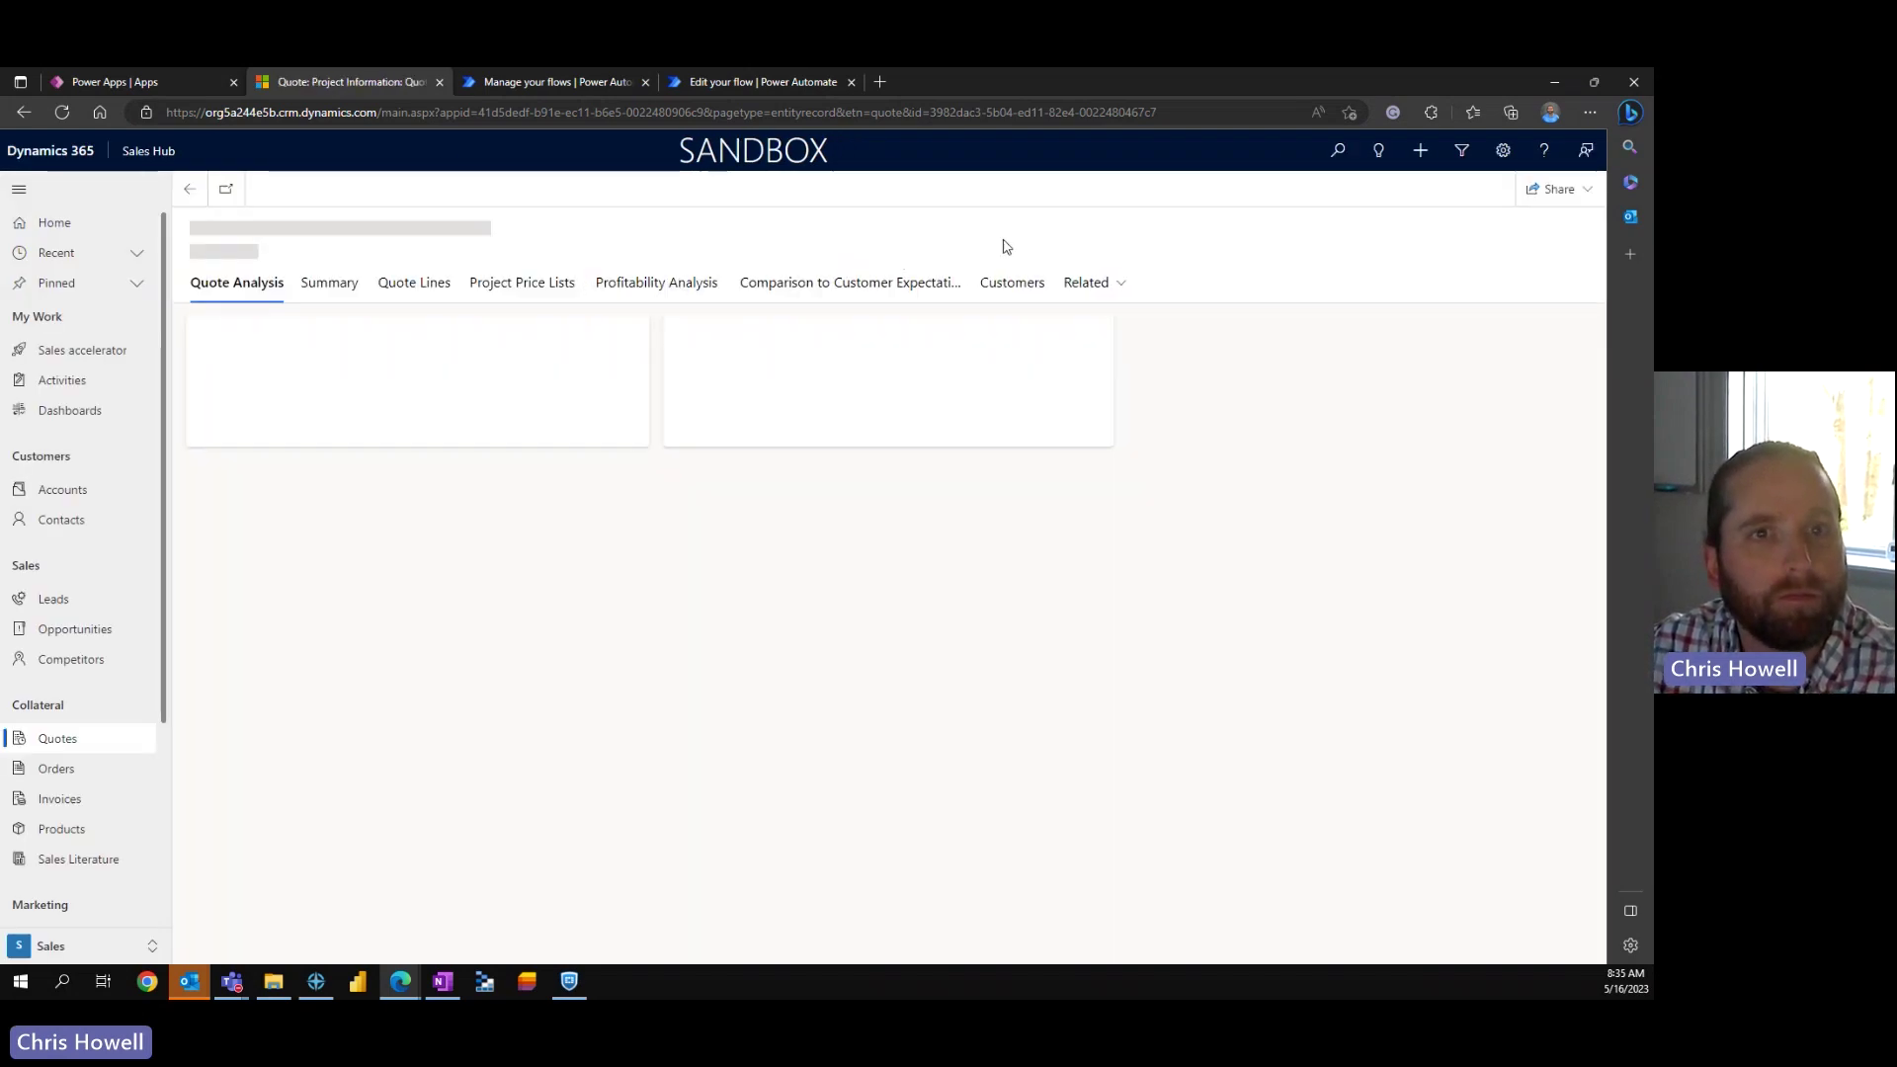
click(1009, 198)
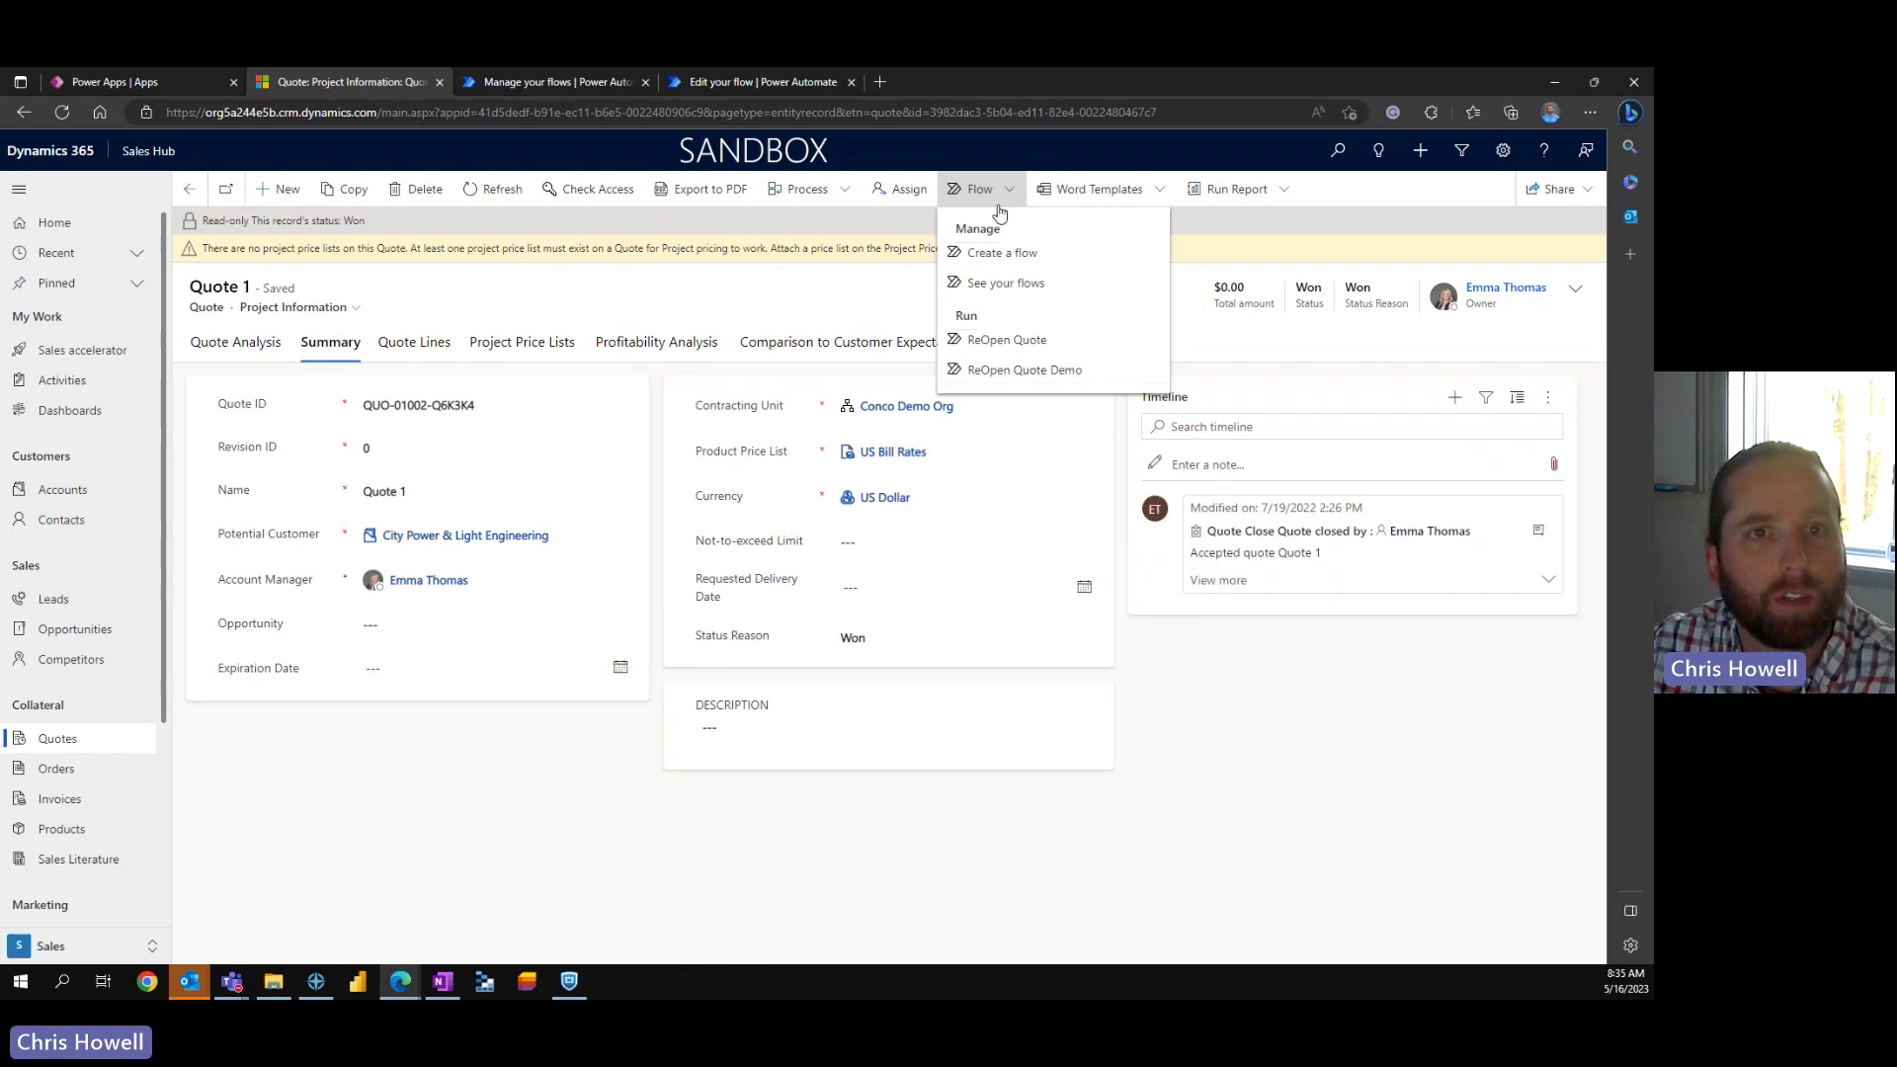
Step: Run ReOpen Quote Demo on Quote 1, continuing past the connection check and starting the run
click(1024, 373)
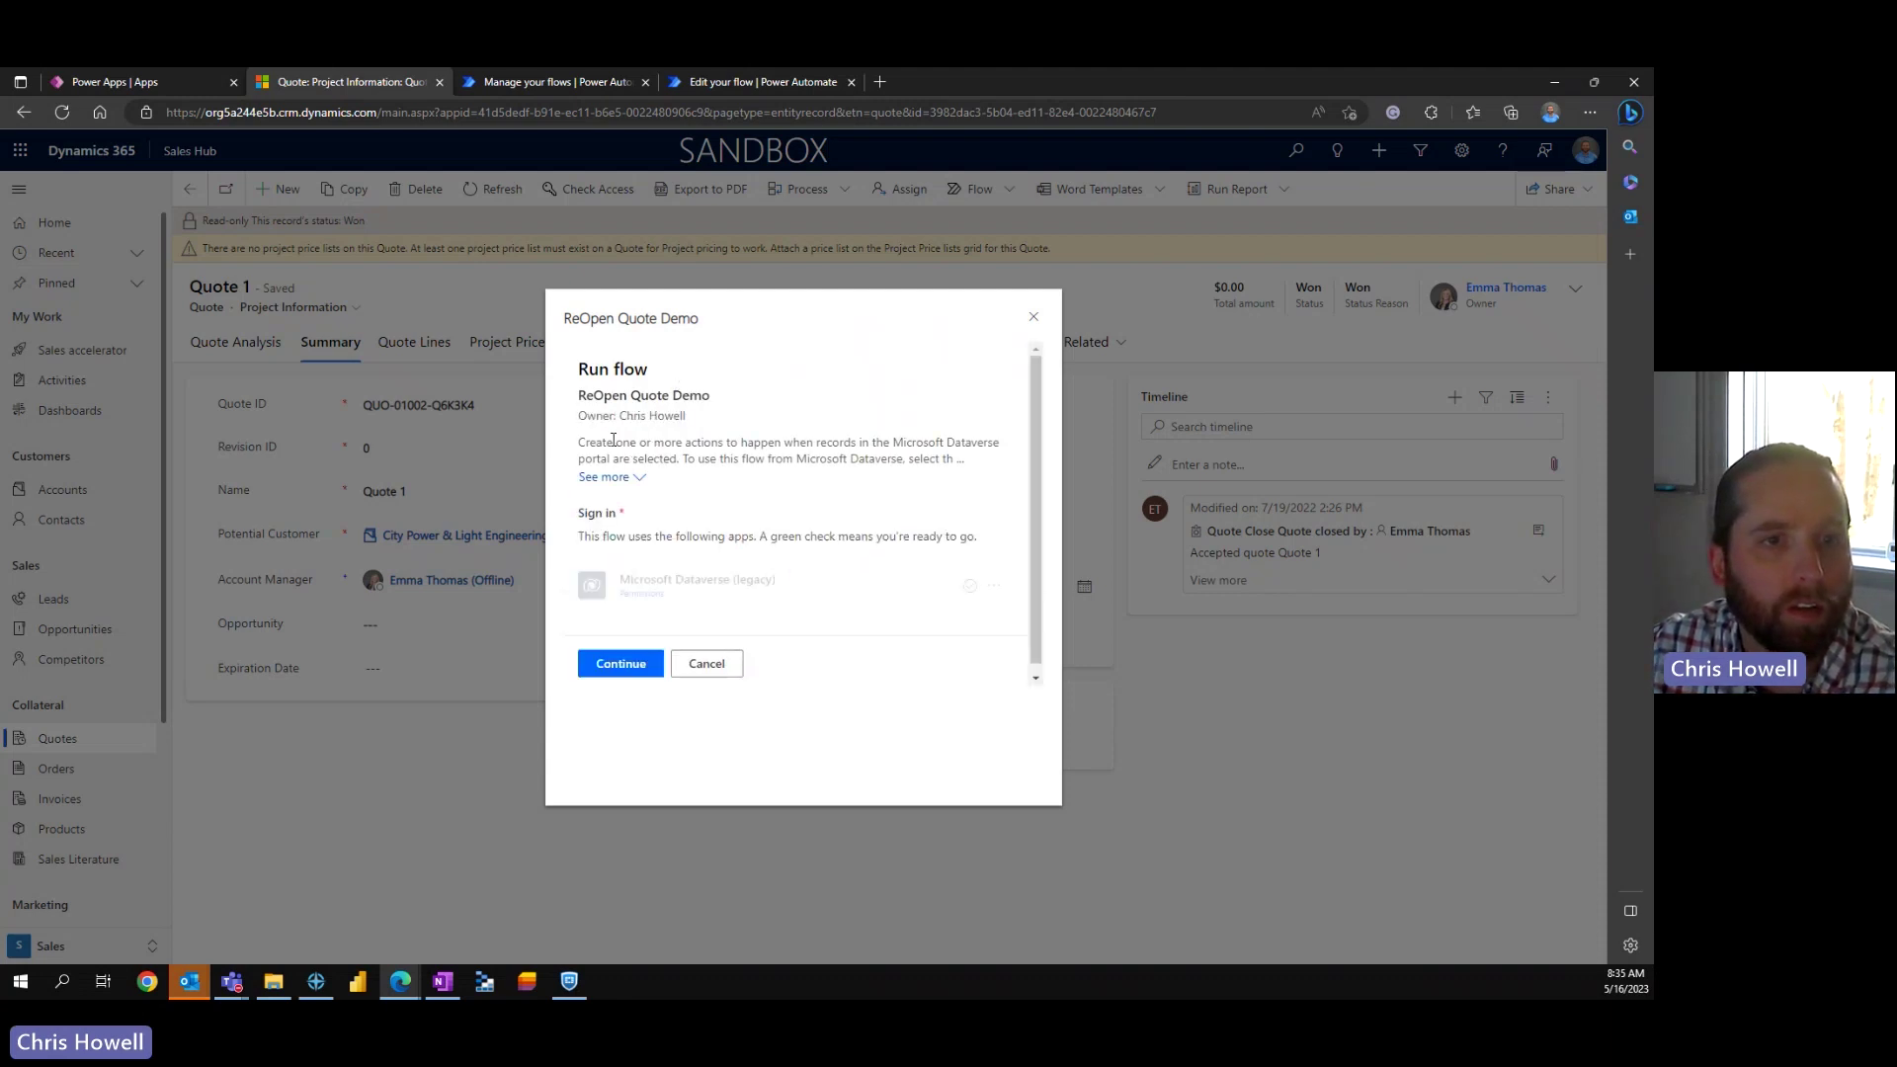
click(619, 670)
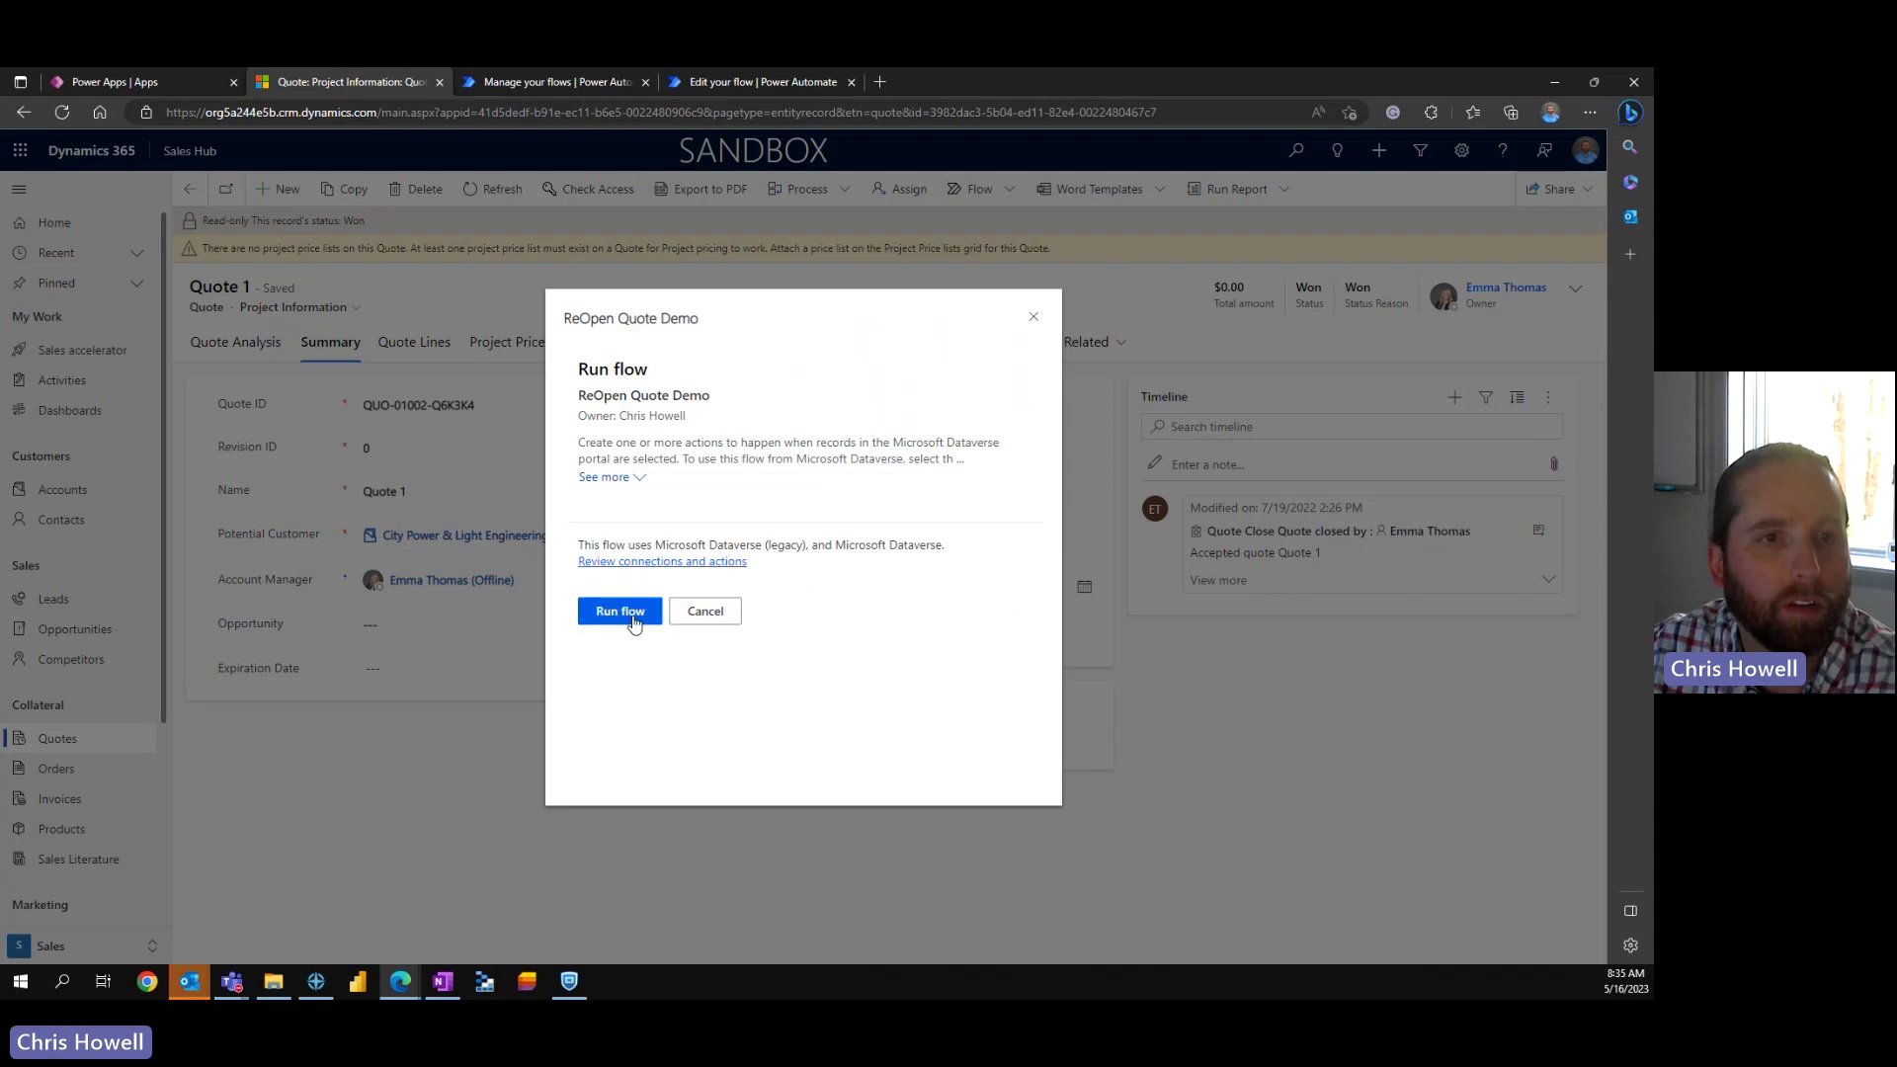
click(623, 611)
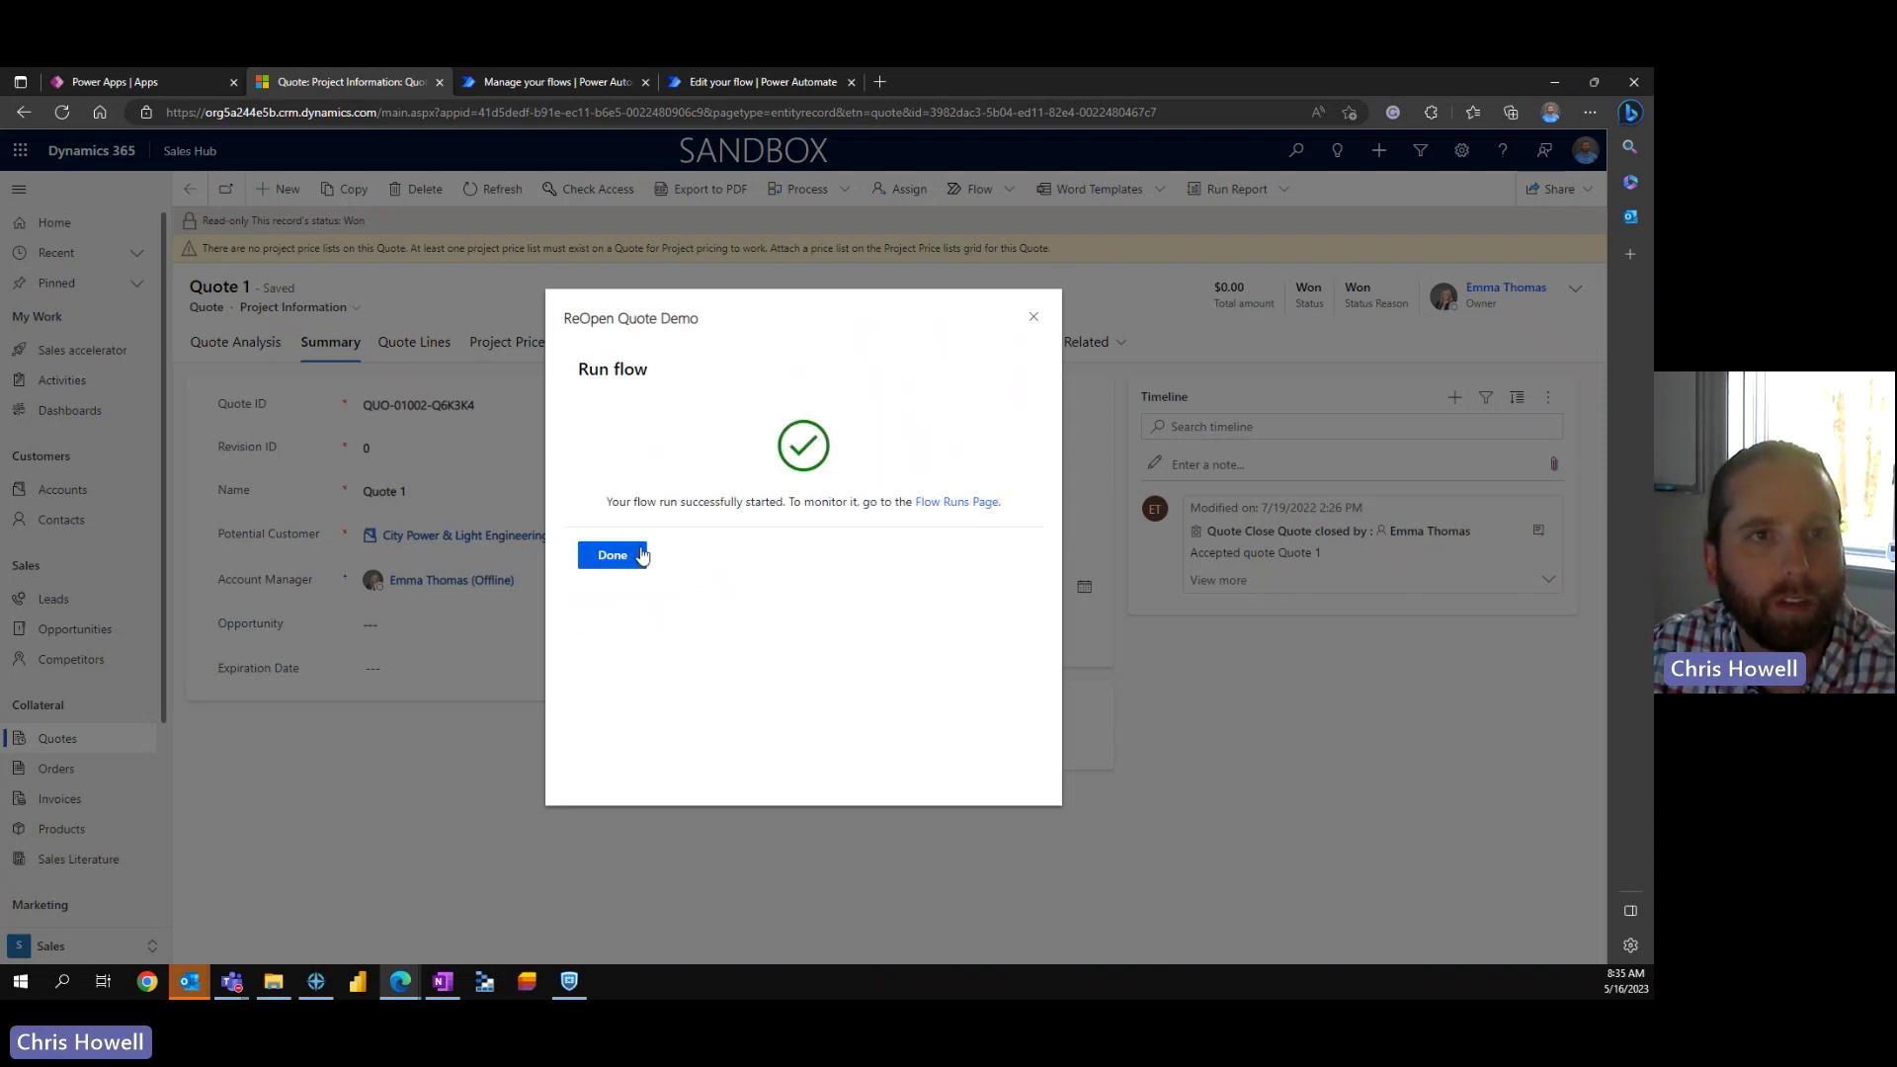
Step: Check the ReOpen Quote Demo run history shows the latest run Succeeded, then go back to Quote 1
click(751, 85)
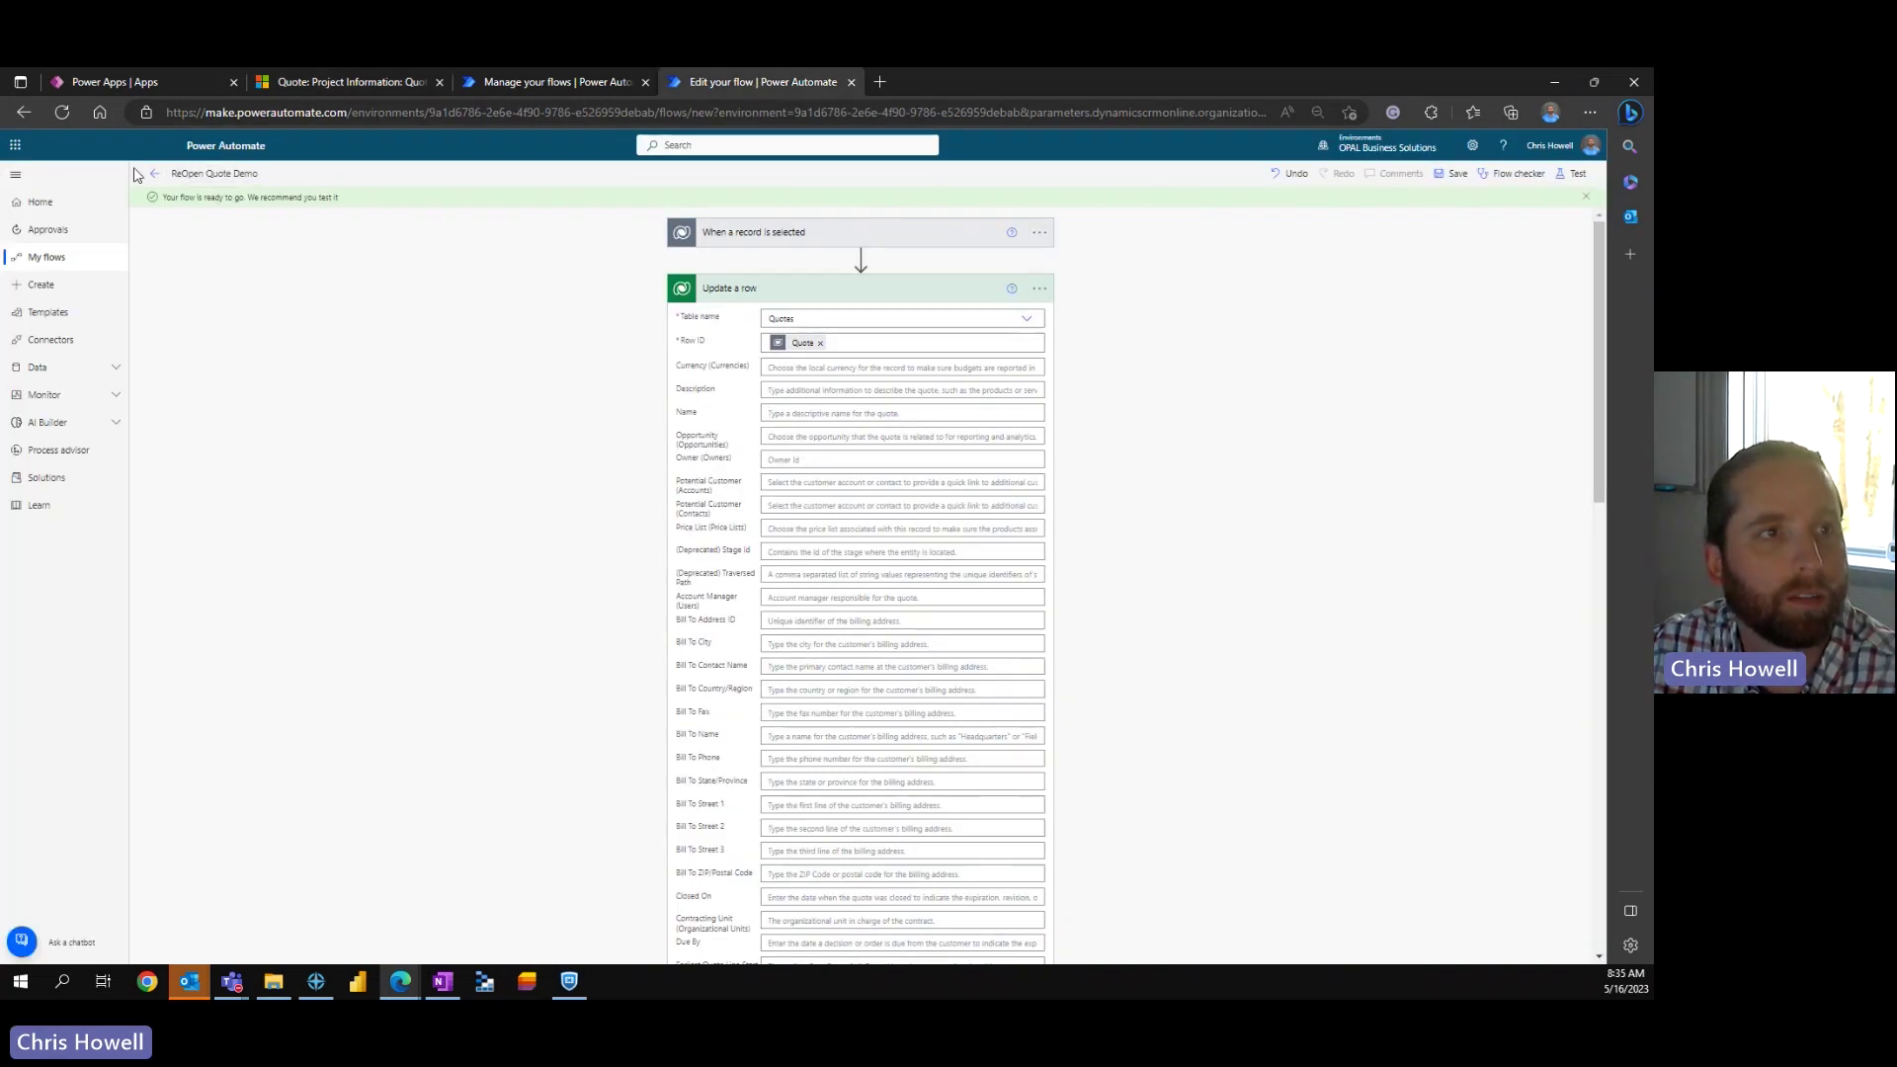
click(158, 178)
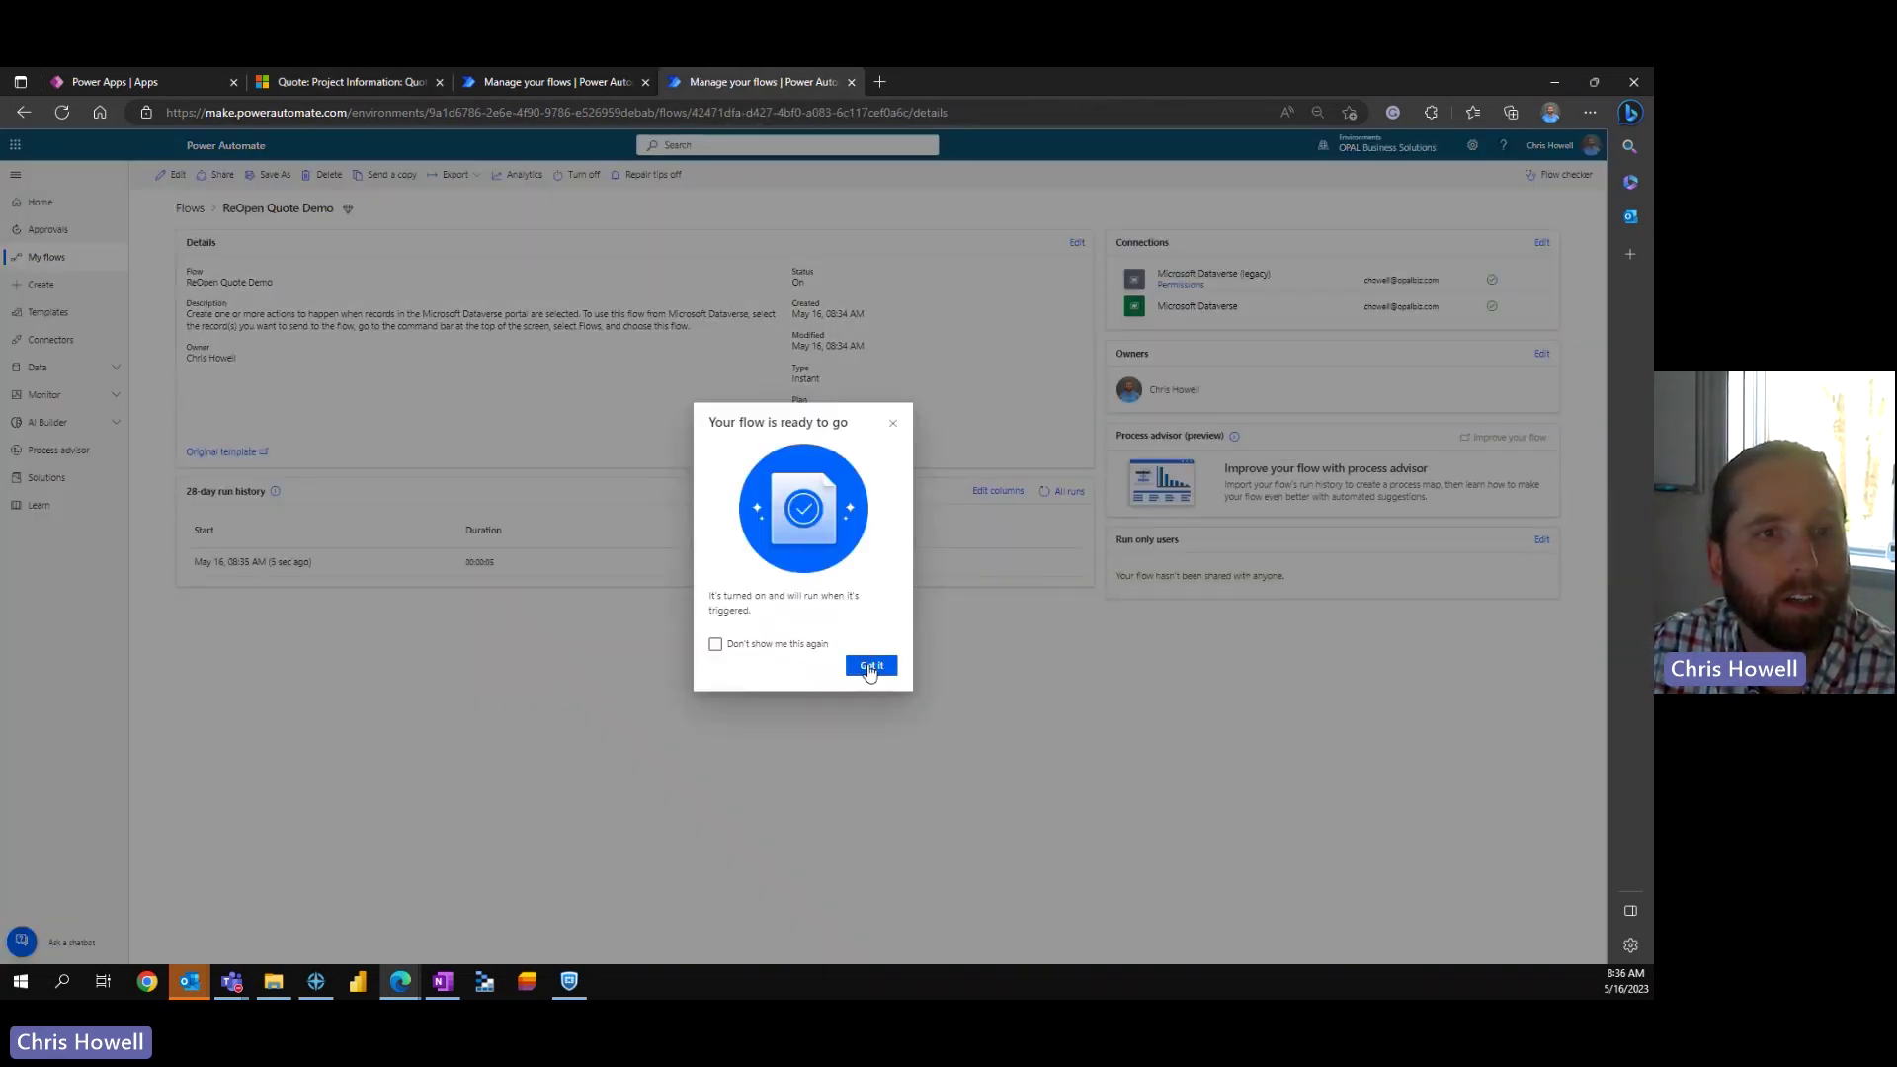
click(868, 667)
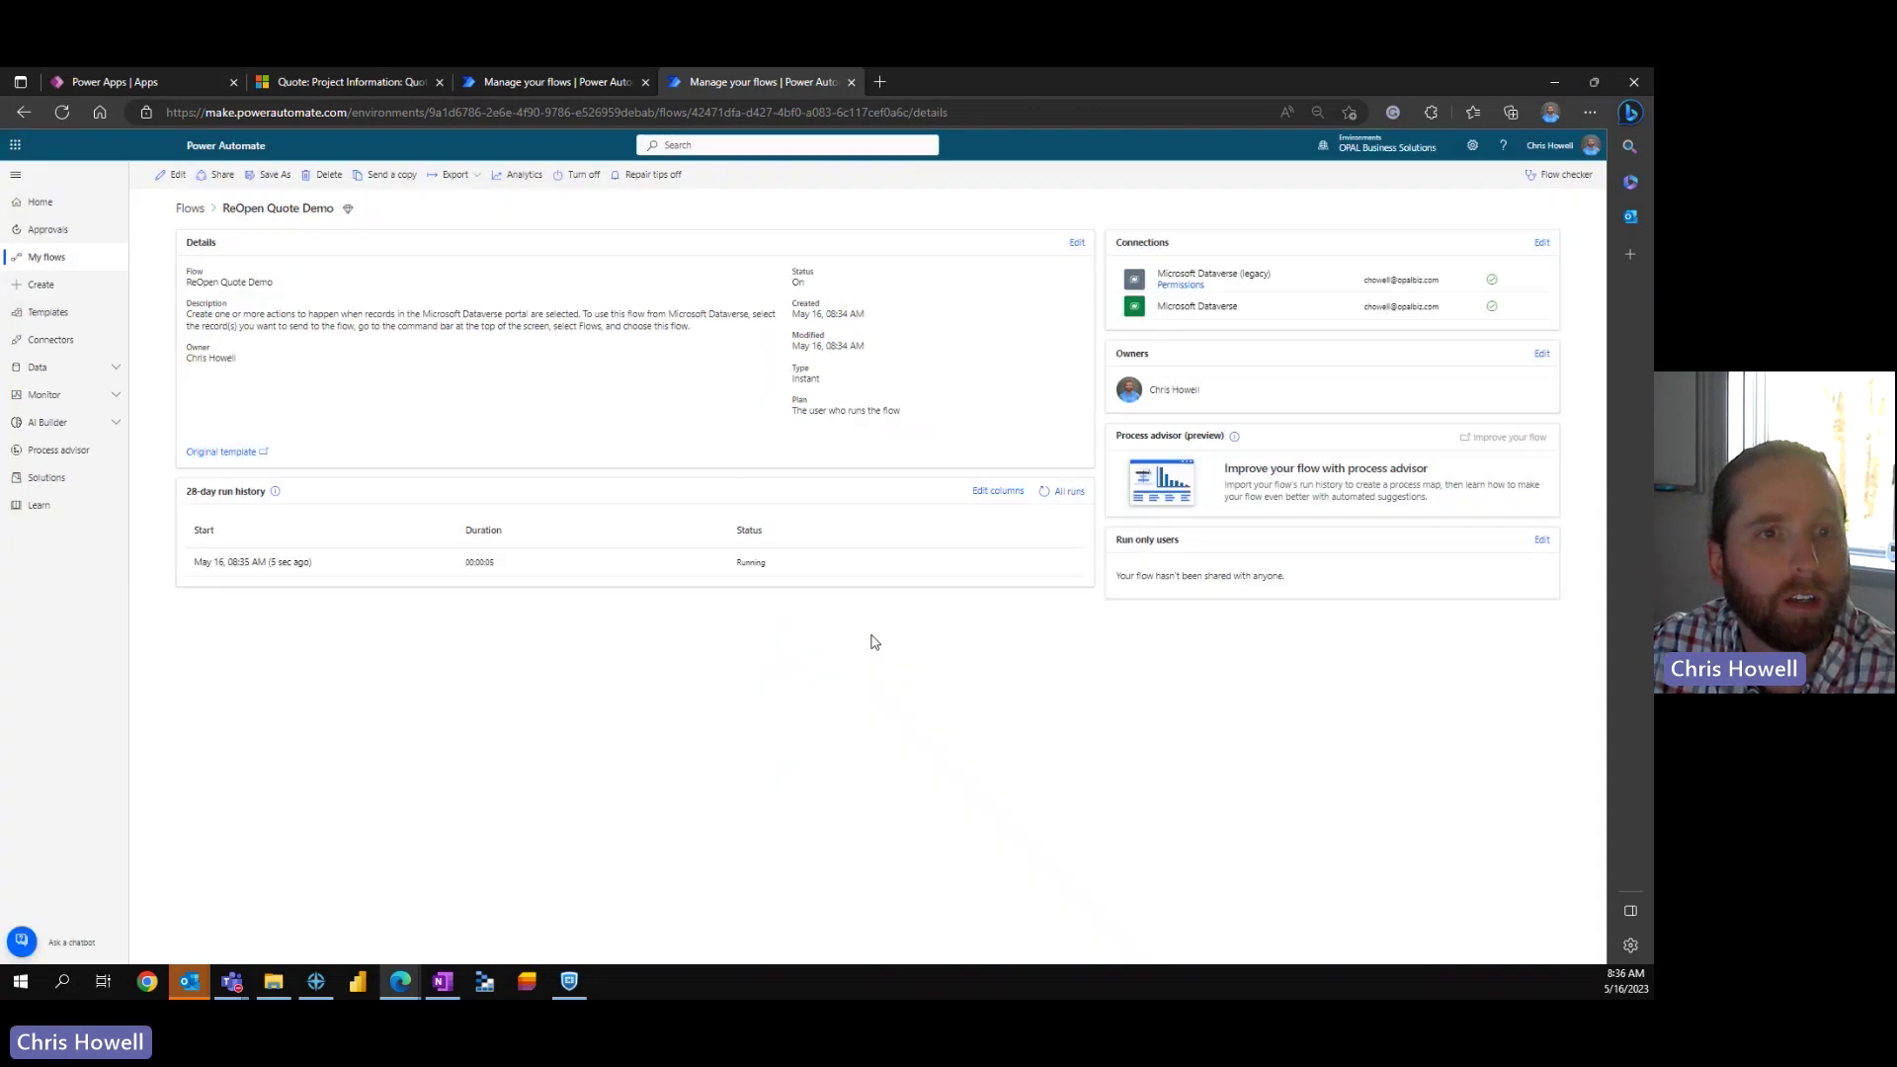
click(1048, 494)
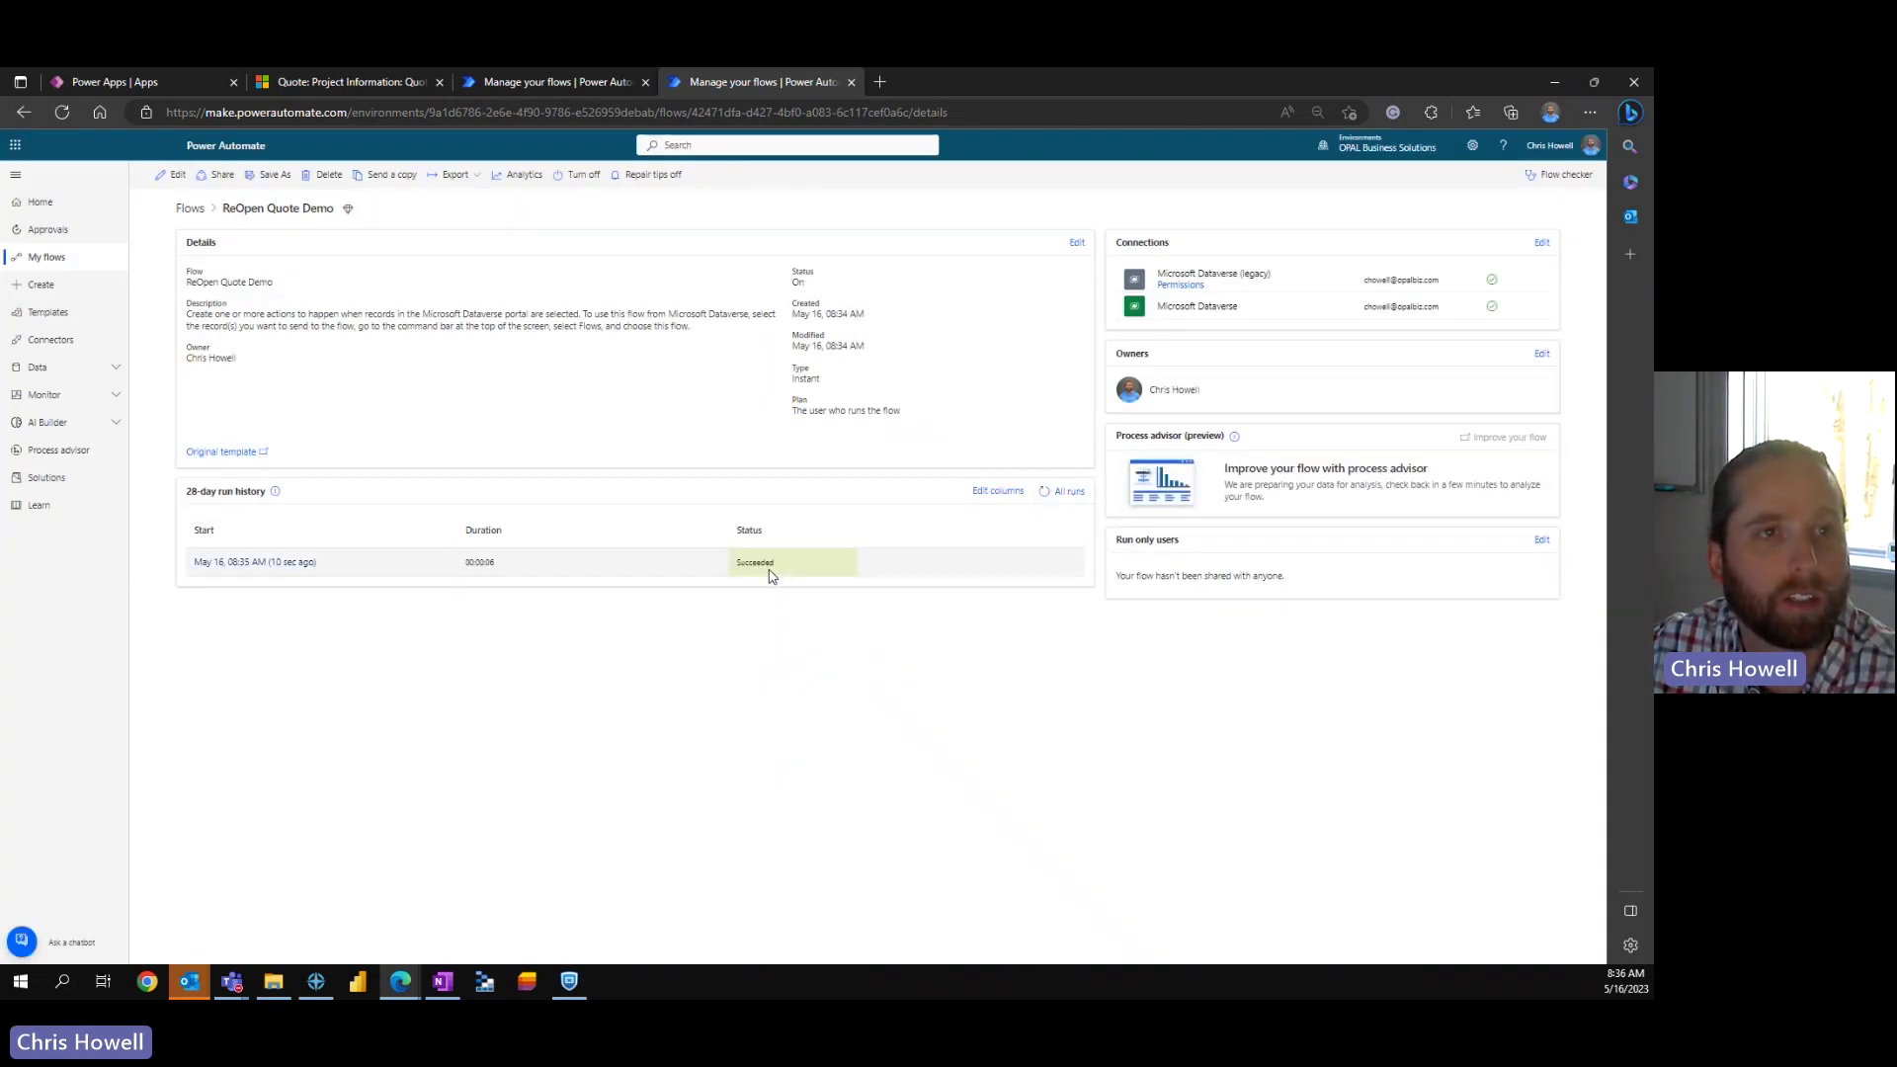
click(334, 82)
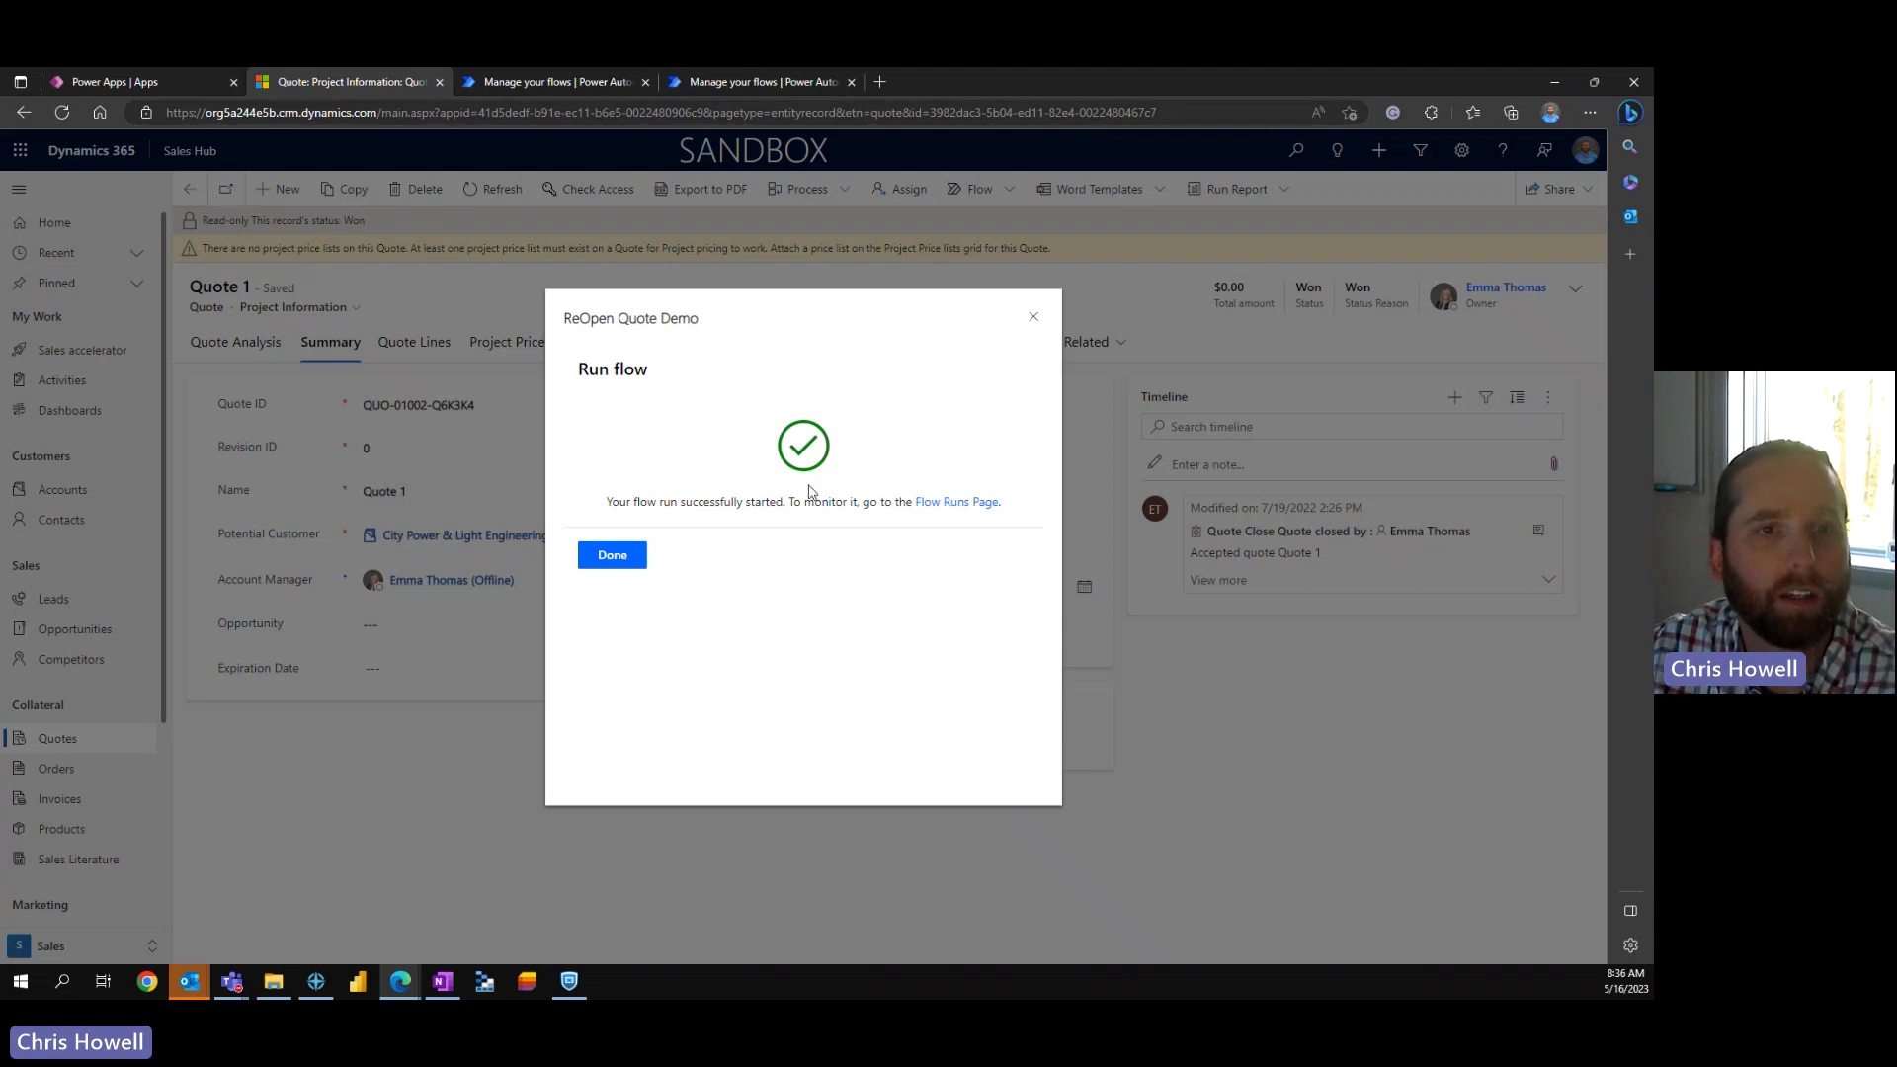
Step: Close the Run flow confirmation and reload Quote 1 to display its updated status
click(609, 556)
click(599, 115)
key(Return)
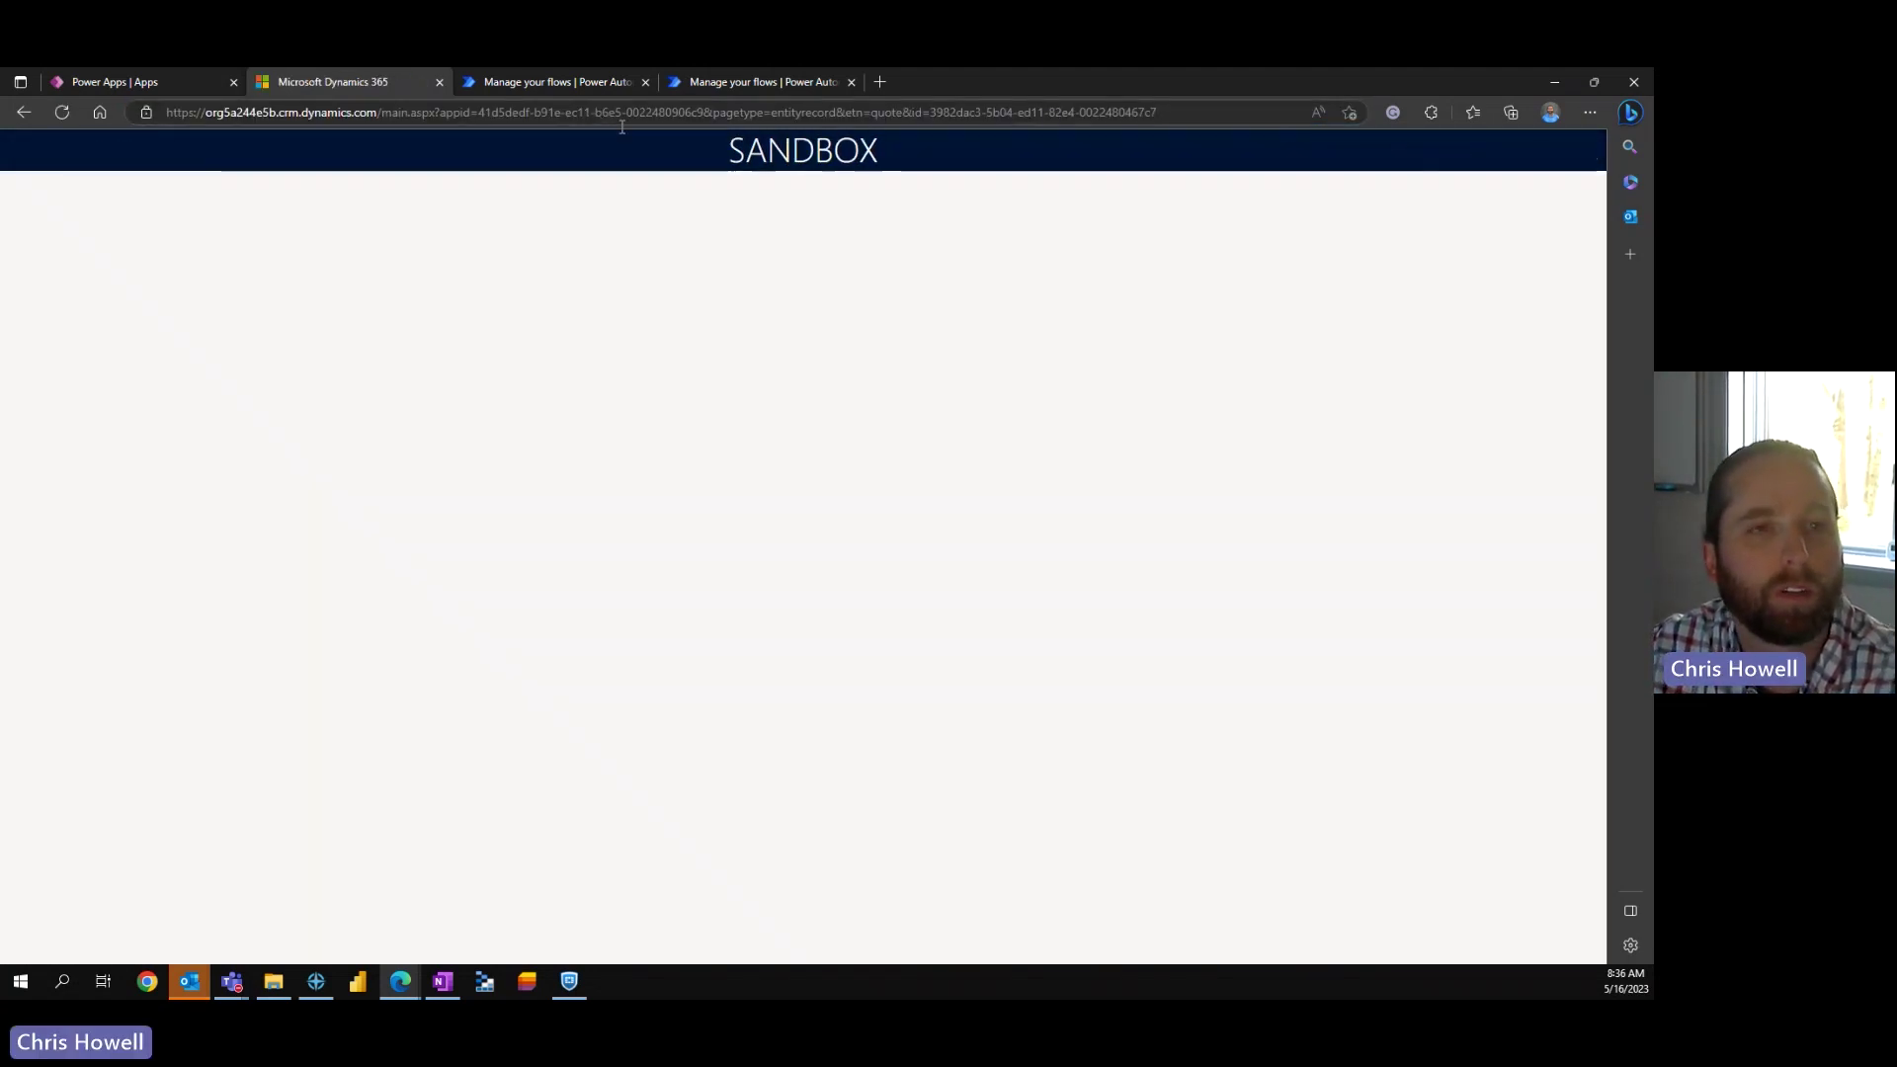